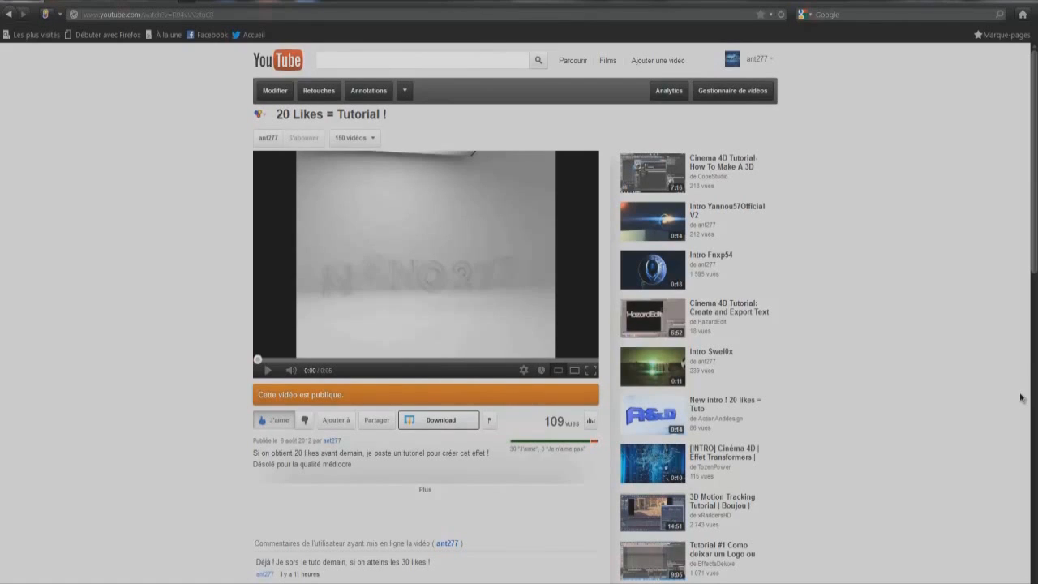
pyautogui.click(475, 284)
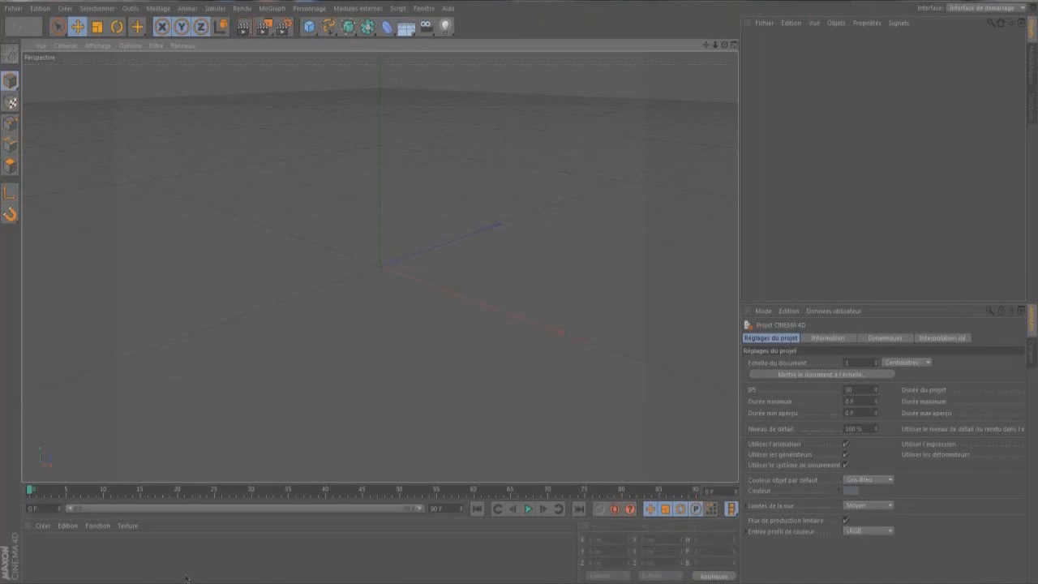
# - Set the render output size to 1280 x 720 pixels in the render settings
pyautogui.click(285, 29)
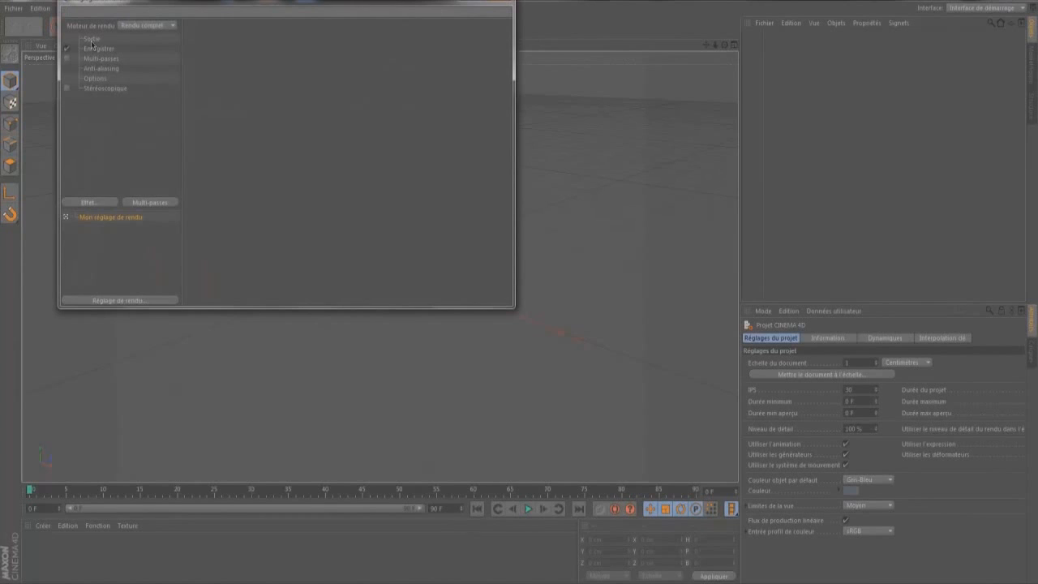
pyautogui.moveTo(314, 48); pyautogui.dragTo(274, 66)
pyautogui.write('1280')
pyautogui.write('720')
pyautogui.press('Return')
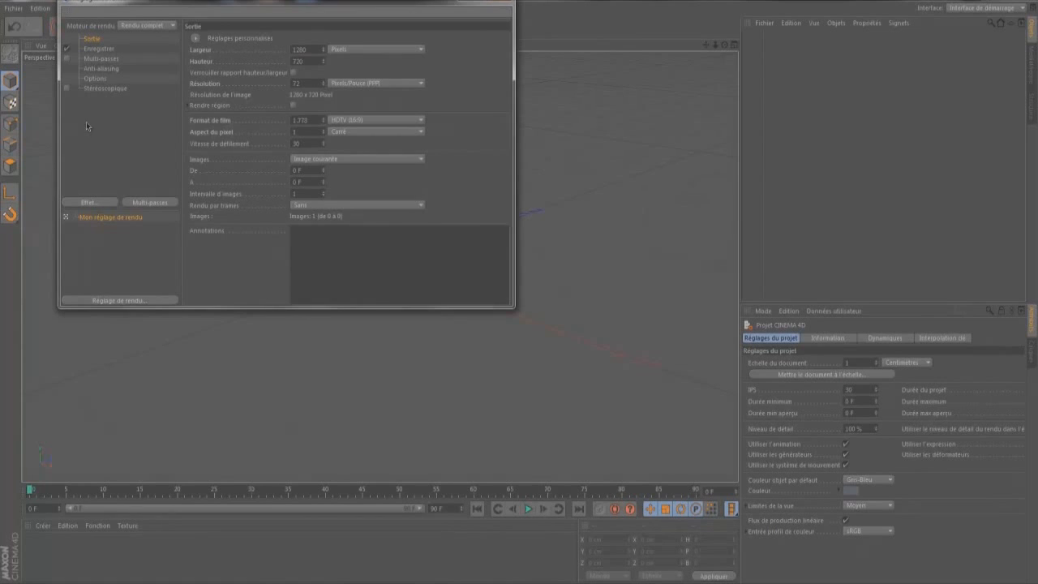
# - Set the render anti-aliasing to Au mieux with a maximum level of 2x2
pyautogui.click(109, 68)
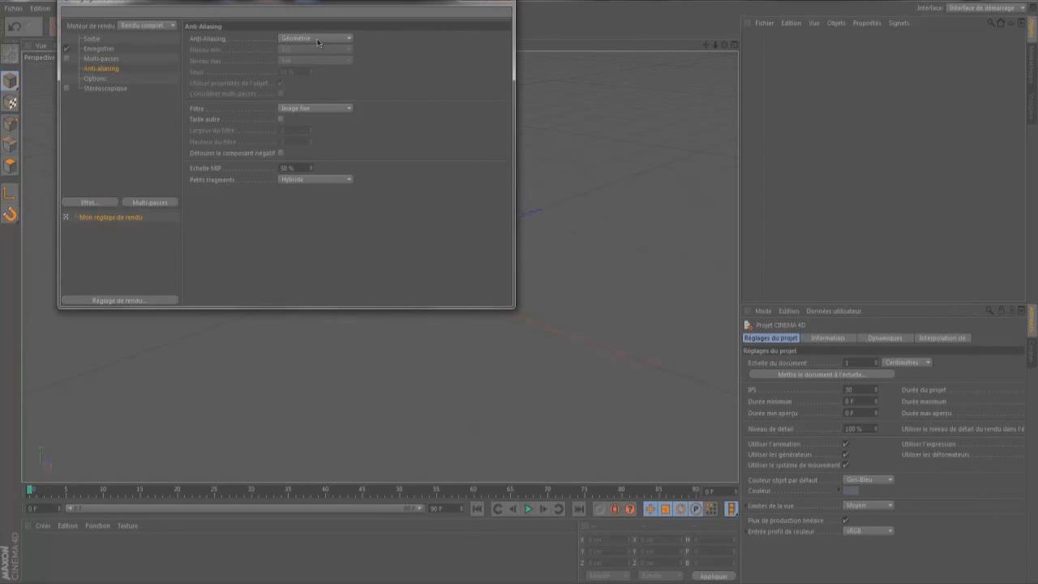
pyautogui.click(318, 41)
pyautogui.click(316, 73)
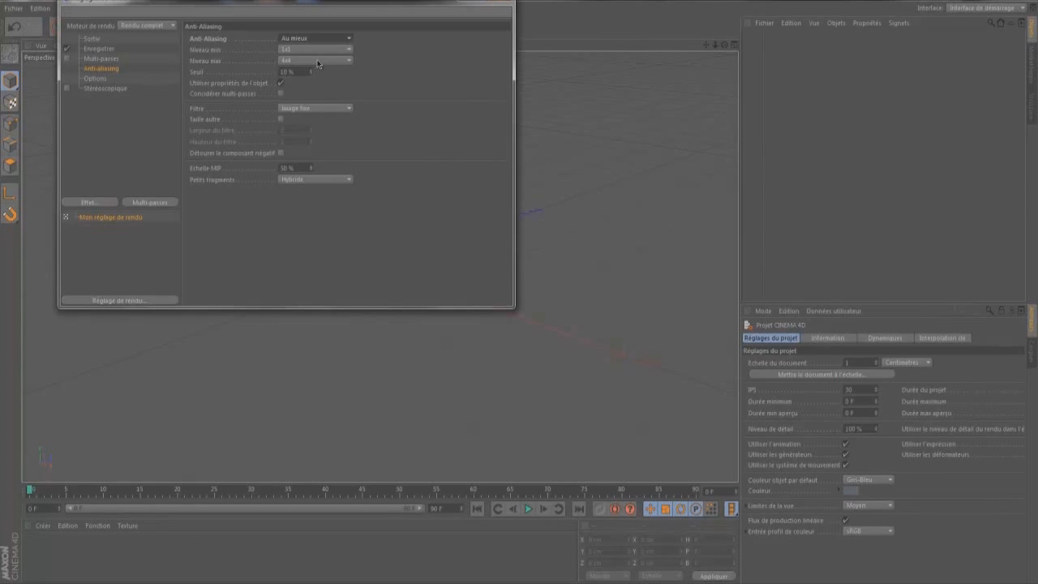
pyautogui.click(318, 61)
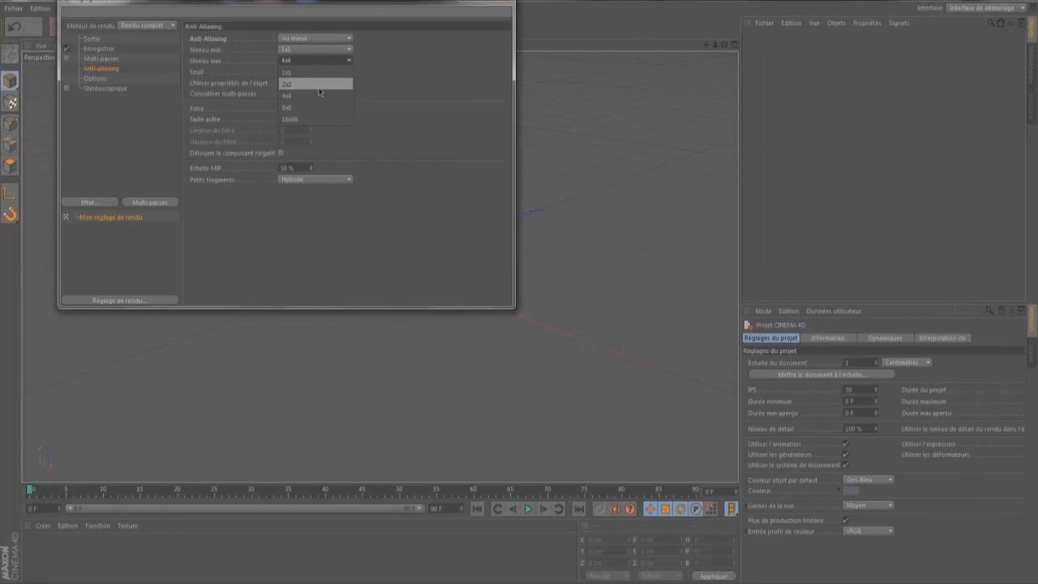
pyautogui.click(304, 81)
# - Add the Illumination globale effect to the render settings
pyautogui.rightClick(166, 122)
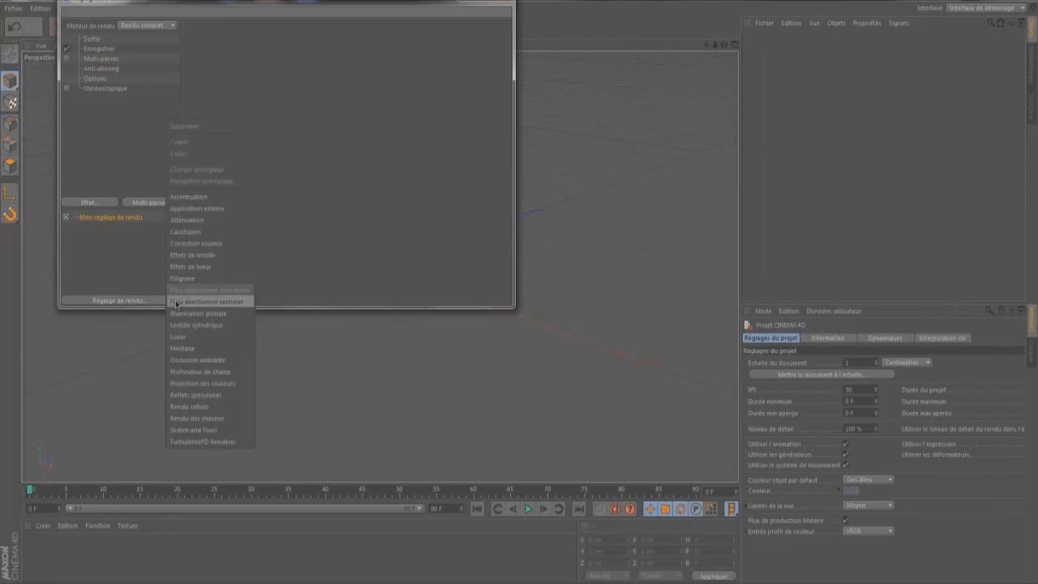
pyautogui.click(204, 317)
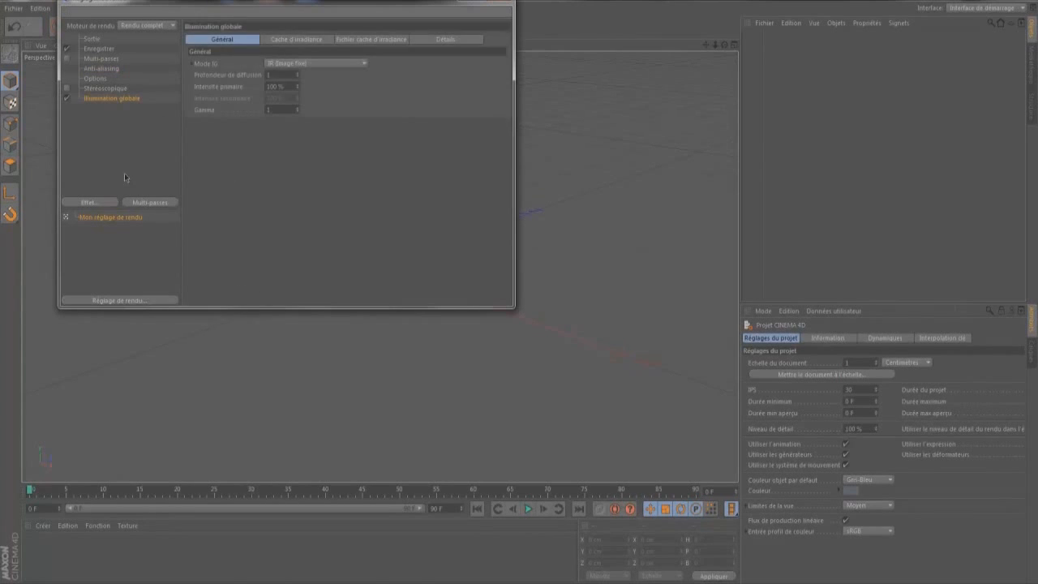
pyautogui.click(111, 136)
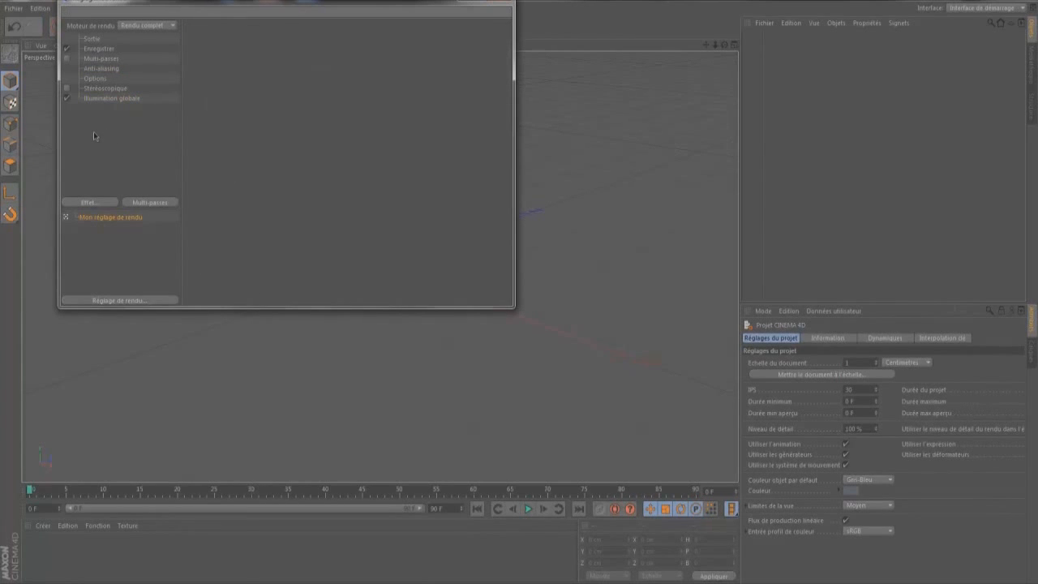
# - Add the Caustiques effect to the render settings and set its intensity to 10 %
pyautogui.rightClick(93, 136)
pyautogui.click(139, 245)
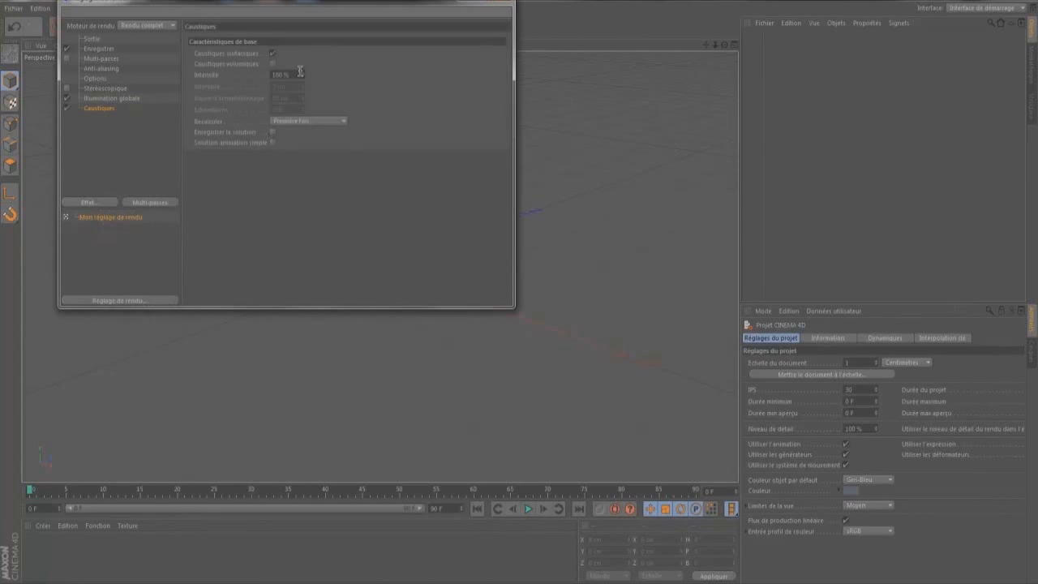
pyautogui.write('10')
pyautogui.click(72, 143)
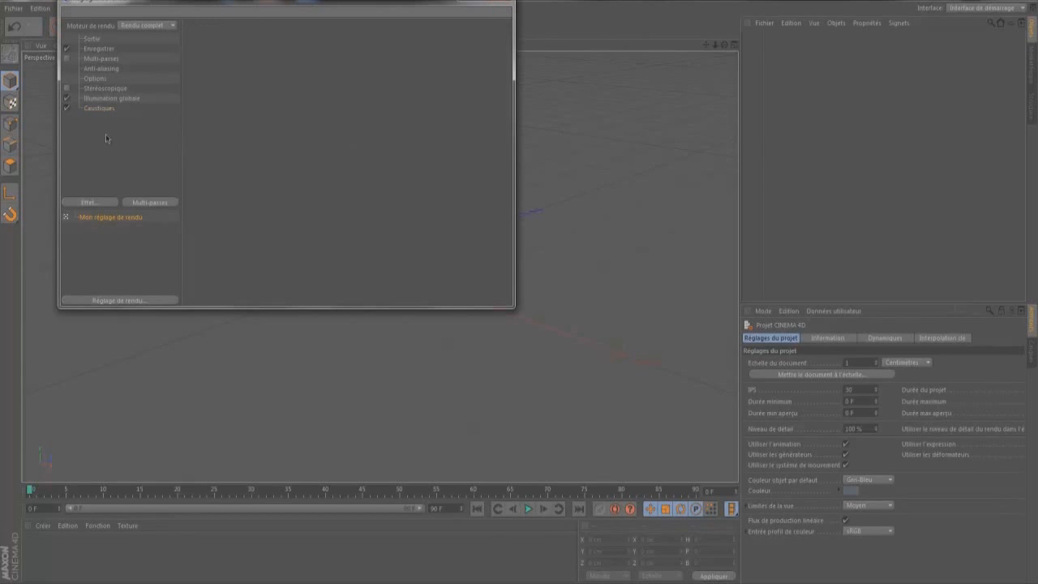
# - Add the Lueur effect with its default values and close the render settings
pyautogui.rightClick(106, 134)
pyautogui.click(122, 329)
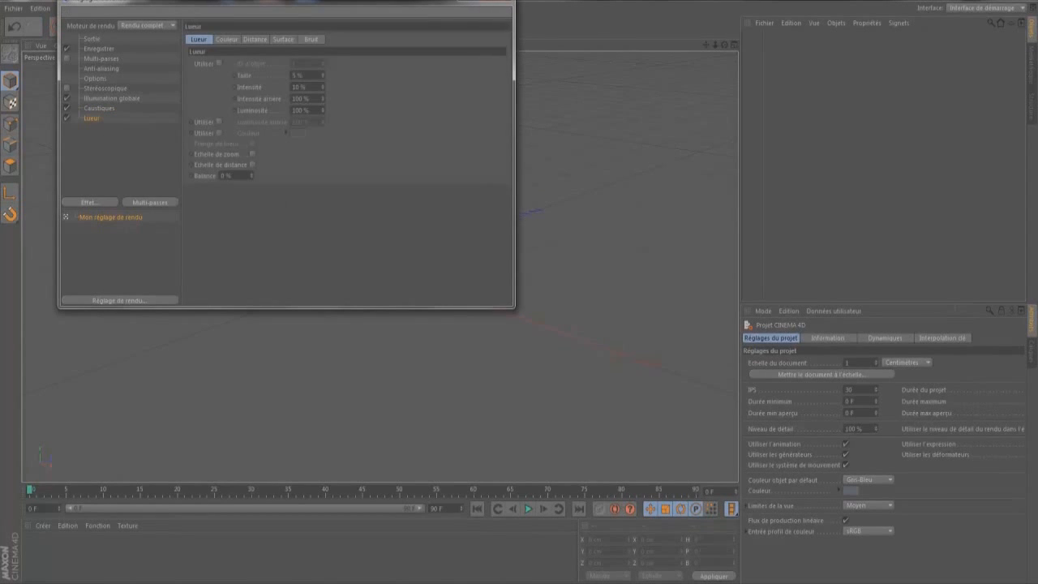
pyautogui.click(499, 3)
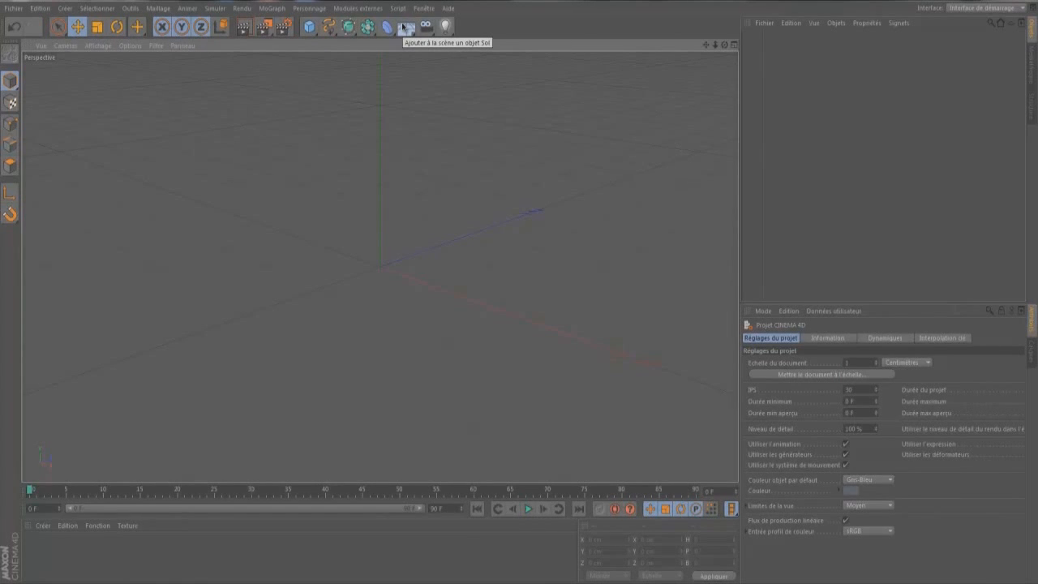
# - Add a Ciel object and create a new material with Couleur disabled and Luminescence enabled
pyautogui.moveTo(405, 29); pyautogui.dragTo(438, 62)
pyautogui.doubleClick(39, 556)
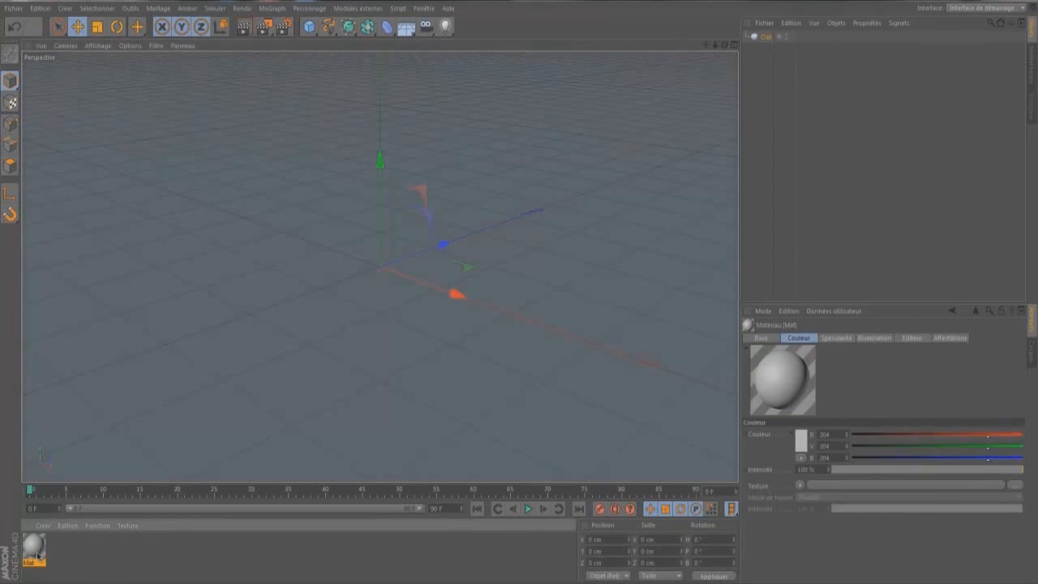
pyautogui.doubleClick(37, 556)
pyautogui.click(224, 191)
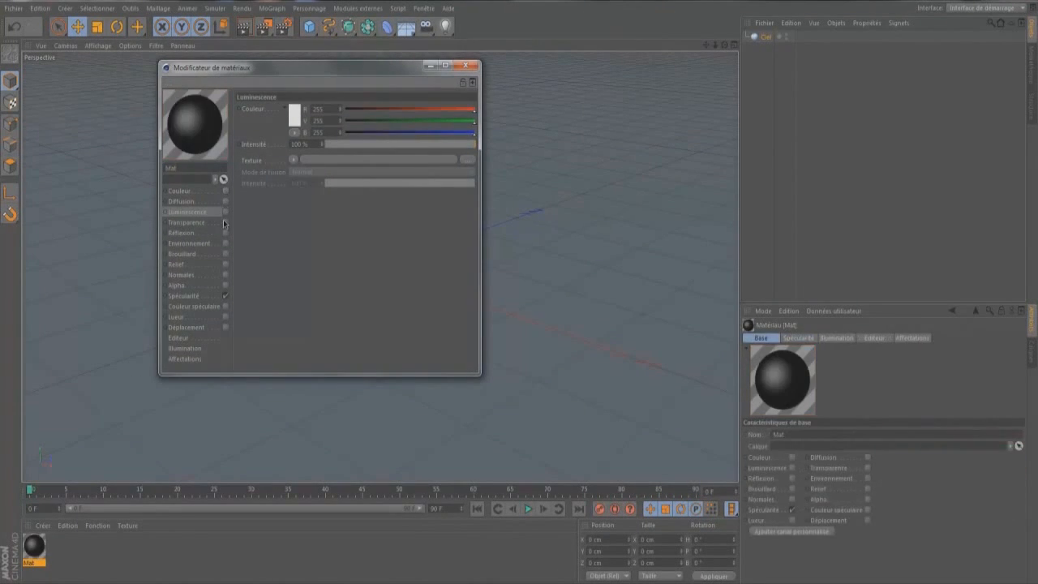
pyautogui.click(225, 212)
# - Load piece-nb-39 from the Source Tuto folder as the luminescence texture, without copying it to the project location
pyautogui.click(468, 160)
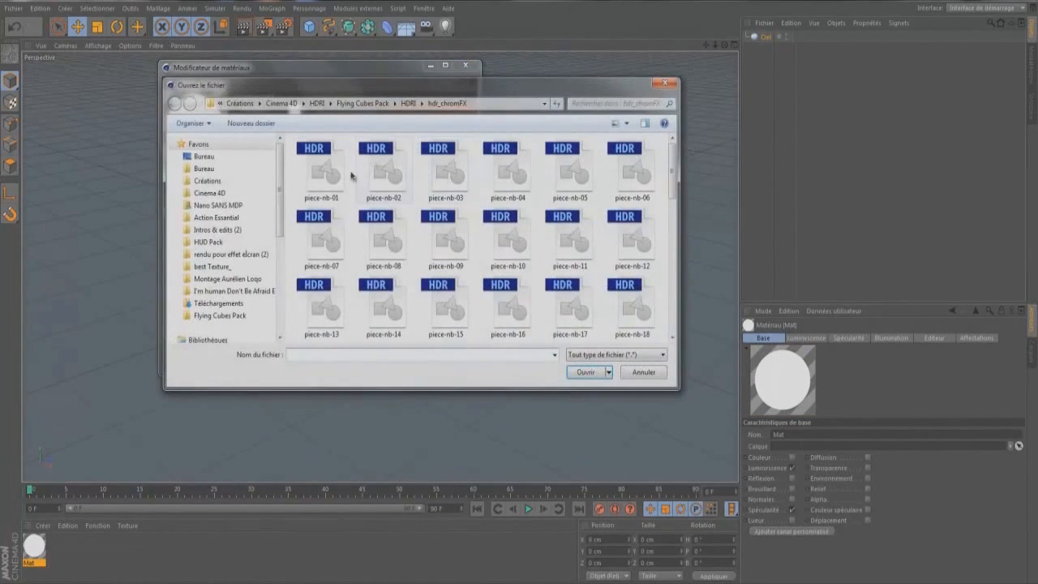
pyautogui.click(198, 156)
pyautogui.scroll(-3, 661, 162)
pyautogui.moveTo(662, 164); pyautogui.dragTo(674, 243)
pyautogui.doubleClick(354, 148)
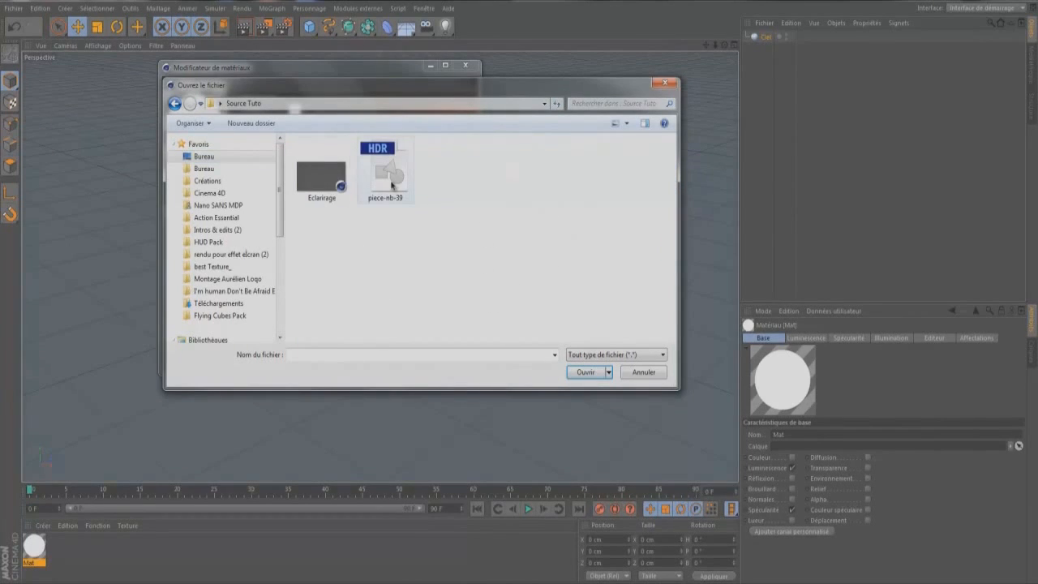
pyautogui.doubleClick(391, 181)
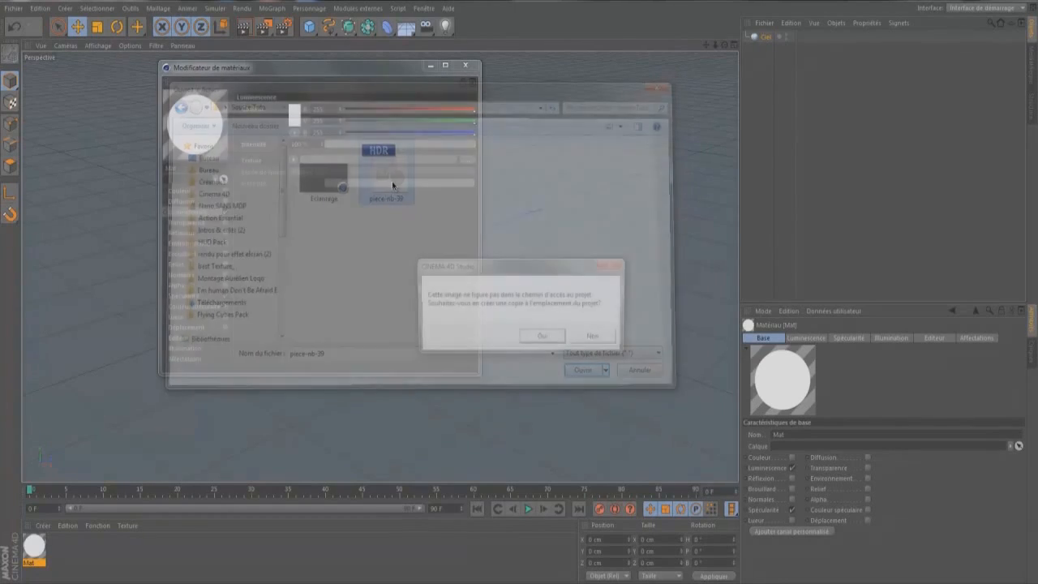
pyautogui.click(592, 337)
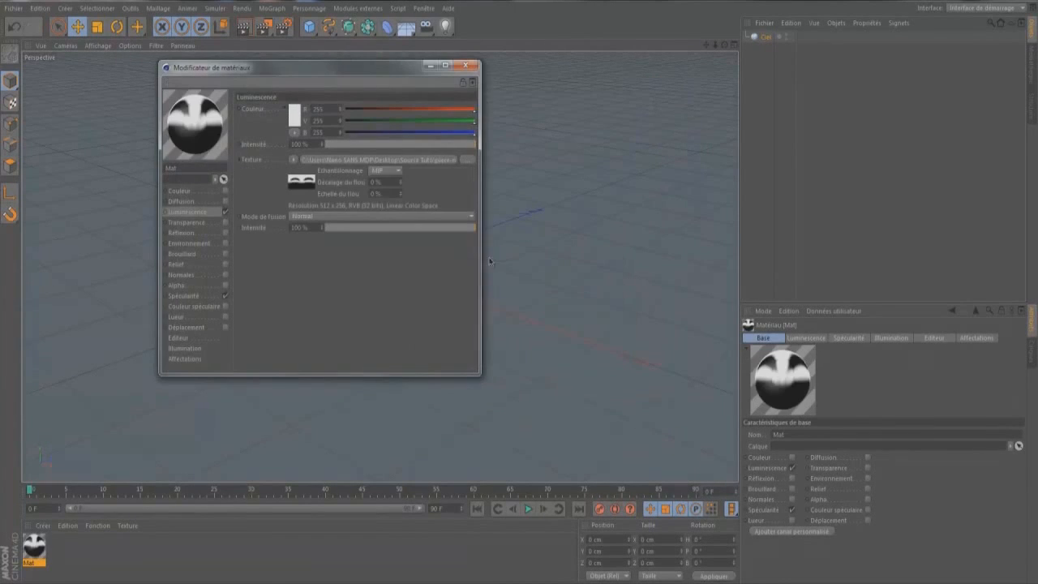
# - Close the material editor and apply the HDR material to the Ciel object
pyautogui.click(465, 65)
pyautogui.moveTo(34, 546); pyautogui.dragTo(144, 420)
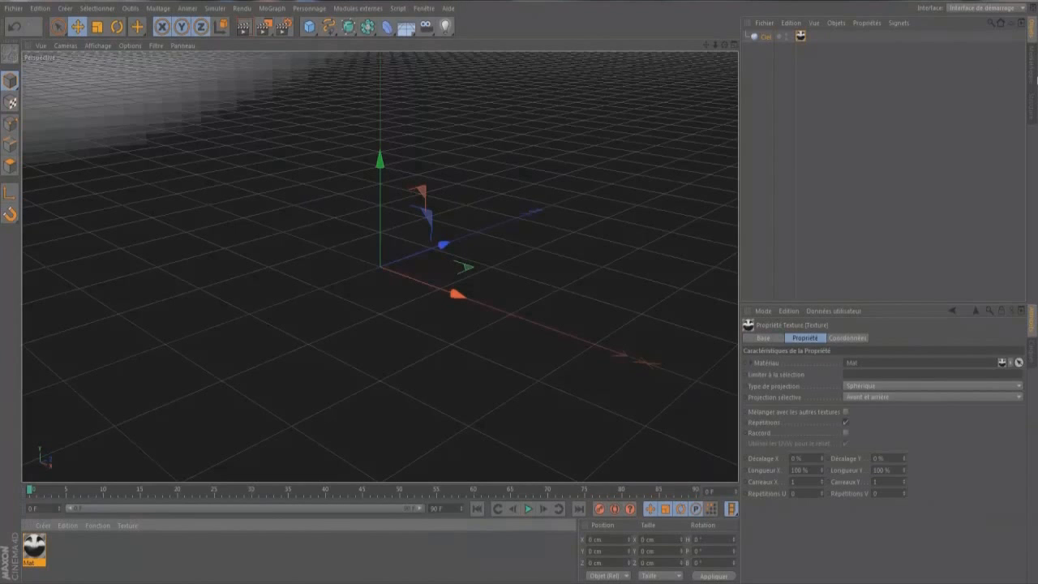
# - Merge the Eclarirage file from the Source Tuto folder into the scene as the overhead softbox lighting
pyautogui.click(765, 23)
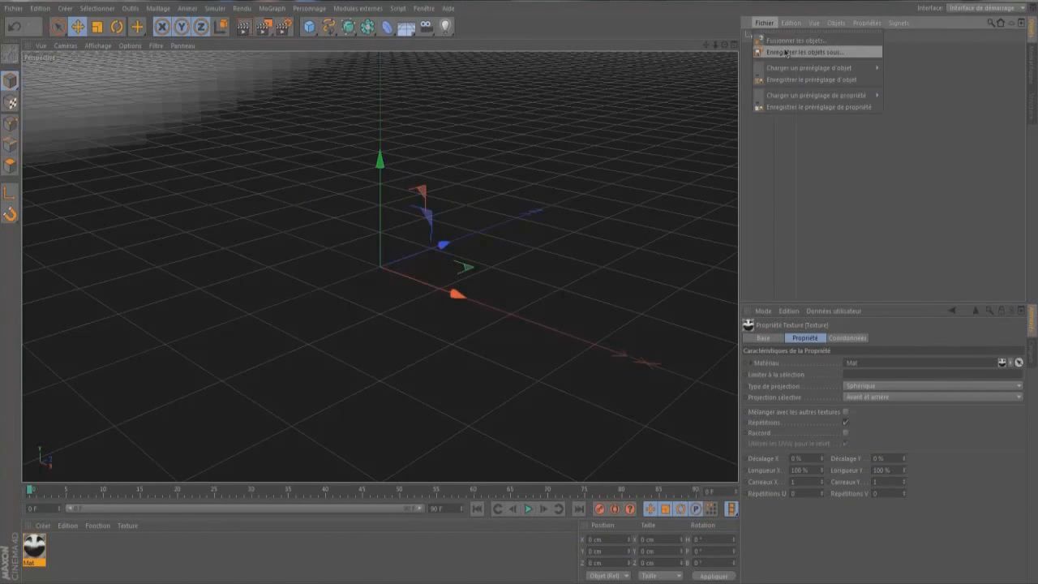
pyautogui.click(787, 47)
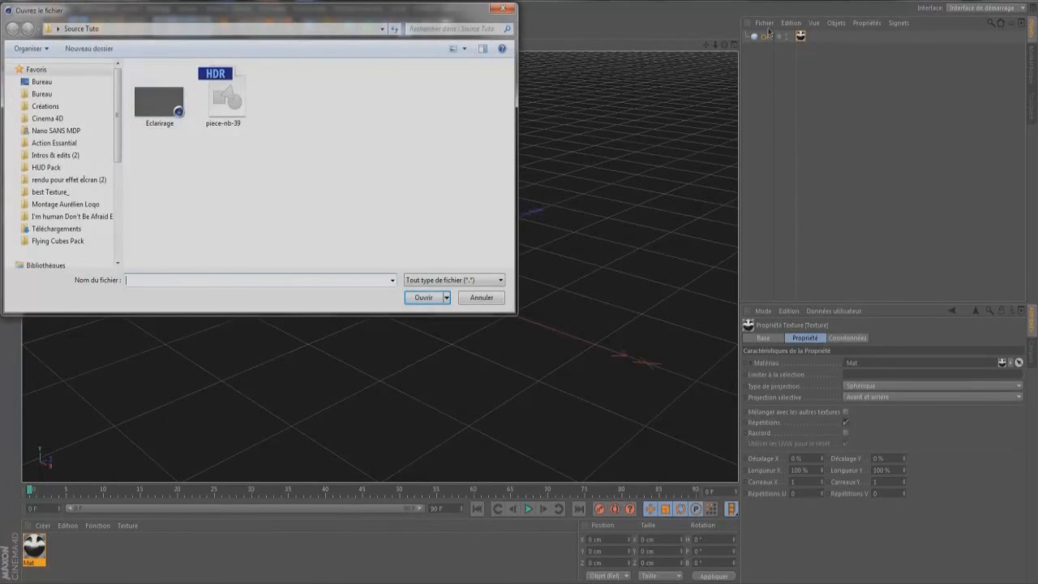
pyautogui.doubleClick(159, 103)
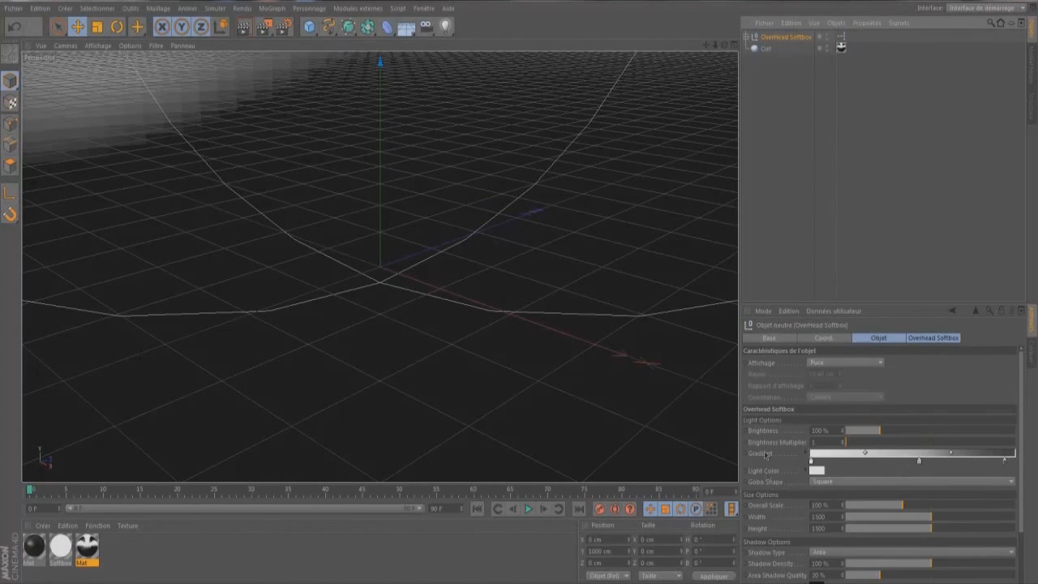
pyautogui.scroll(-1, 758, 451)
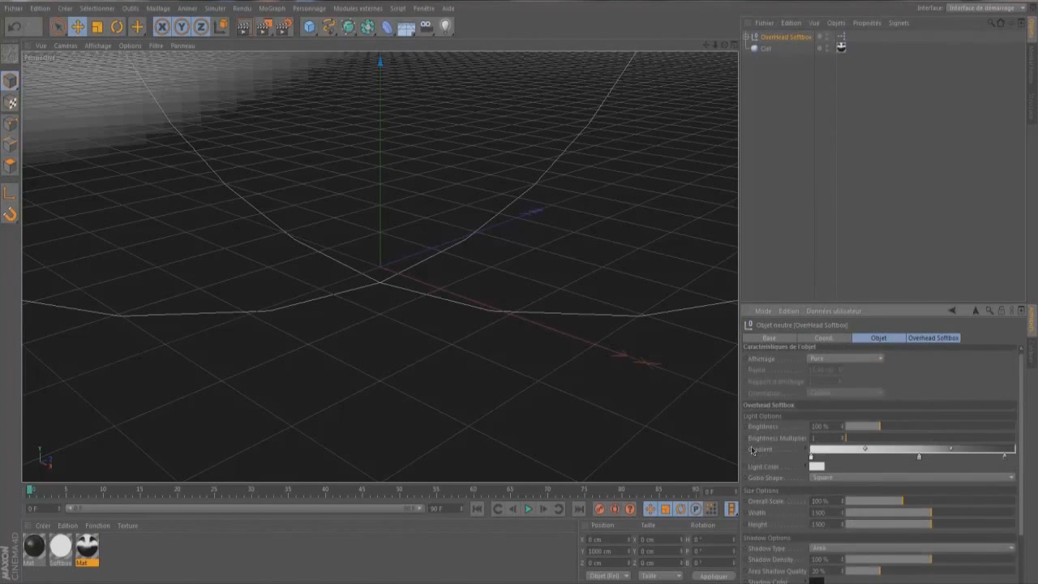
pyautogui.click(793, 203)
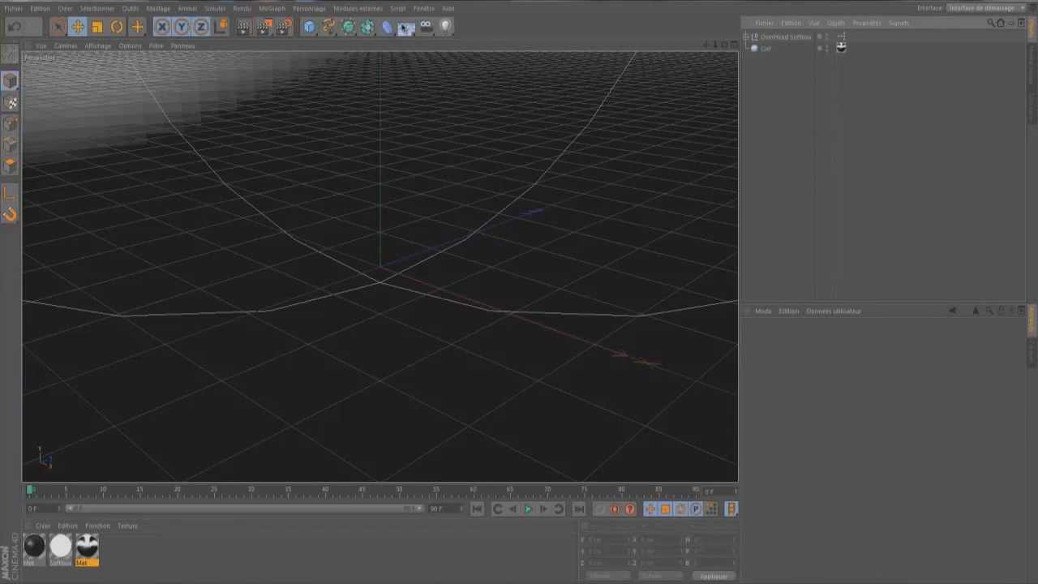
# - Add a Sol object to the scene and duplicate it
pyautogui.click(406, 27)
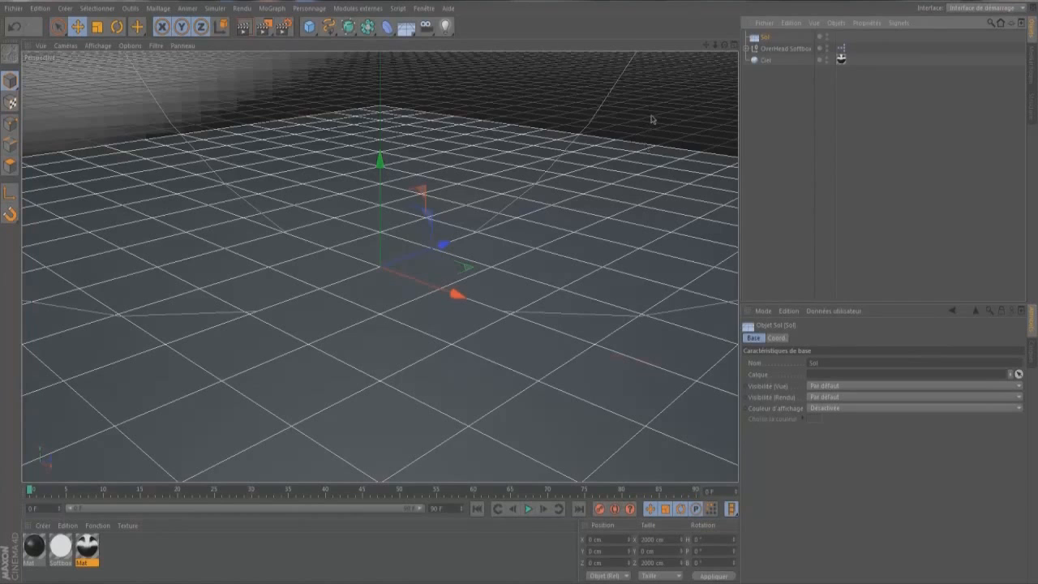
pyautogui.hotkey('ctrl', 'c')
pyautogui.hotkey('ctrl', 'v')
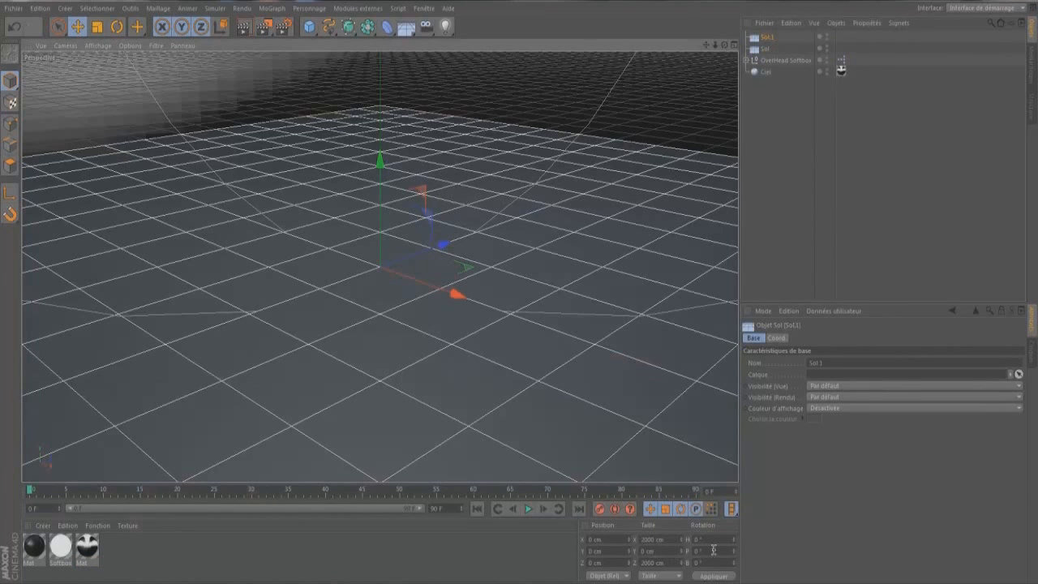
# - Rotate the duplicated Sol to a 90° pitch and move it back to about 560 cm on Z as a wall
pyautogui.moveTo(714, 551); pyautogui.dragTo(640, 551)
pyautogui.write('90')
pyautogui.press('Return')
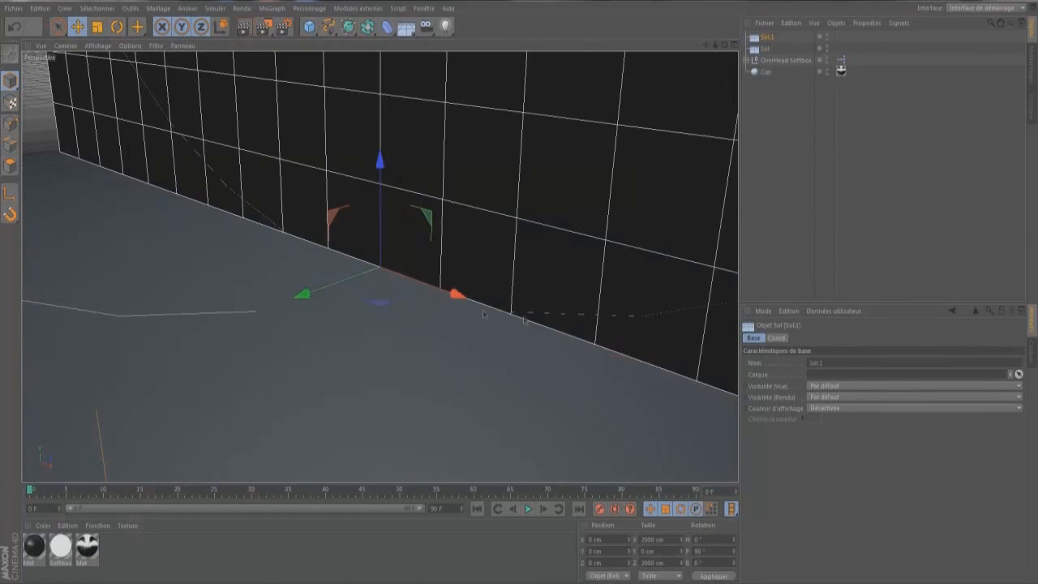
pyautogui.moveTo(302, 298); pyautogui.dragTo(542, 209)
# - Create another material and set its Couleur channel to pure white (255, 255, 255)
pyautogui.click(146, 576)
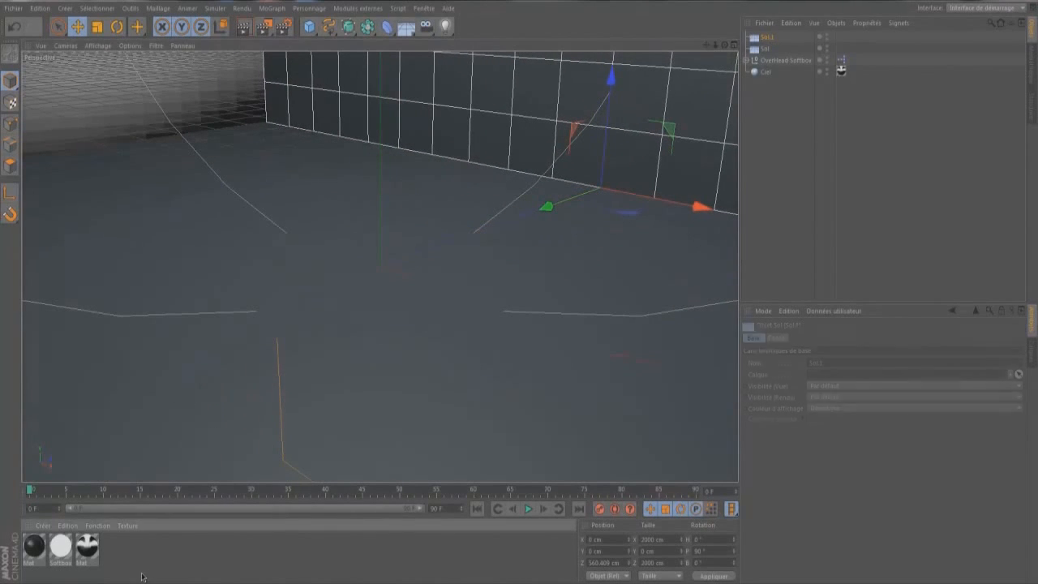
pyautogui.doubleClick(108, 549)
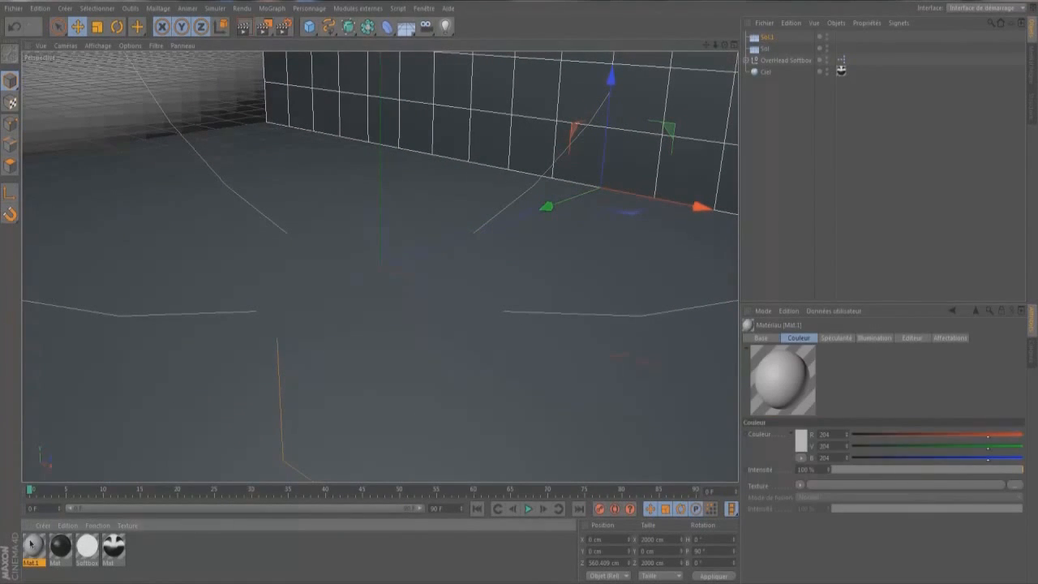
pyautogui.doubleClick(34, 546)
pyautogui.click(194, 193)
pyautogui.click(468, 132)
pyautogui.click(470, 109)
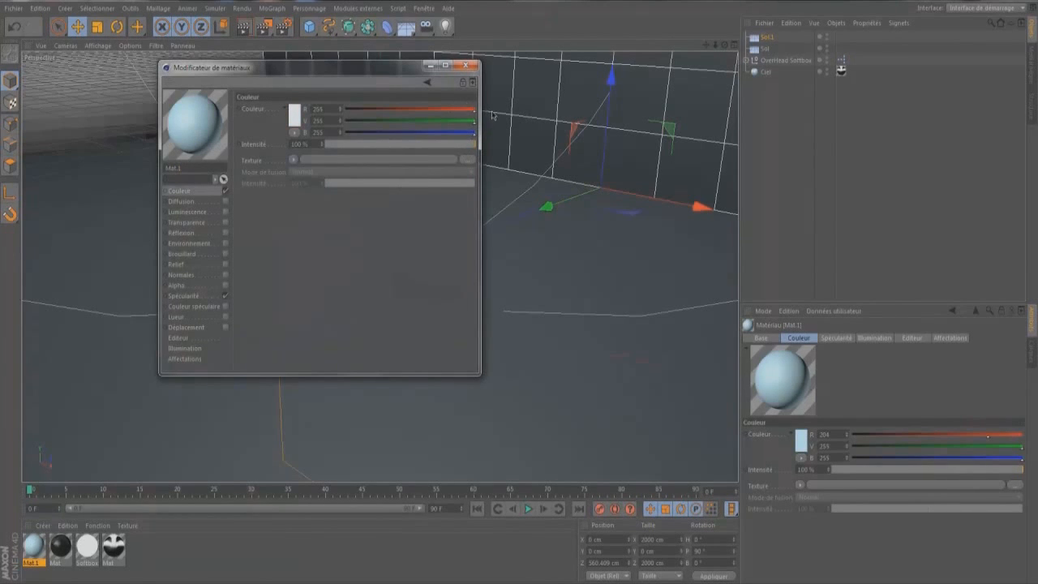
# - Enable Réflexion on the white material and lower its intensity to about 25 %
pyautogui.click(226, 232)
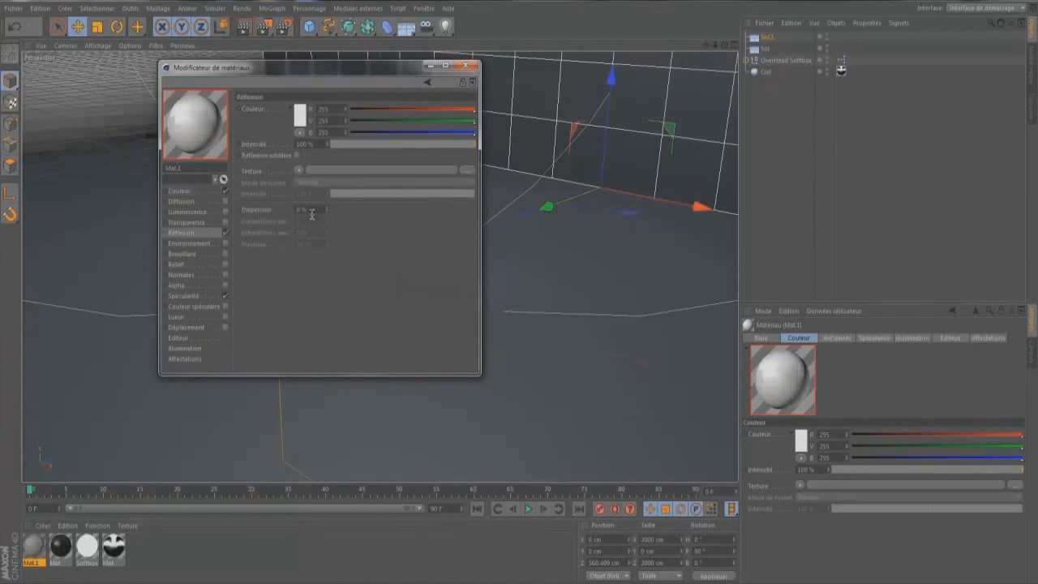
pyautogui.click(367, 147)
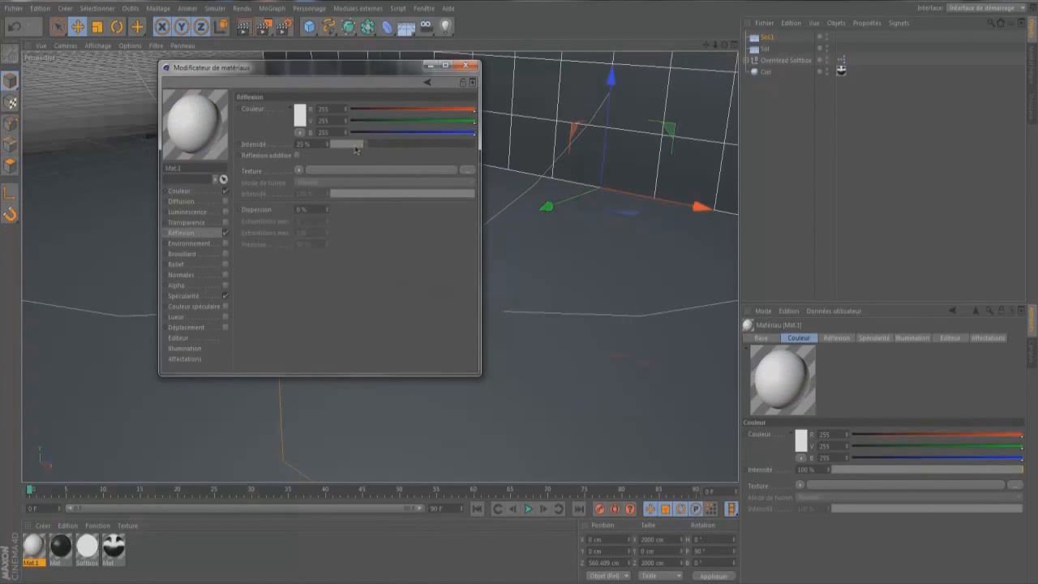
pyautogui.click(372, 144)
# - Apply the white reflective material to both Sol objects and render the perspective view
pyautogui.click(463, 66)
pyautogui.moveTo(46, 551); pyautogui.dragTo(134, 461)
pyautogui.moveTo(27, 548); pyautogui.dragTo(503, 102)
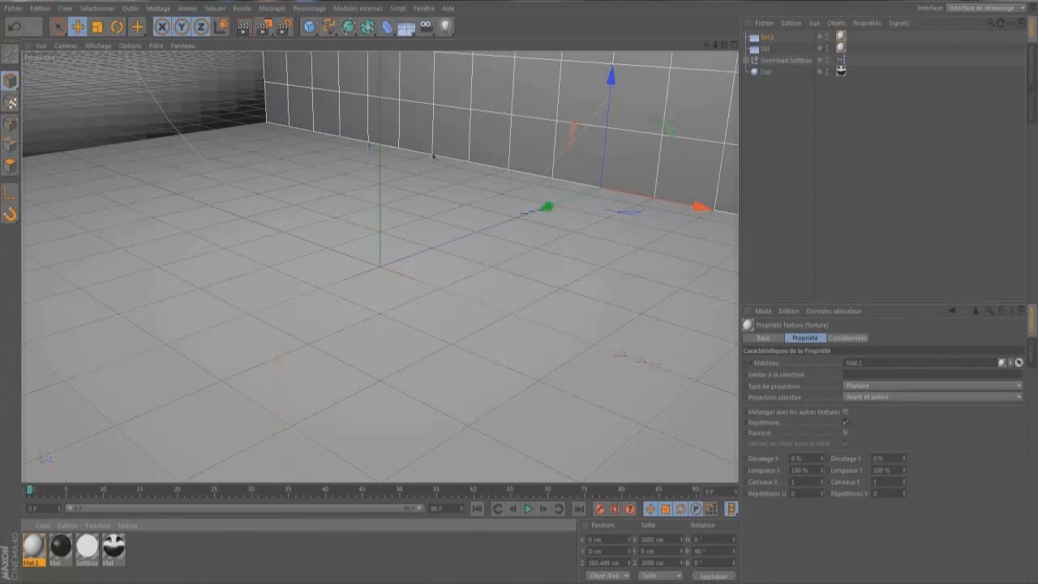
pyautogui.click(244, 29)
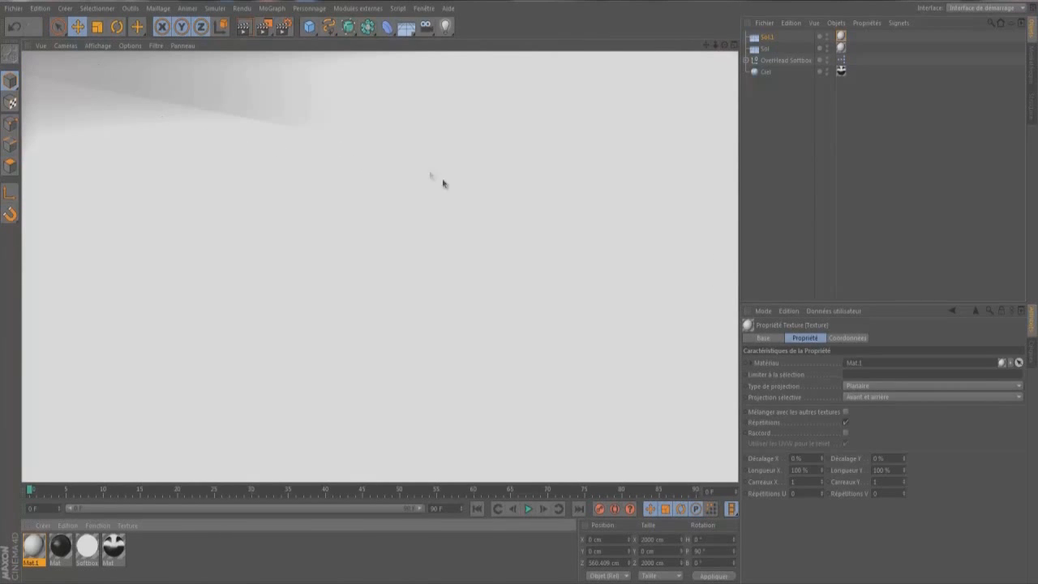
# - Disable the Lueur effect in the render settings and set the Caustiques intensity to 10
pyautogui.click(282, 27)
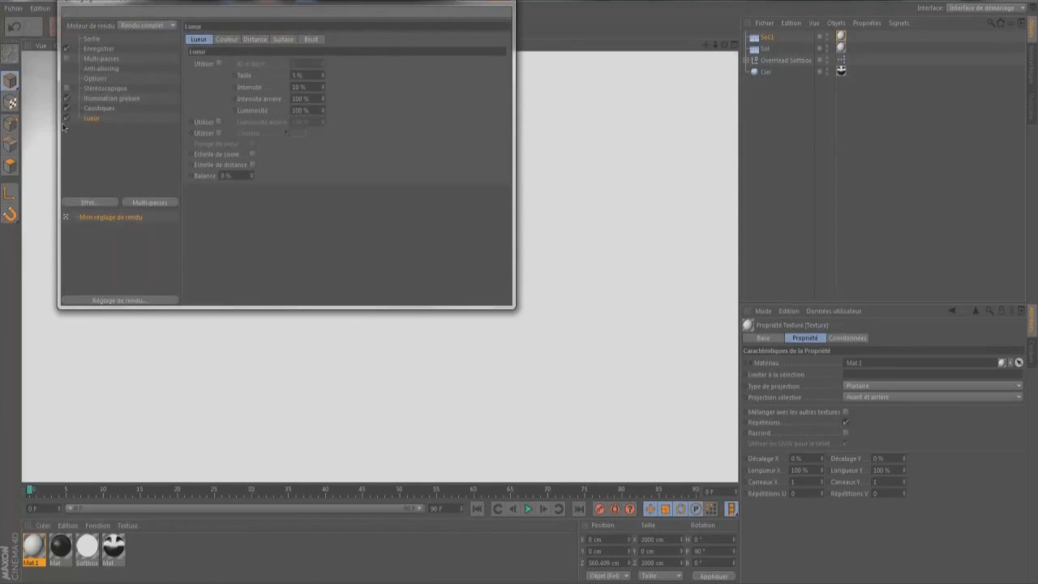
pyautogui.click(67, 121)
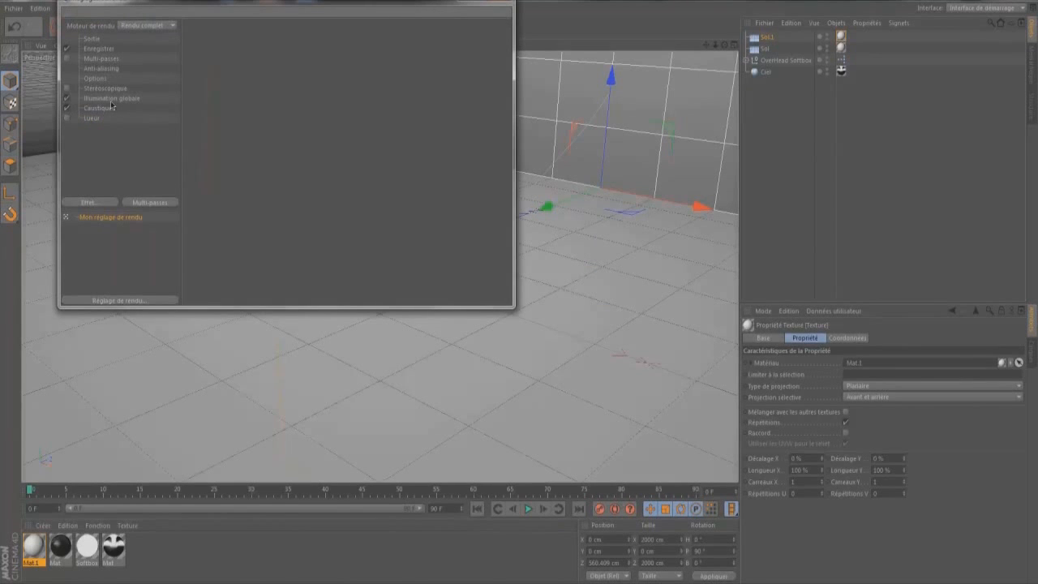
pyautogui.click(157, 108)
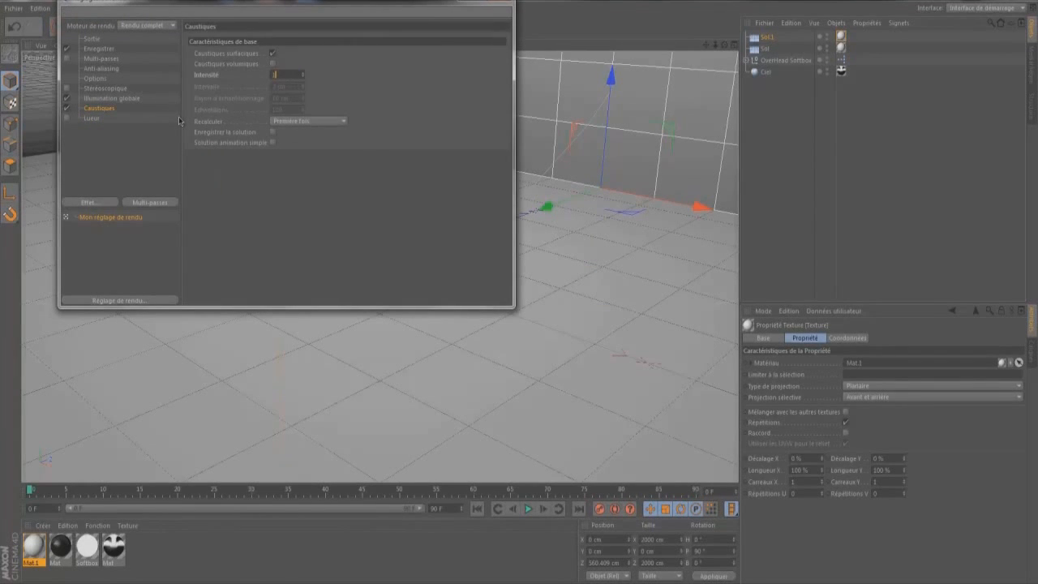
pyautogui.press('BackSpace')
pyautogui.write('10')
pyautogui.press('Return')
pyautogui.click(503, 4)
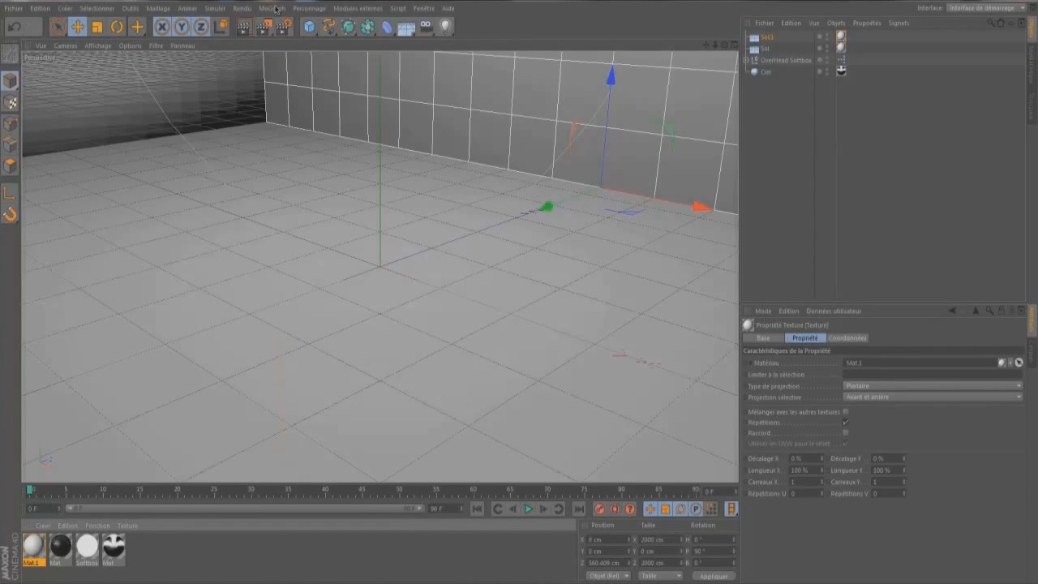
# - Add a MoGraph Mo Texte object with Centré alignment and the TYPOGRAPH PRO font
pyautogui.click(276, 9)
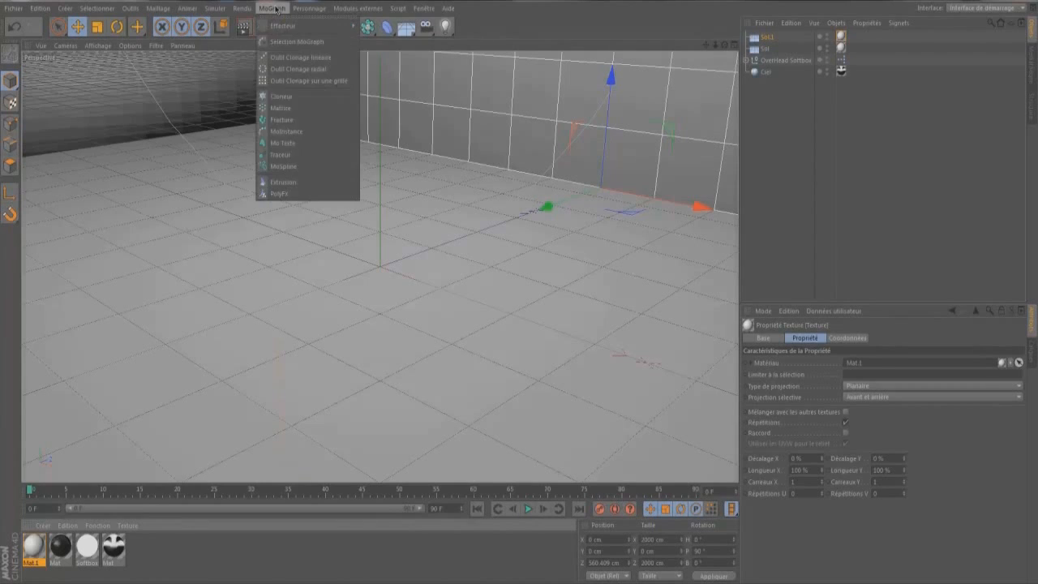
pyautogui.click(282, 140)
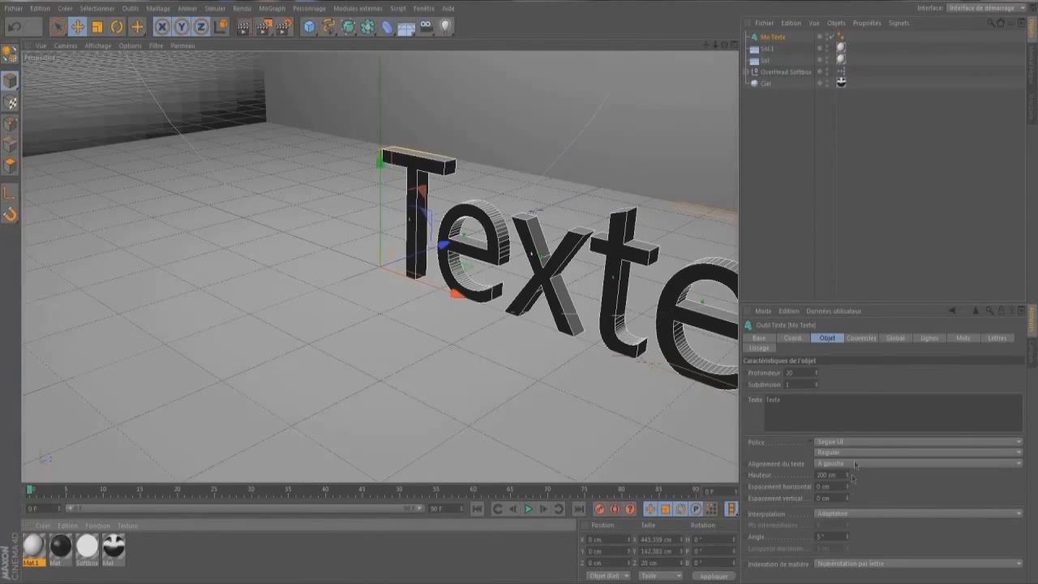
pyautogui.click(849, 464)
pyautogui.click(858, 480)
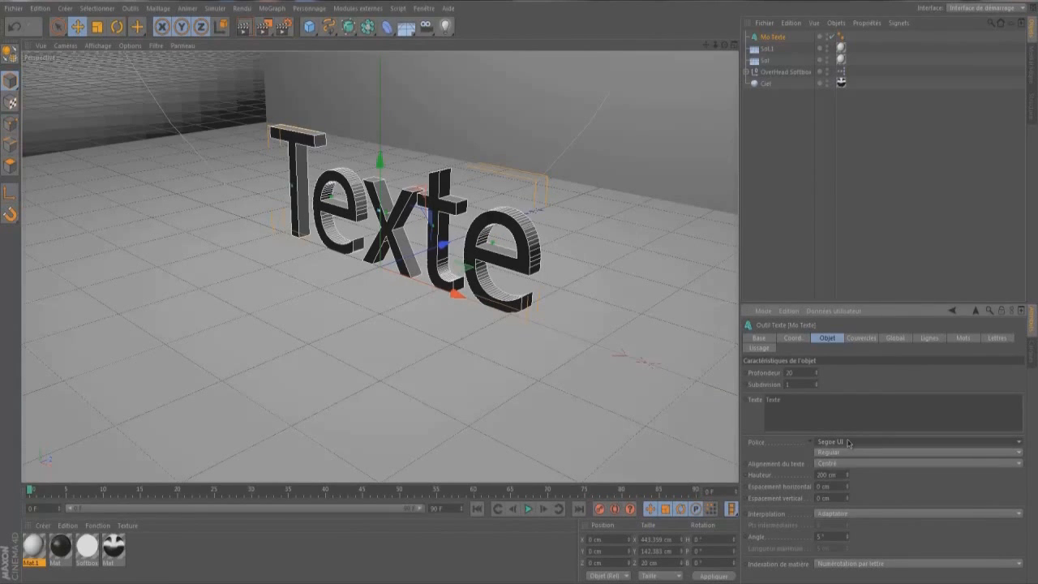
pyautogui.click(849, 442)
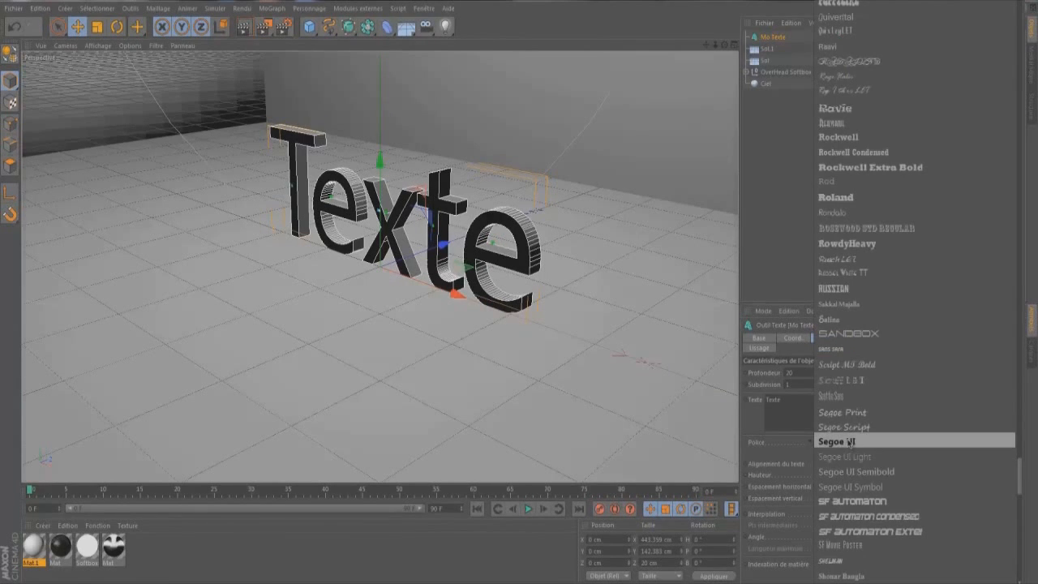
pyautogui.scroll(-10, 849, 442)
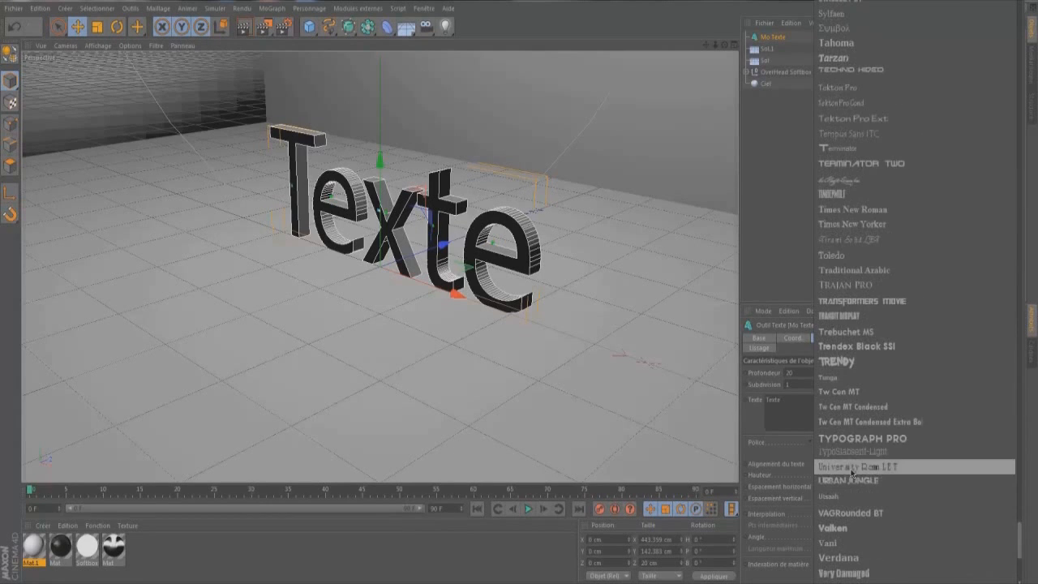
pyautogui.click(859, 437)
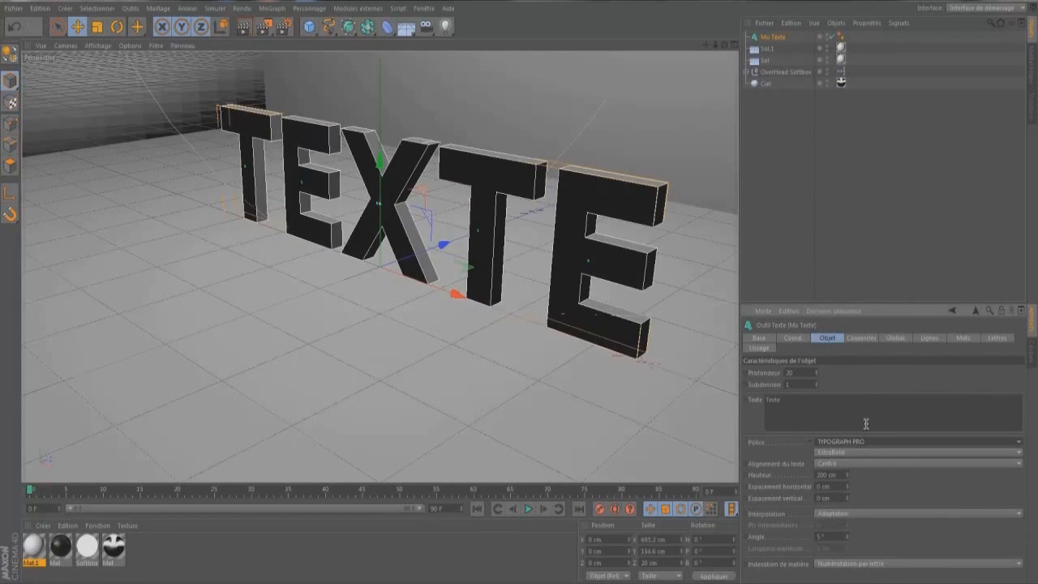
# - Change the Mo Texte wording to Nano277 and set its Profondeur to 40
pyautogui.hotkey('ctrl', 'a')
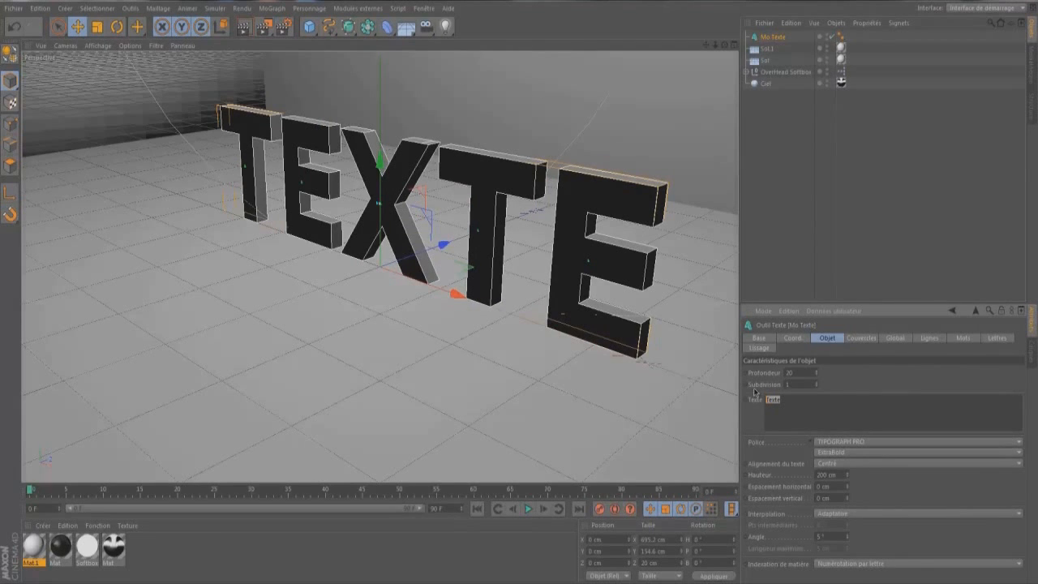
pyautogui.write('Nat')
pyautogui.click(872, 392)
pyautogui.moveTo(816, 374); pyautogui.dragTo(814, 372)
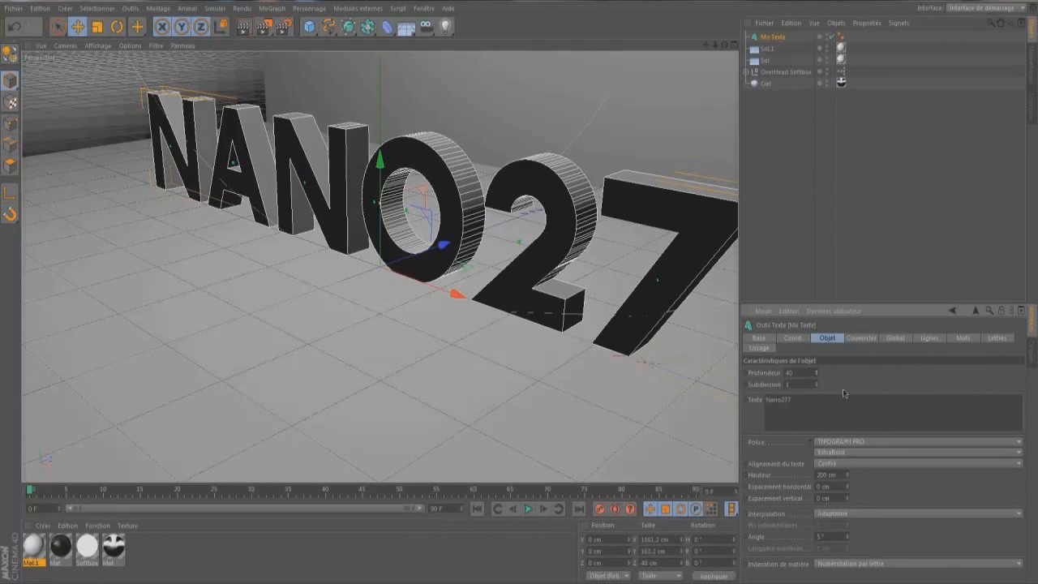
# - Set both the start and end caps of the text to Couvercle et biseau
pyautogui.click(853, 342)
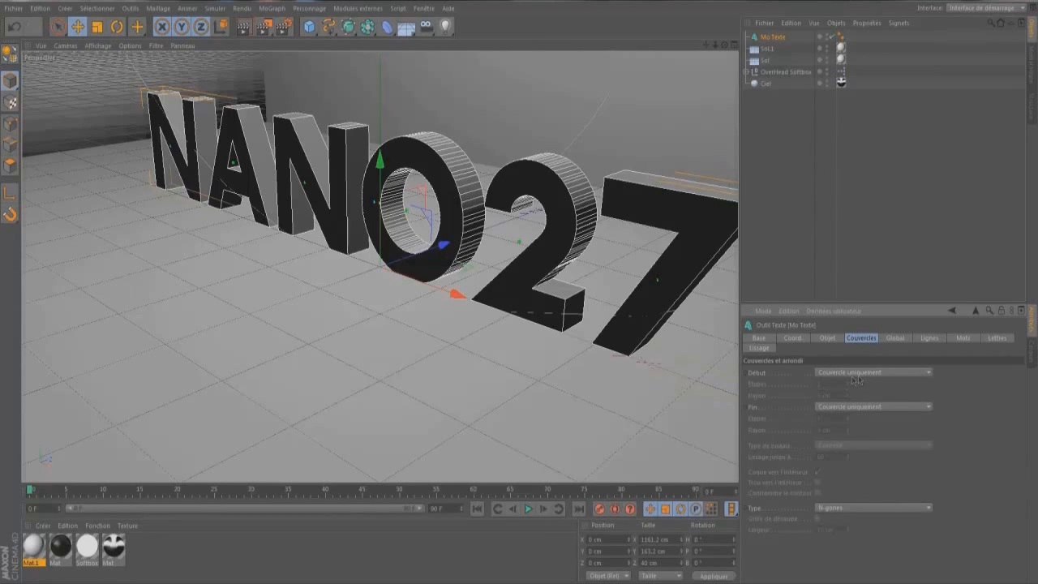
pyautogui.click(870, 374)
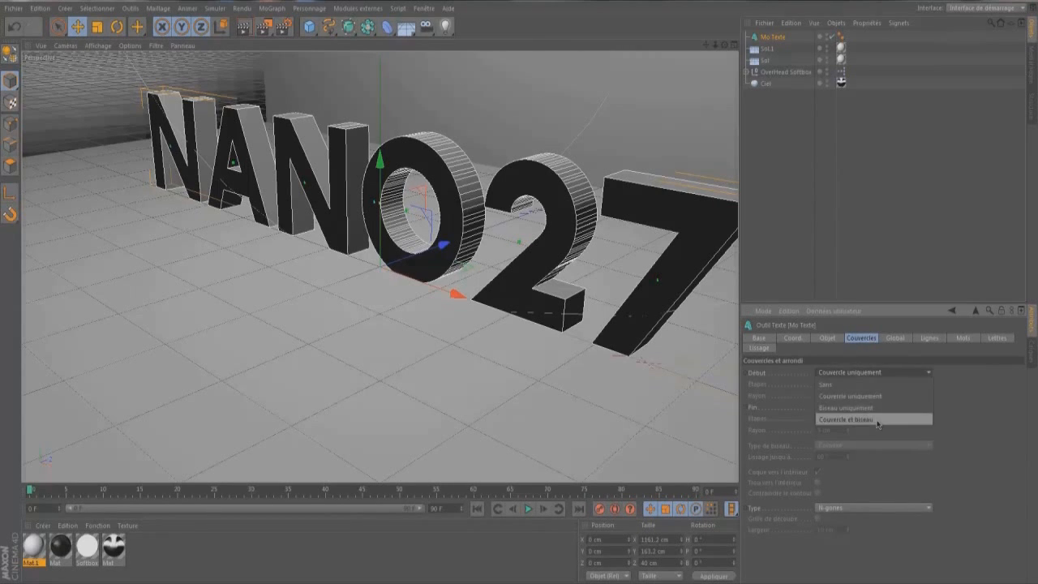
pyautogui.click(860, 420)
pyautogui.click(872, 406)
pyautogui.click(887, 456)
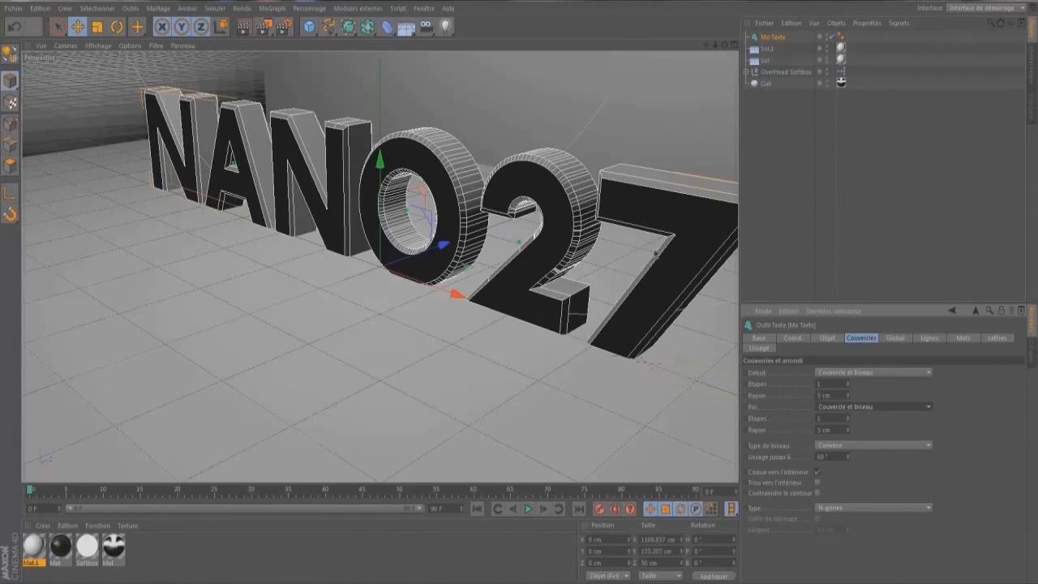
# - Give the text's start and end bevels 2 Etapes and a Rayon of 3 cm each
pyautogui.click(833, 384)
pyautogui.write('2')
pyautogui.press('Return')
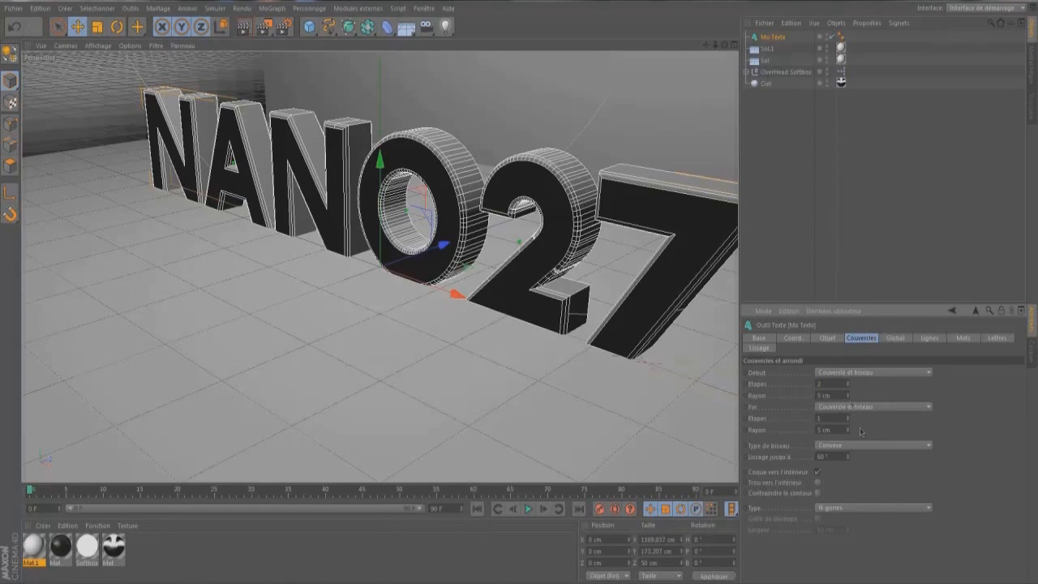
pyautogui.moveTo(834, 420); pyautogui.dragTo(780, 422)
pyautogui.write('2')
pyautogui.press('Return')
pyautogui.moveTo(839, 395); pyautogui.dragTo(793, 401)
pyautogui.write('3')
pyautogui.press('Return')
pyautogui.moveTo(840, 432); pyautogui.dragTo(780, 434)
pyautogui.write('3')
pyautogui.press('Return')
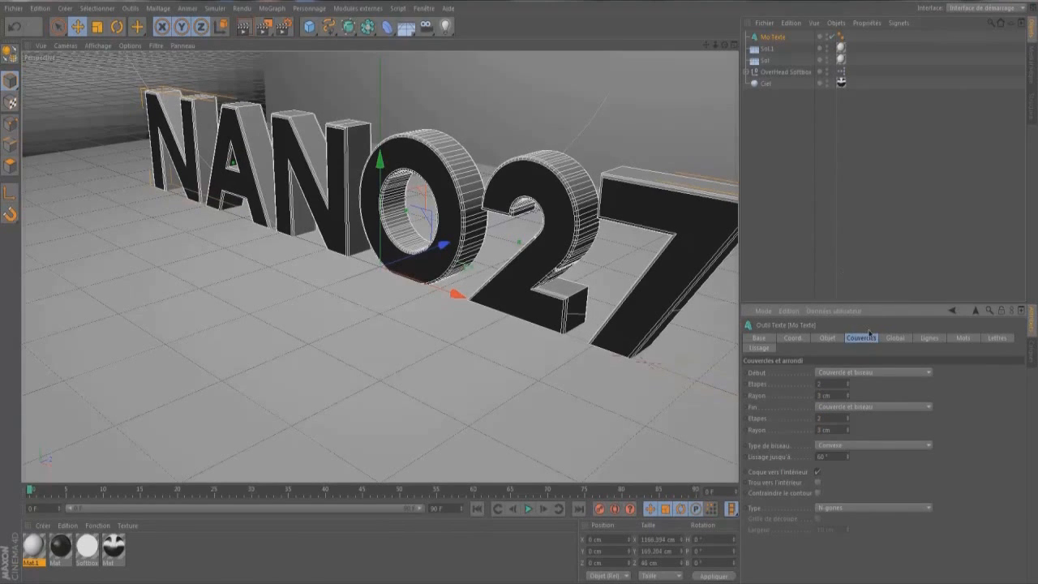
# - Set the text's cap type to Quadrangles and enable Grille de découpe
pyautogui.click(851, 510)
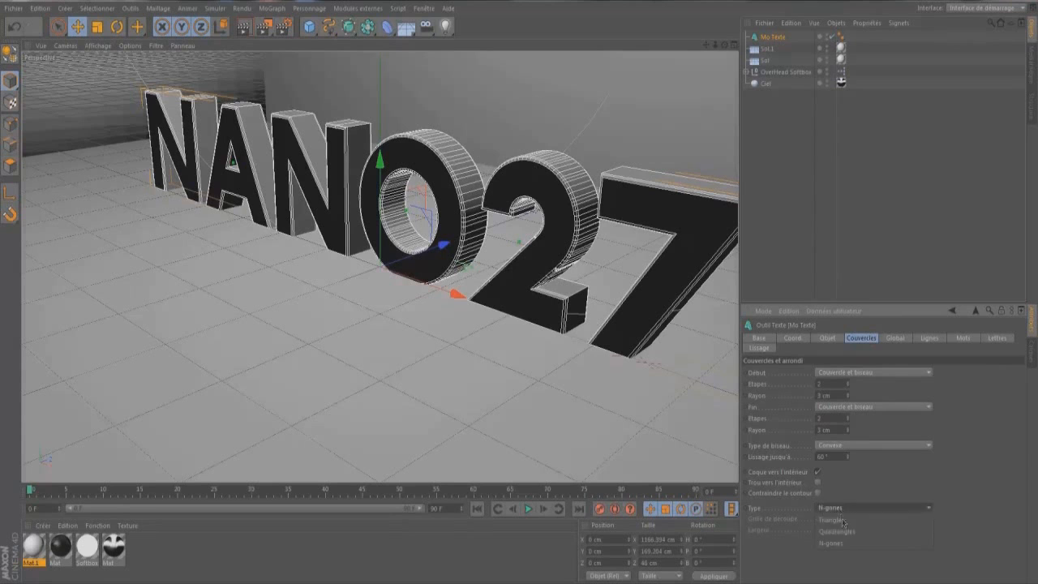
pyautogui.click(851, 535)
pyautogui.click(818, 519)
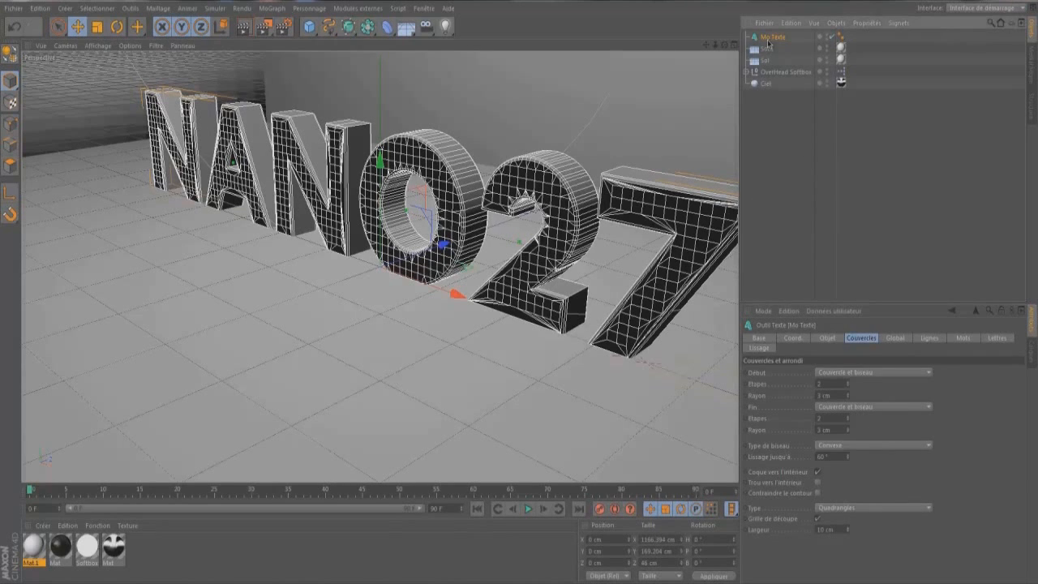
# - Create another material and set its Couleur channel to a very pale blue (241, 255, 255)
pyautogui.doubleClick(180, 558)
pyautogui.doubleClick(33, 546)
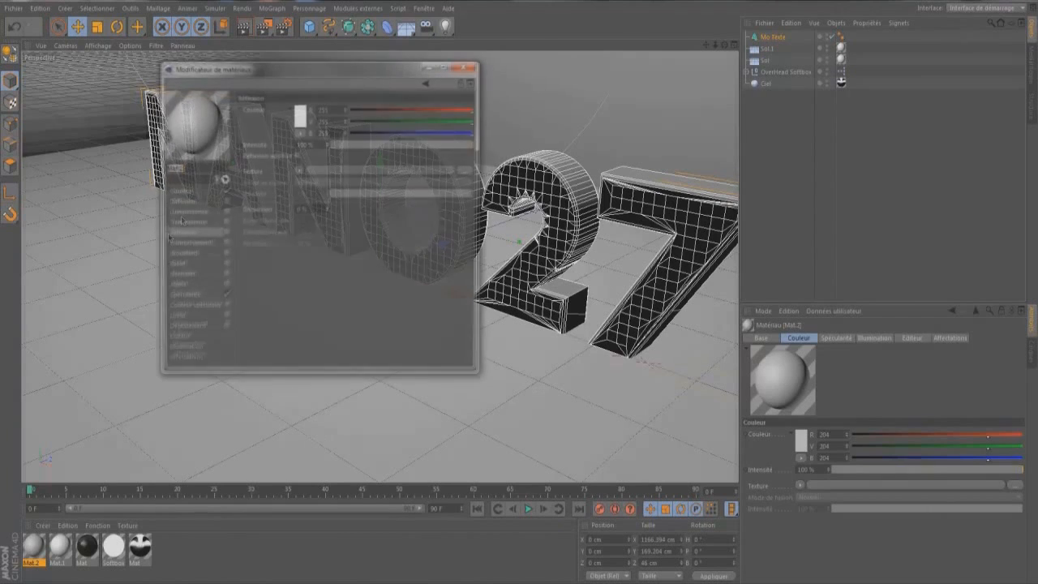
pyautogui.moveTo(451, 132); pyautogui.dragTo(474, 131)
pyautogui.click(474, 121)
pyautogui.click(468, 110)
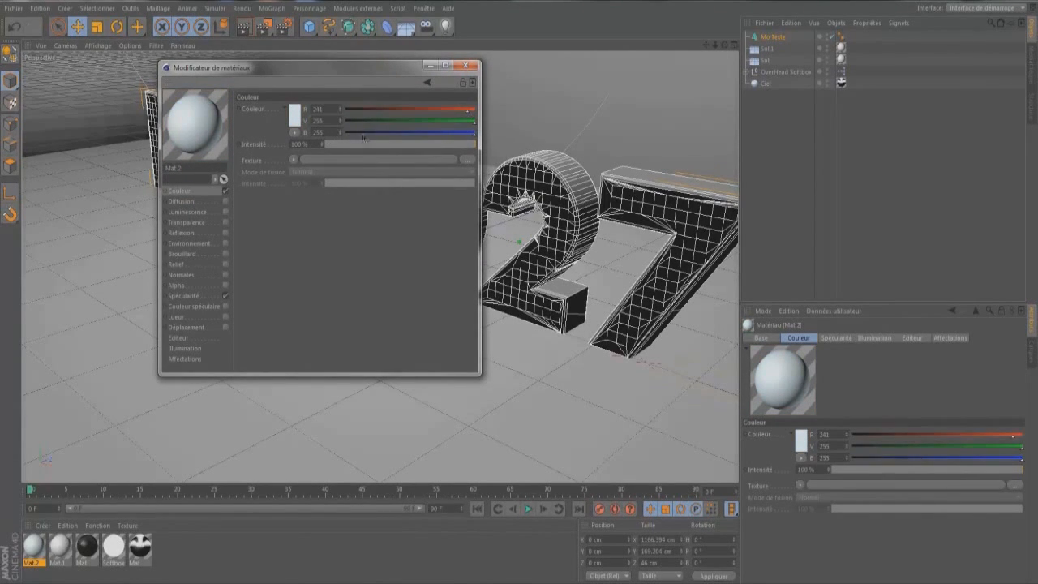
# - Enable Réflexion on the pale blue material and lower its intensity
pyautogui.click(225, 232)
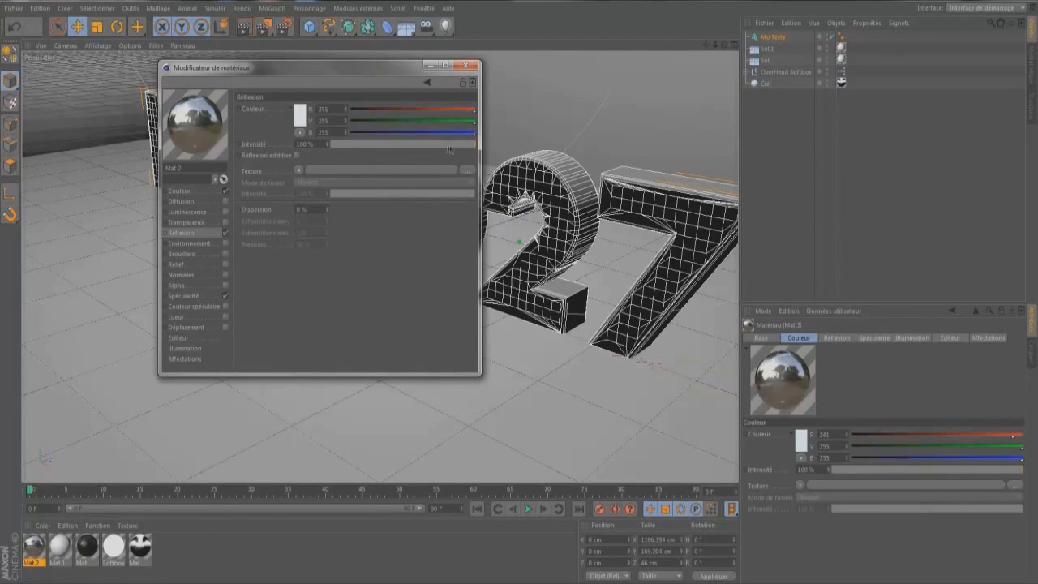
pyautogui.click(441, 142)
pyautogui.click(465, 65)
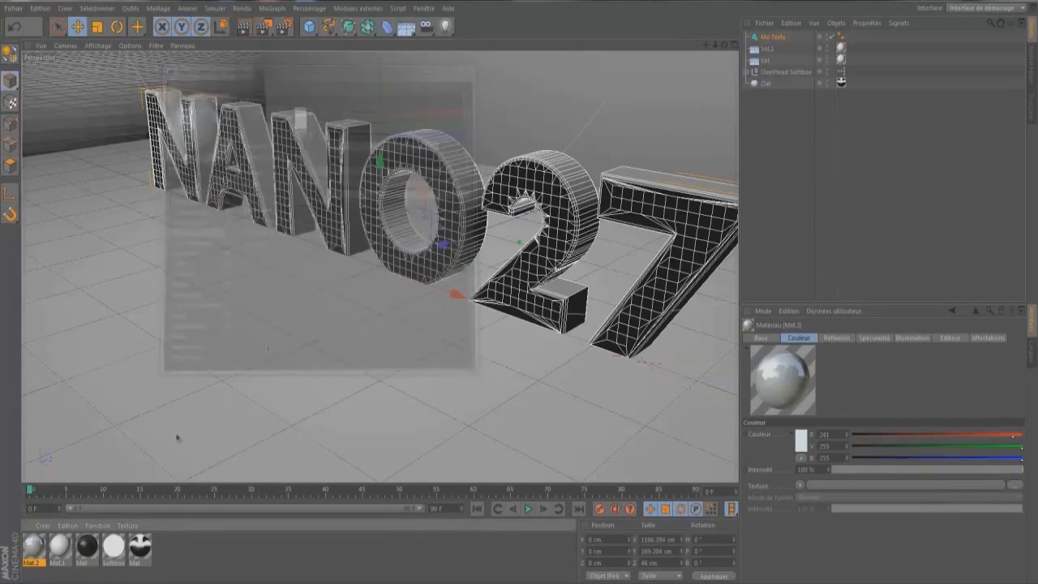
# - Apply the pale blue reflective material to the Mo Texte object and render the perspective view
pyautogui.moveTo(432, 327); pyautogui.dragTo(543, 241)
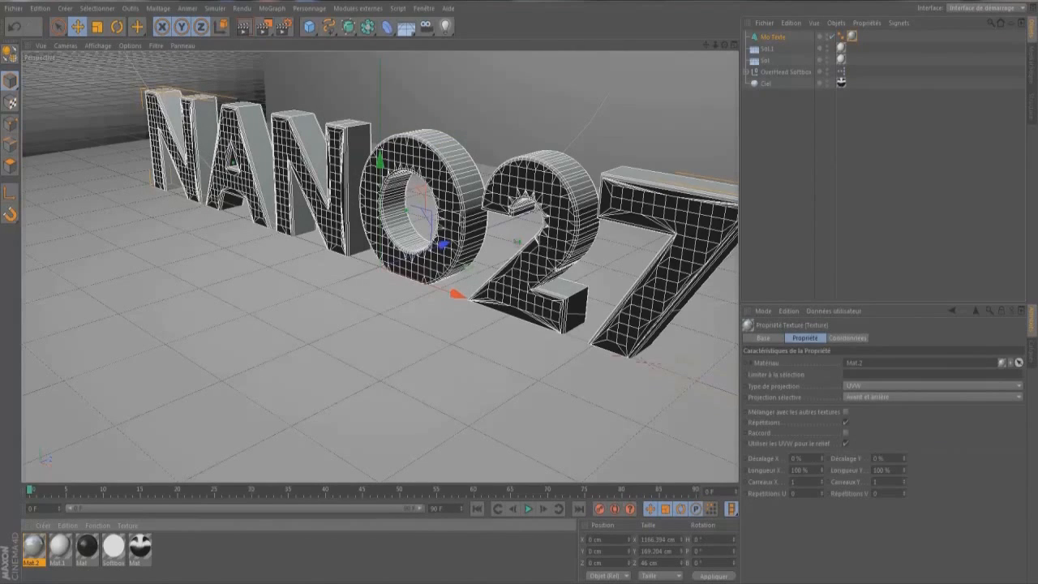
pyautogui.scroll(-4, 217, 230)
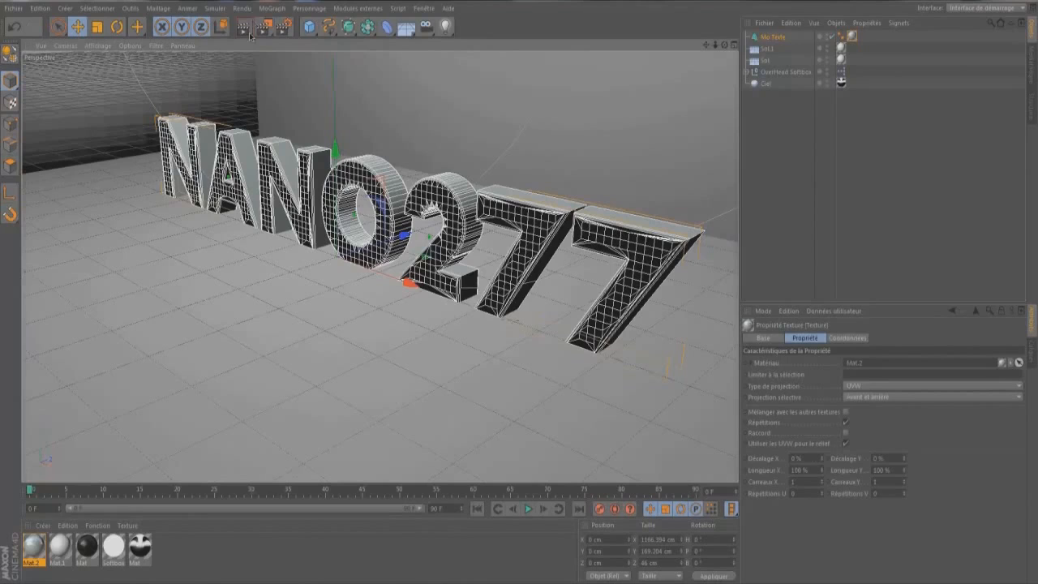
pyautogui.hotkey('ctrl', 'r')
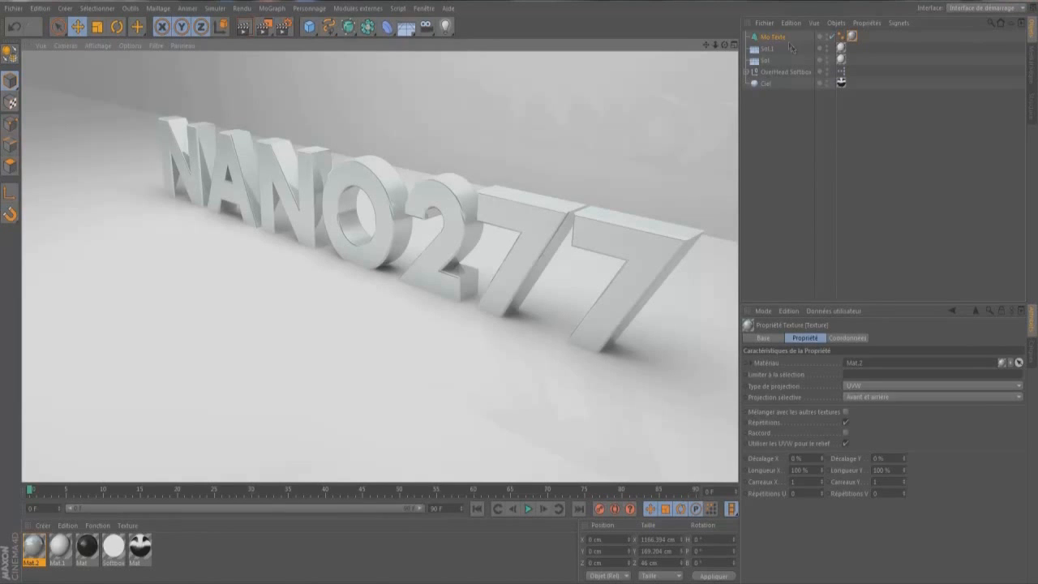
# - Break the letters of the Mo Texte object into 2 random pieces each with the Thrausi plugin
pyautogui.click(774, 38)
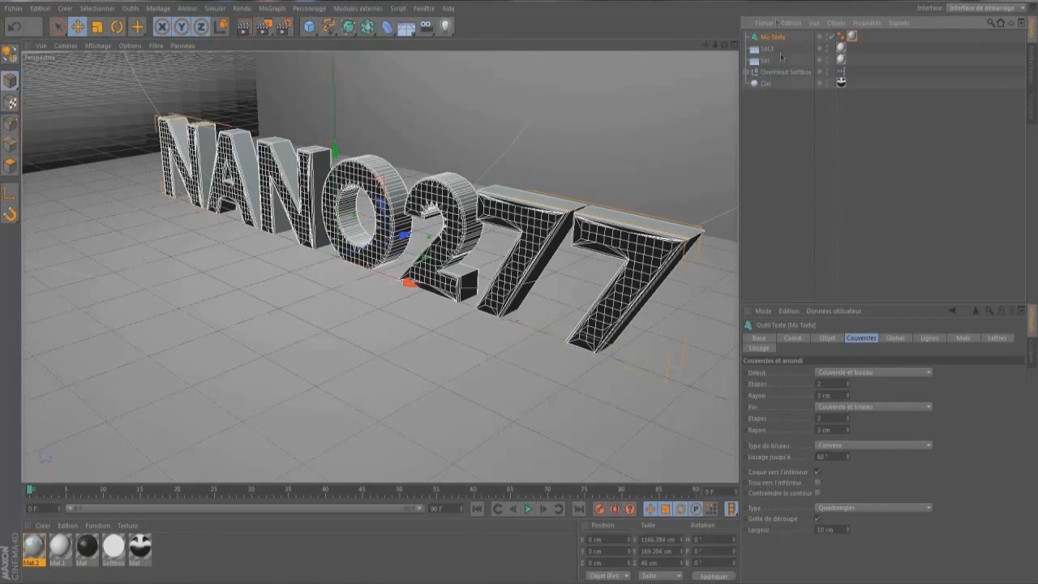
pyautogui.click(370, 8)
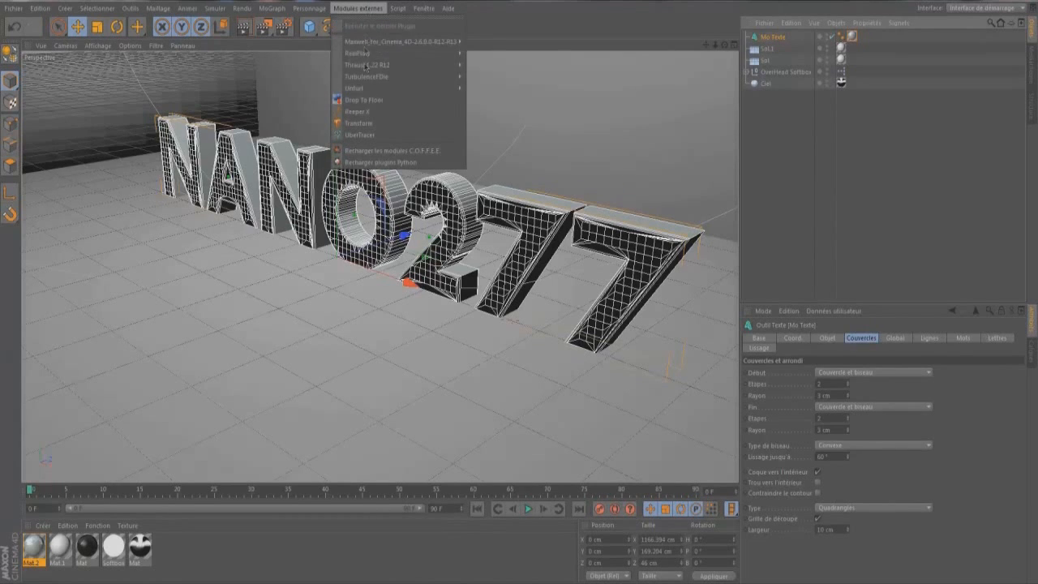
pyautogui.moveTo(402, 65)
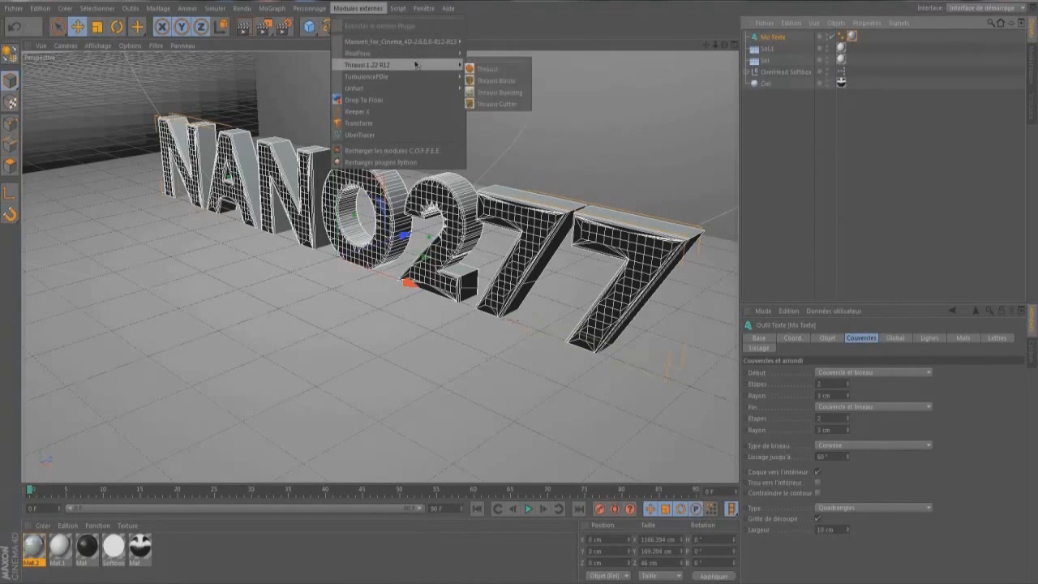
pyautogui.click(447, 63)
pyautogui.click(366, 10)
pyautogui.moveTo(422, 65)
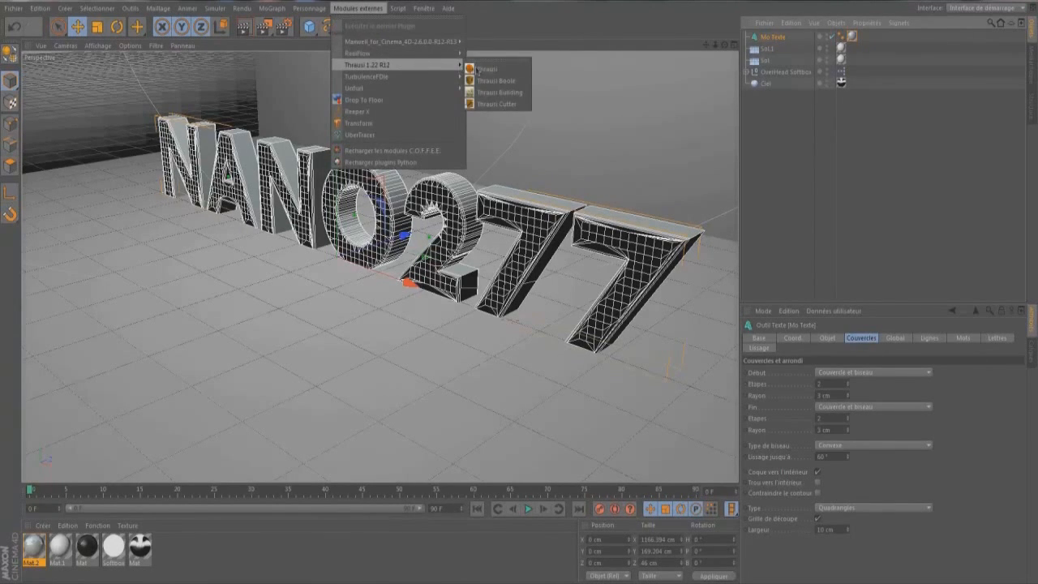
pyautogui.click(508, 68)
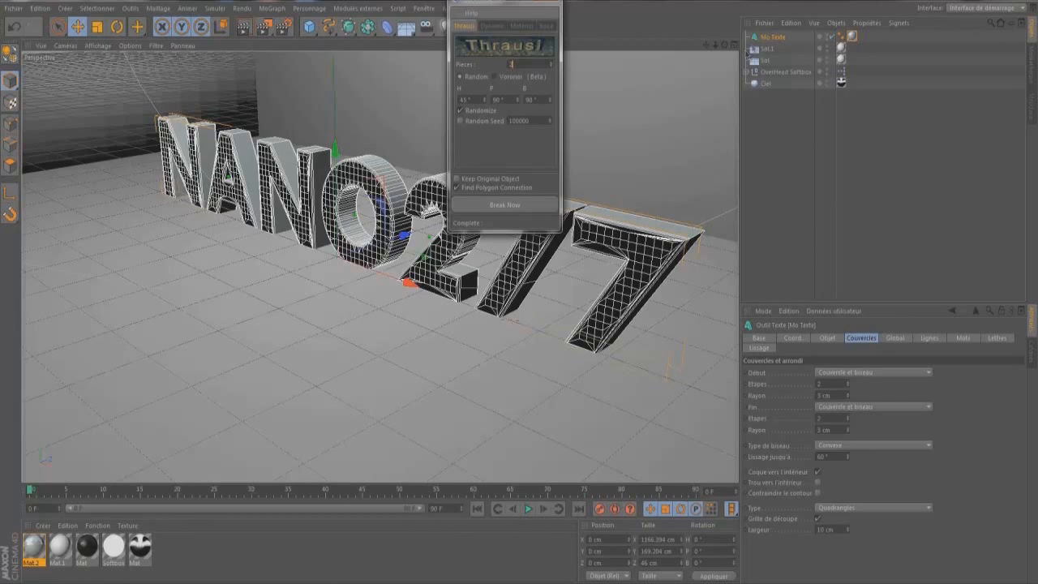
pyautogui.click(503, 205)
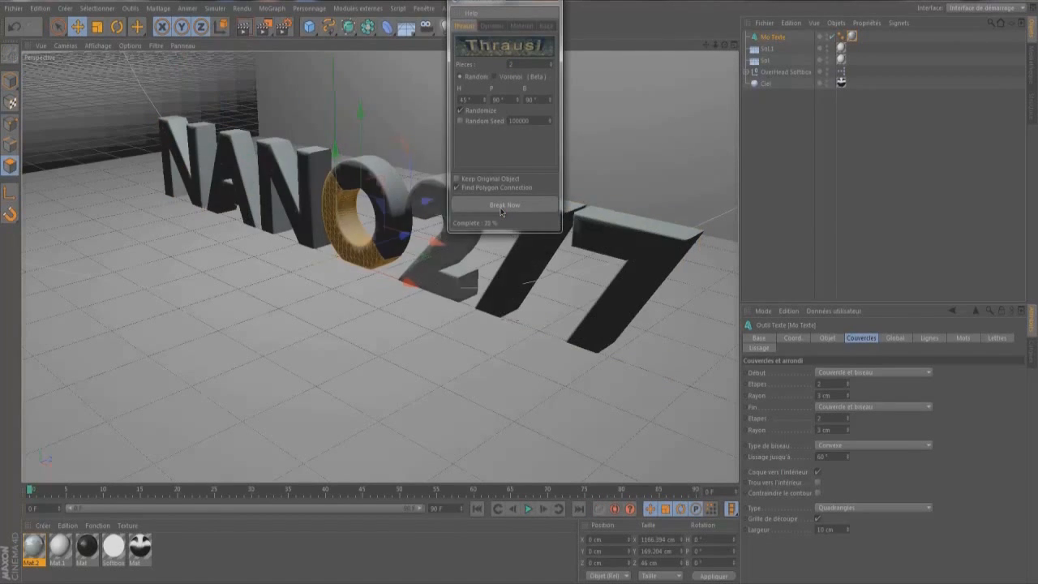
pyautogui.click(542, 3)
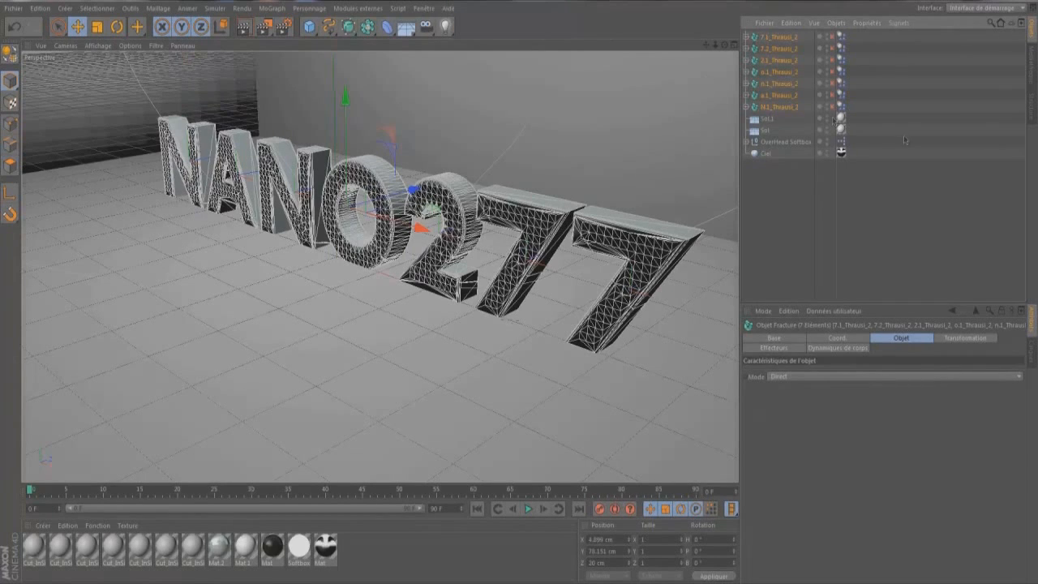
# - Delete the dynamics body tags from all seven Thrausi letter objects
pyautogui.moveTo(840, 79); pyautogui.dragTo(838, 32)
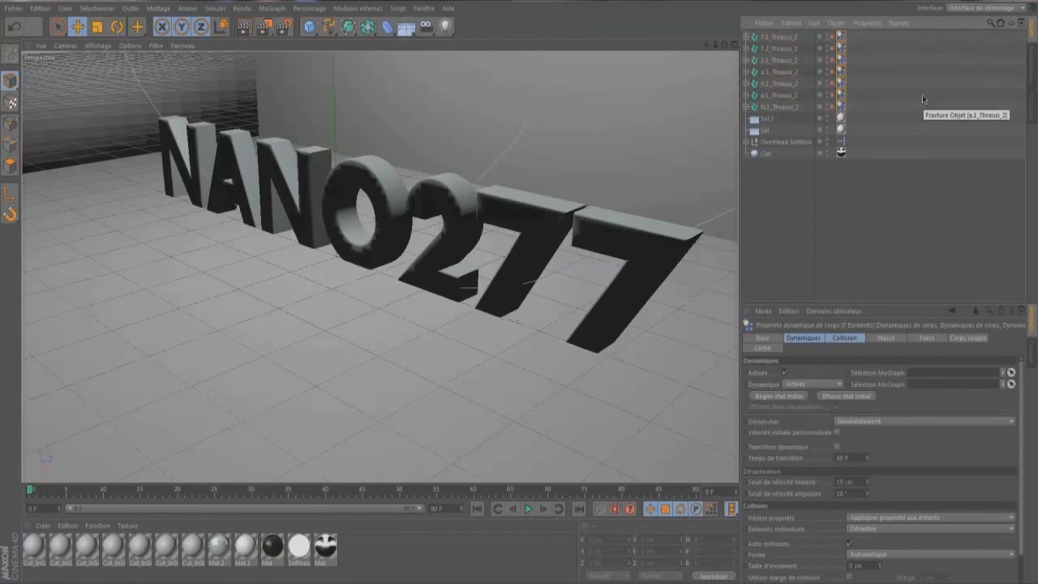
pyautogui.press('Delete')
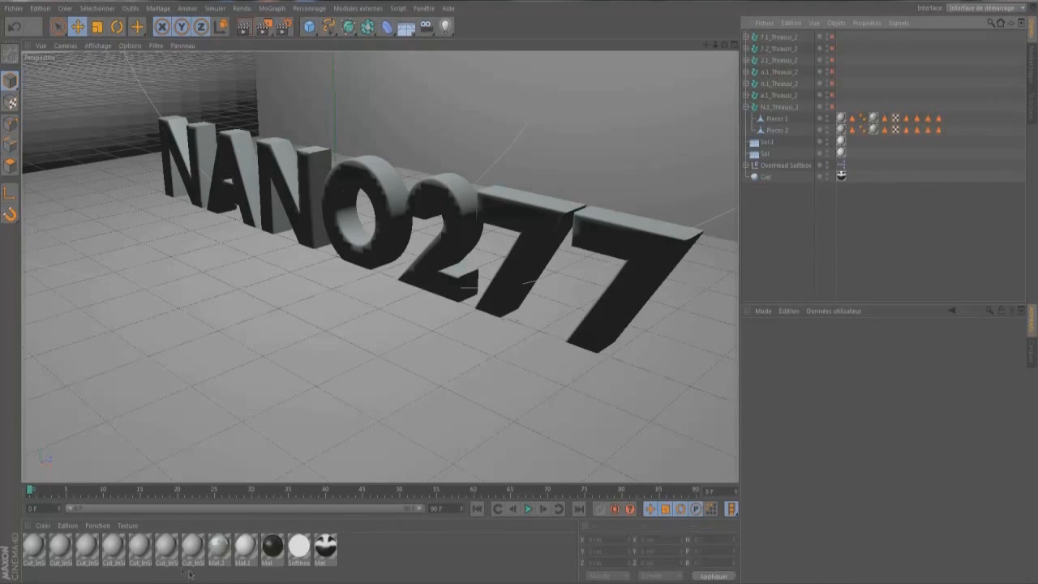
# - Delete the six duplicate Cut_InSide materials and set the remaining one's colour to light blue with RGB 129, 184, 231
pyautogui.moveTo(193, 574); pyautogui.dragTo(55, 545)
pyautogui.press('Delete')
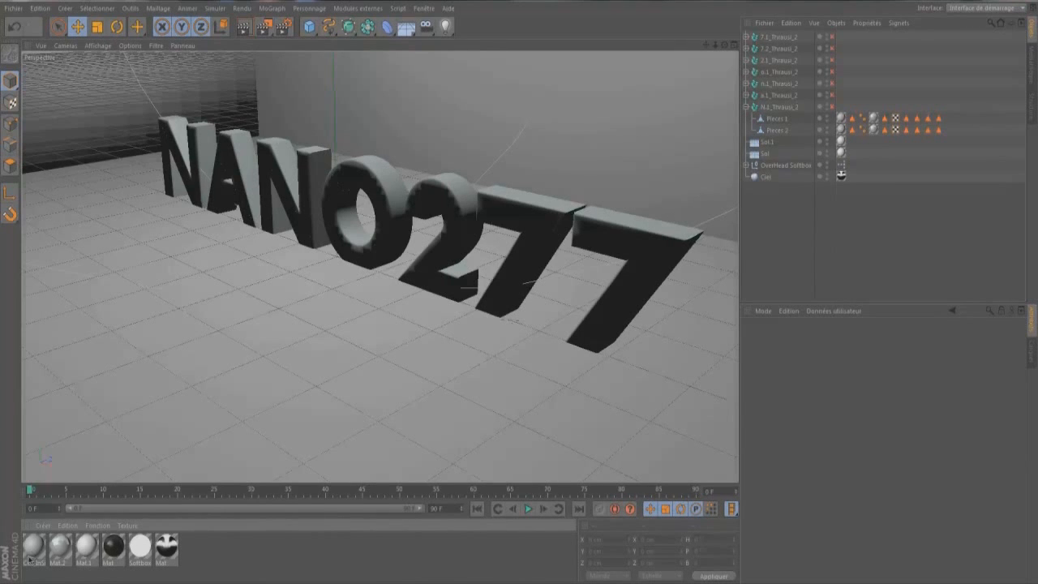
pyautogui.doubleClick(34, 548)
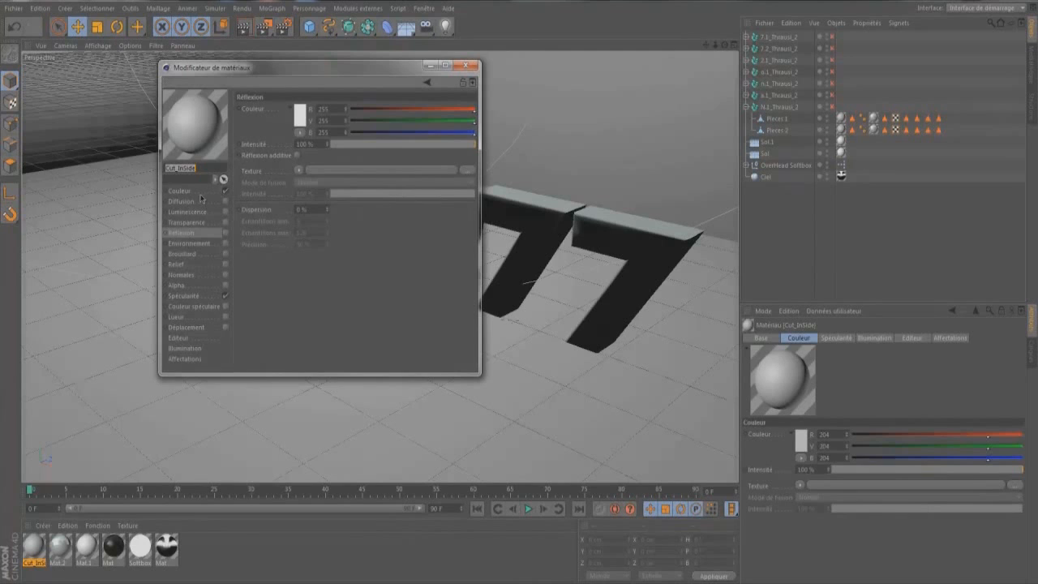
pyautogui.click(199, 193)
pyautogui.click(297, 115)
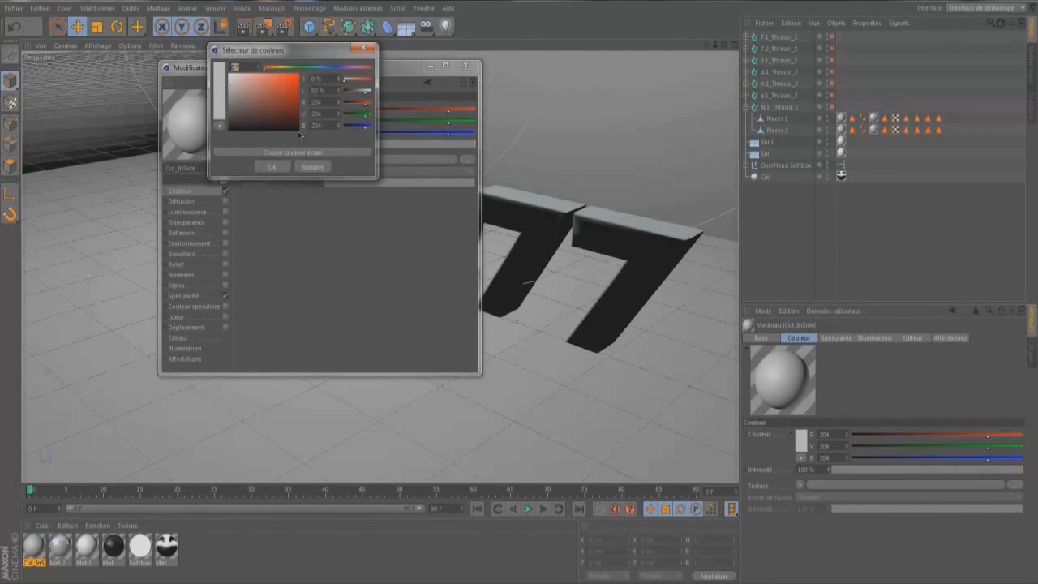
pyautogui.moveTo(309, 69); pyautogui.dragTo(271, 79)
pyautogui.click(269, 78)
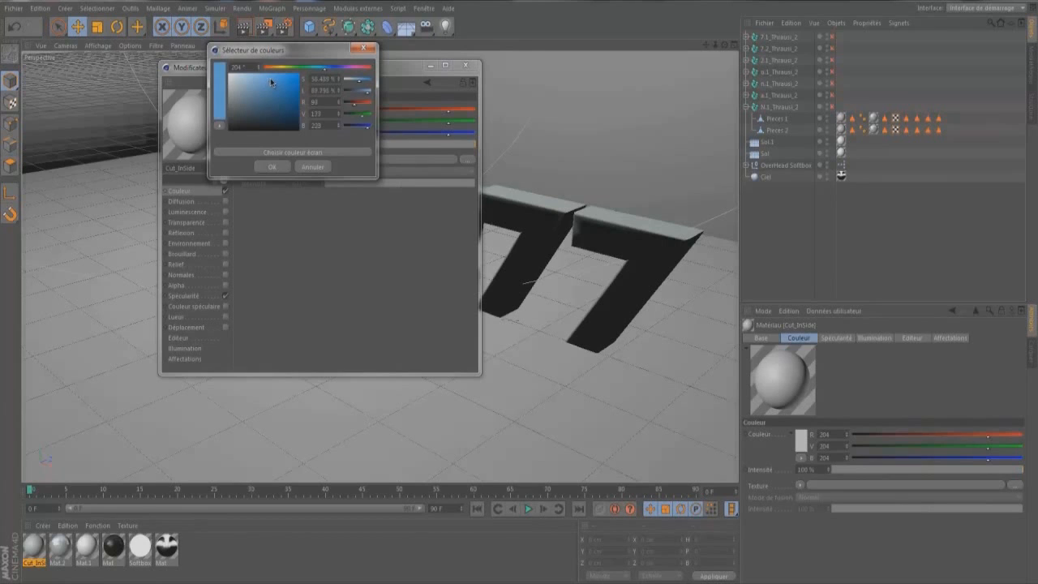
pyautogui.click(272, 167)
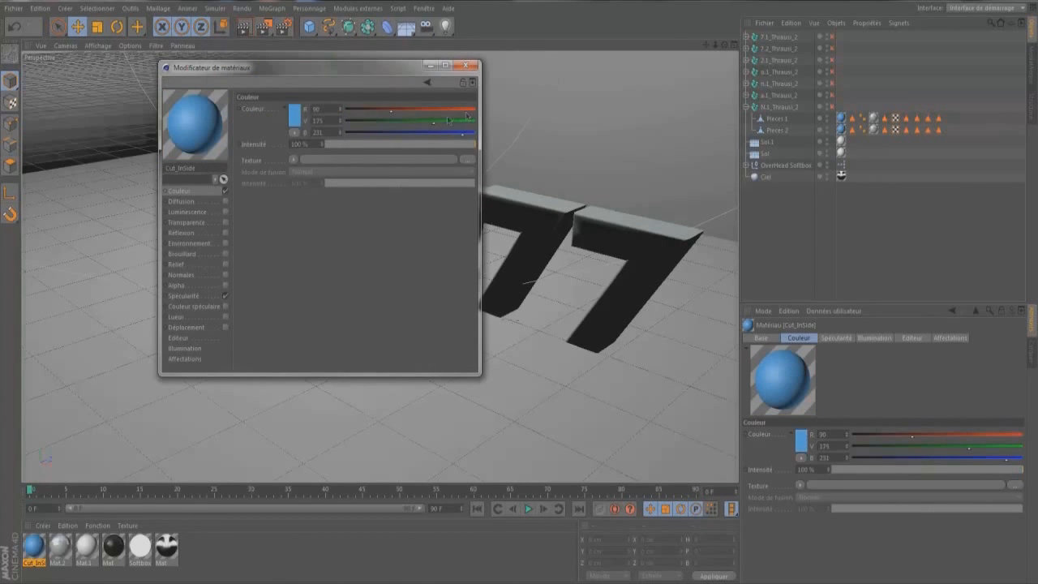
pyautogui.click(410, 112)
pyautogui.moveTo(434, 124); pyautogui.dragTo(439, 127)
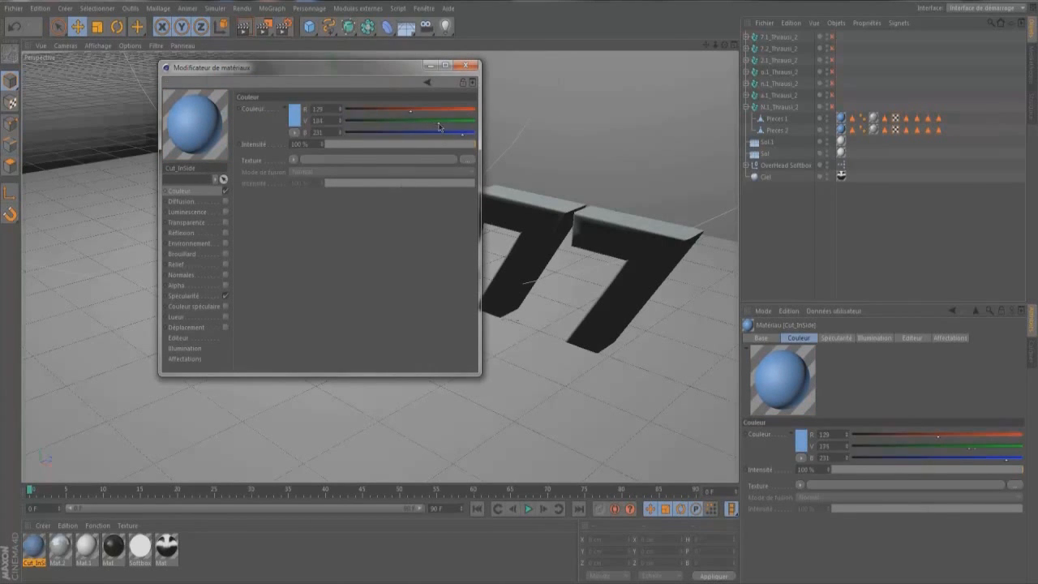
# - Enable Réflexion on the Cut_InSide material with 80 % intensity and no texture
pyautogui.click(226, 232)
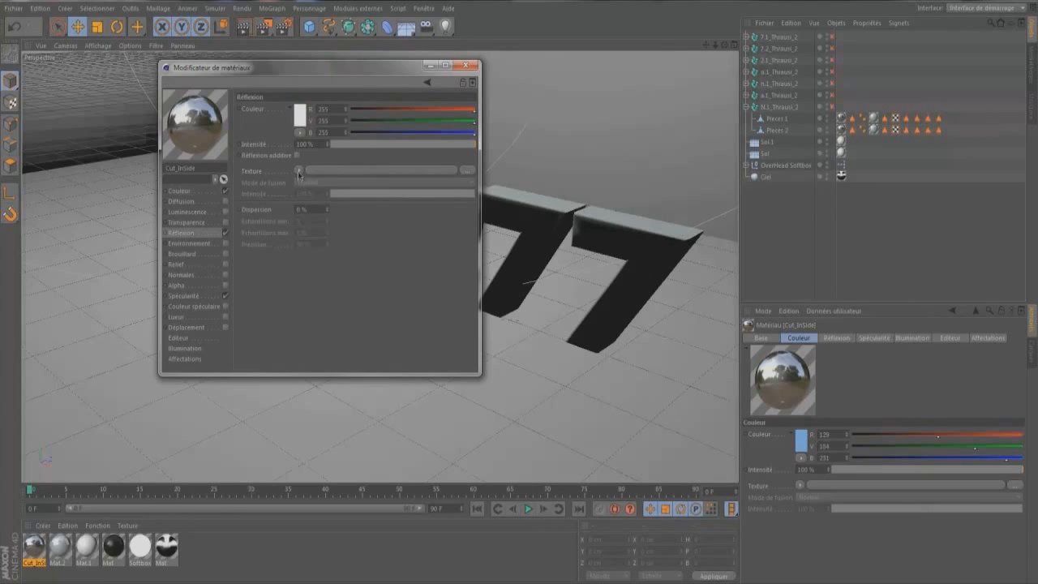
pyautogui.click(298, 171)
pyautogui.click(348, 319)
pyautogui.click(447, 145)
pyautogui.click(298, 171)
pyautogui.click(341, 181)
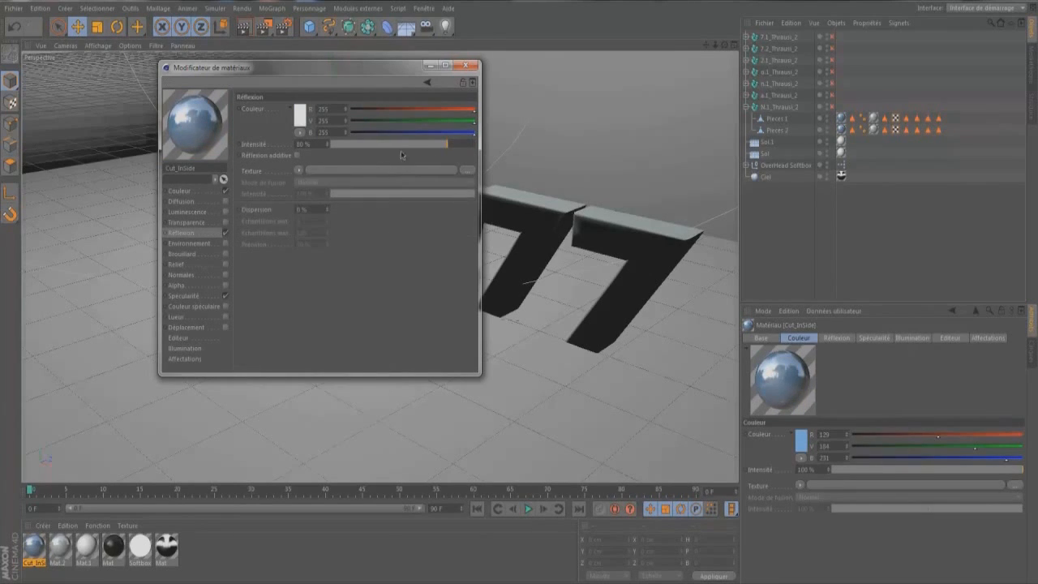
pyautogui.click(464, 65)
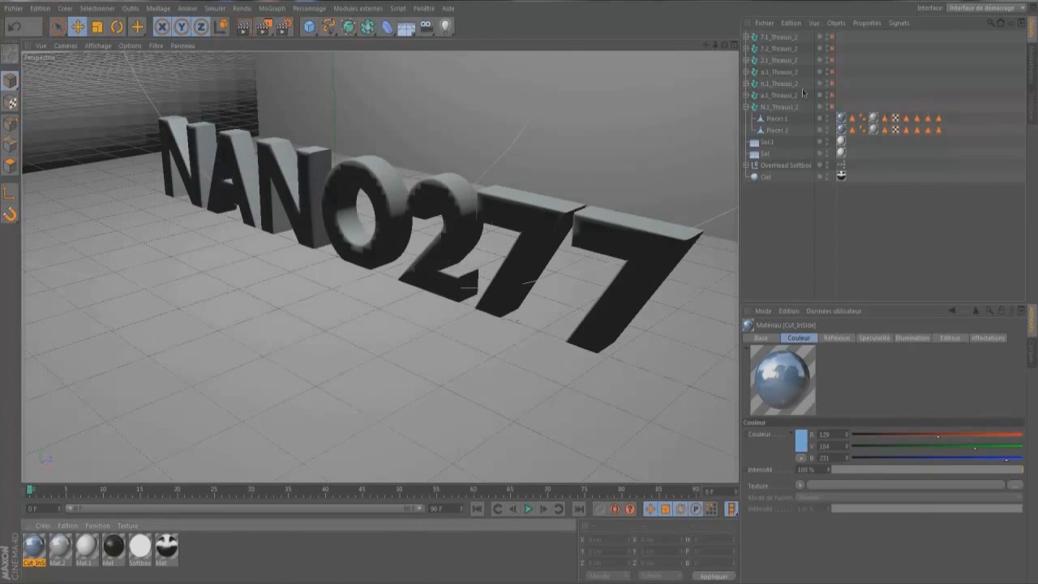
# - Merge all seven Thrausi letter objects and their pieces into one polygon object, deleting the originals
pyautogui.click(746, 94)
pyautogui.click(747, 84)
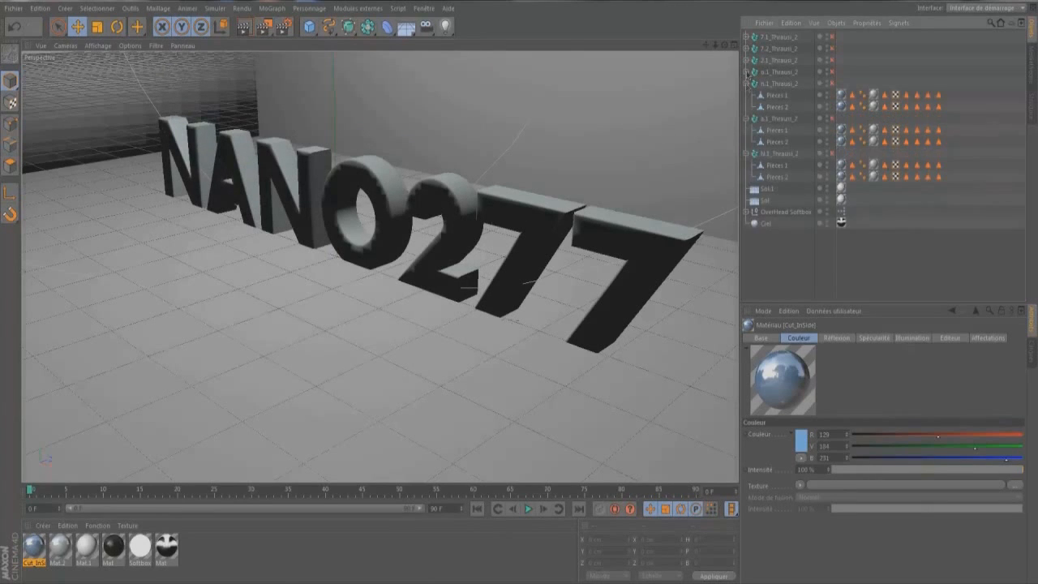
pyautogui.click(746, 72)
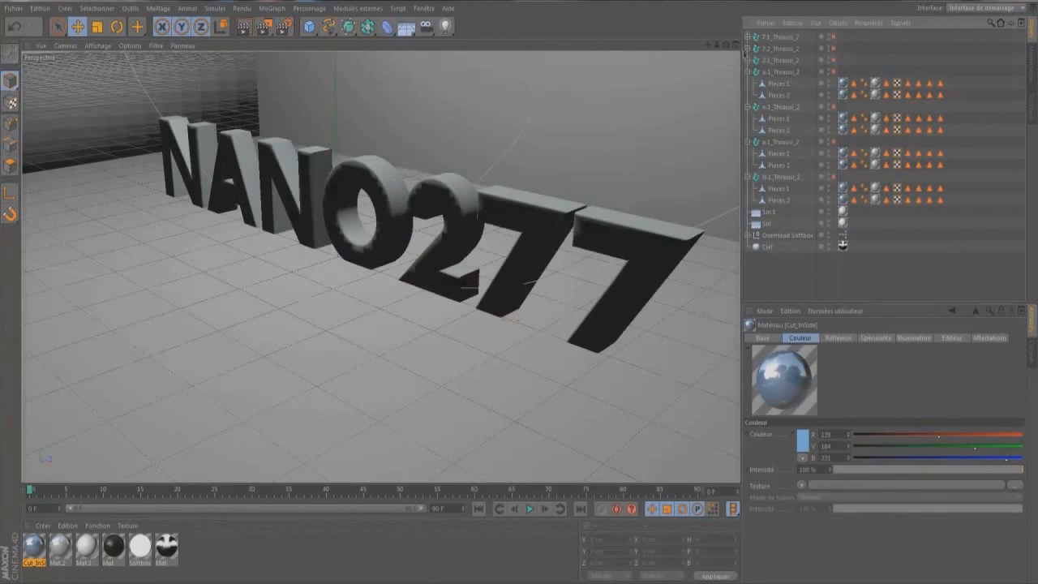
pyautogui.click(747, 60)
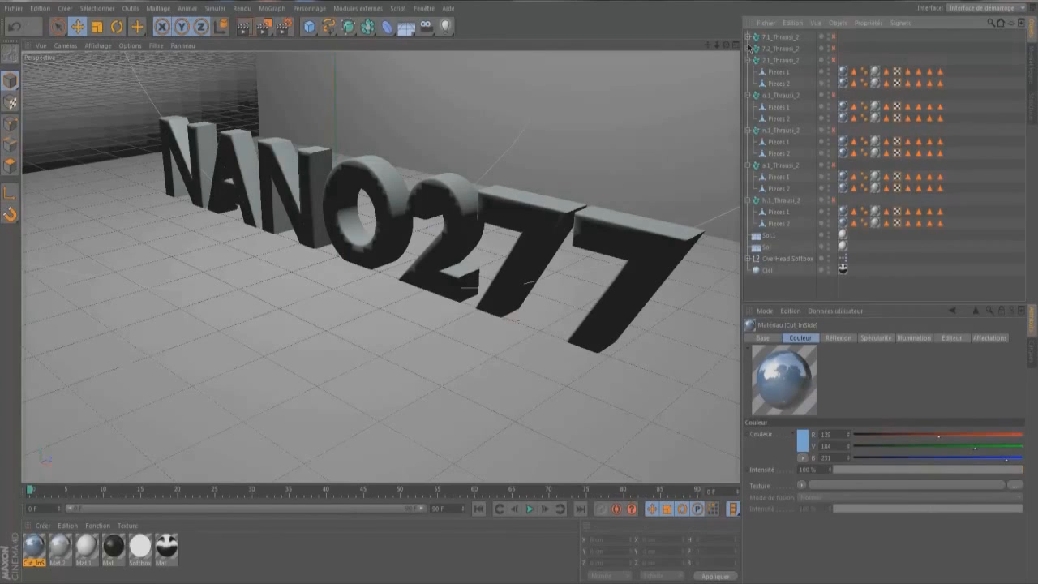
pyautogui.click(747, 48)
pyautogui.click(747, 36)
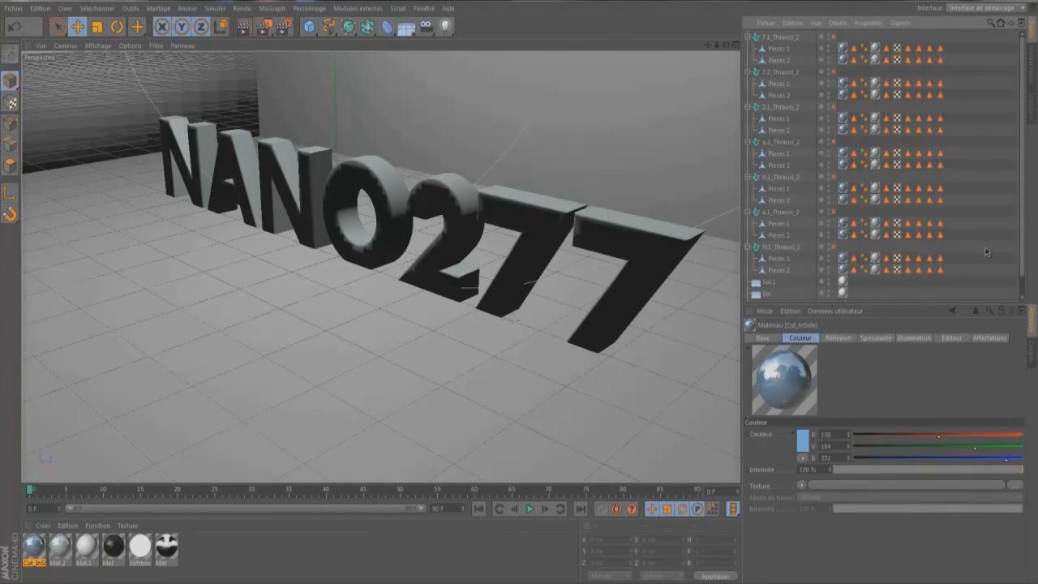
pyautogui.moveTo(999, 270); pyautogui.dragTo(759, 37)
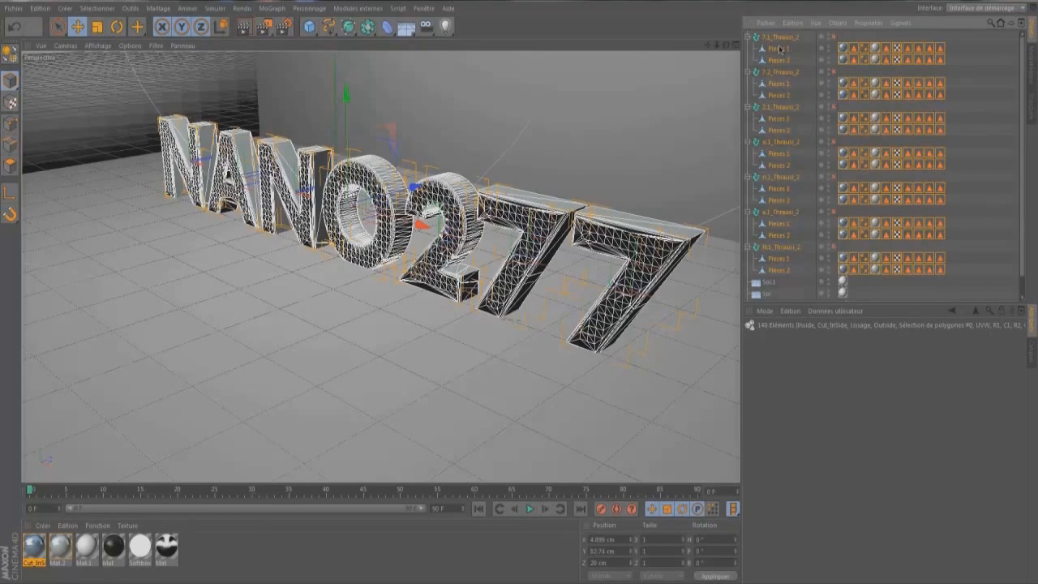
pyautogui.rightClick(769, 201)
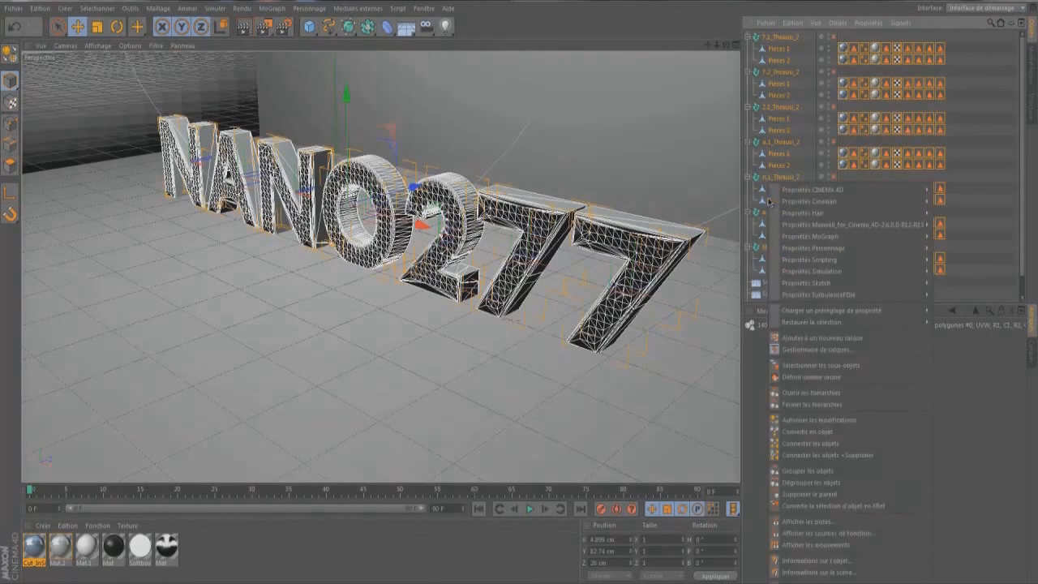
pyautogui.click(803, 456)
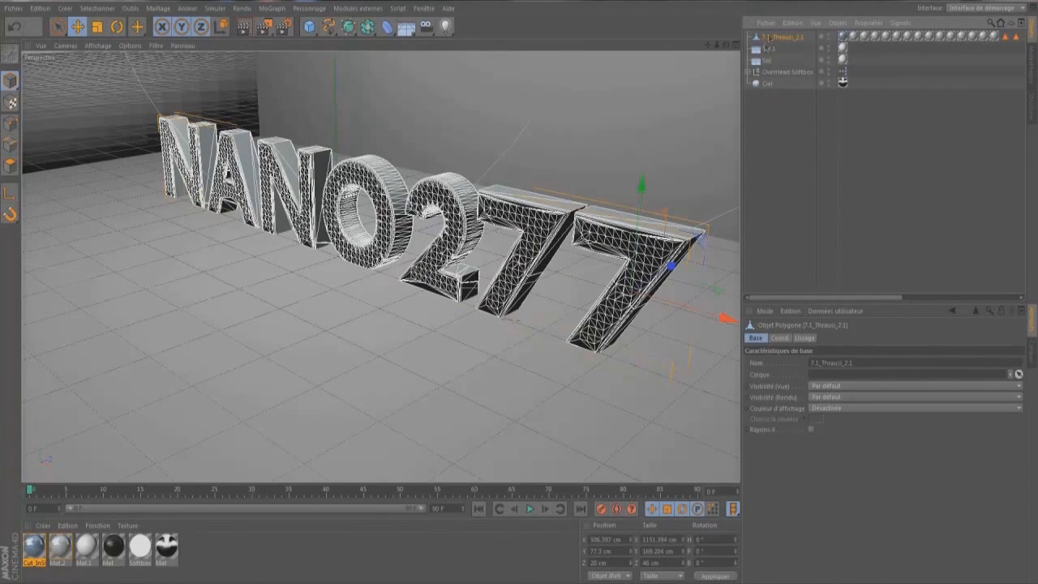
# - Add a MoGraph Randomisation effector and make it a child of the merged text object
pyautogui.click(271, 9)
pyautogui.moveTo(316, 26)
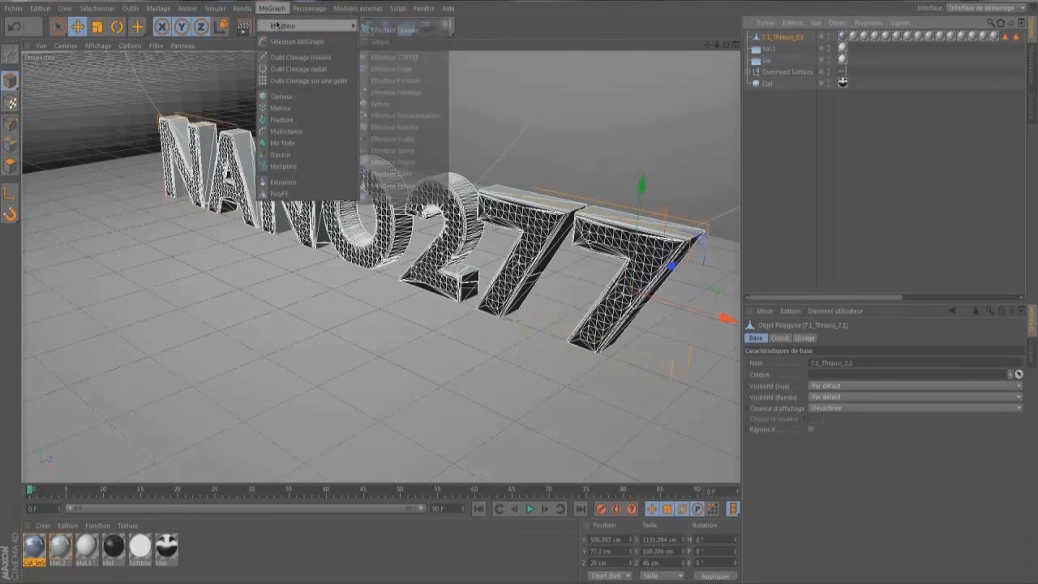
pyautogui.click(399, 116)
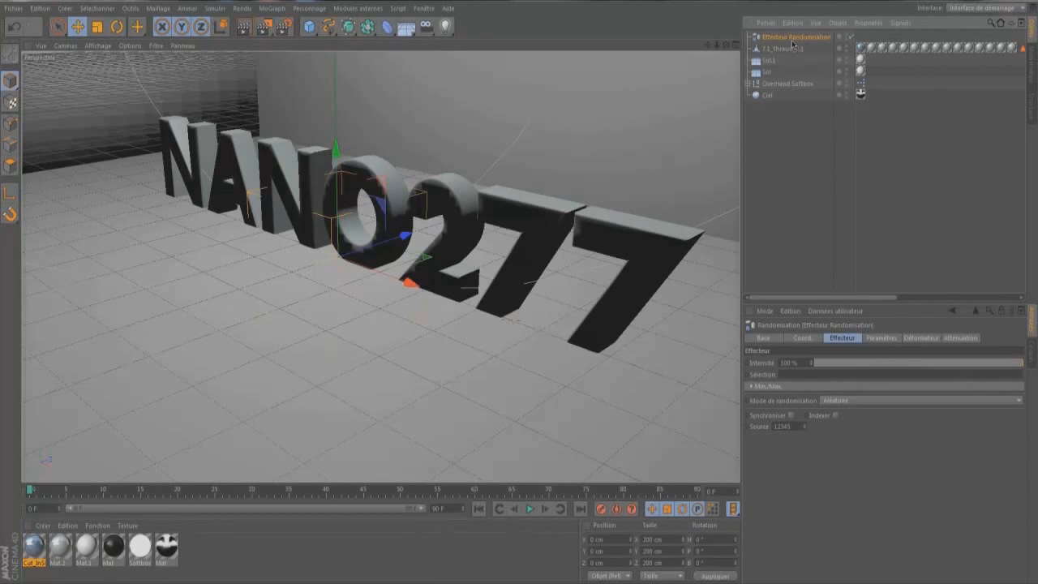
pyautogui.moveTo(797, 47); pyautogui.dragTo(788, 51)
# - Keep the effector's randomisation mode at Aléatoire and set its deformation to Polygone
pyautogui.keyDown('shift'); pyautogui.click(924, 339); pyautogui.keyUp('shift')
pyautogui.keyDown('shift'); pyautogui.click(885, 339); pyautogui.keyUp('shift')
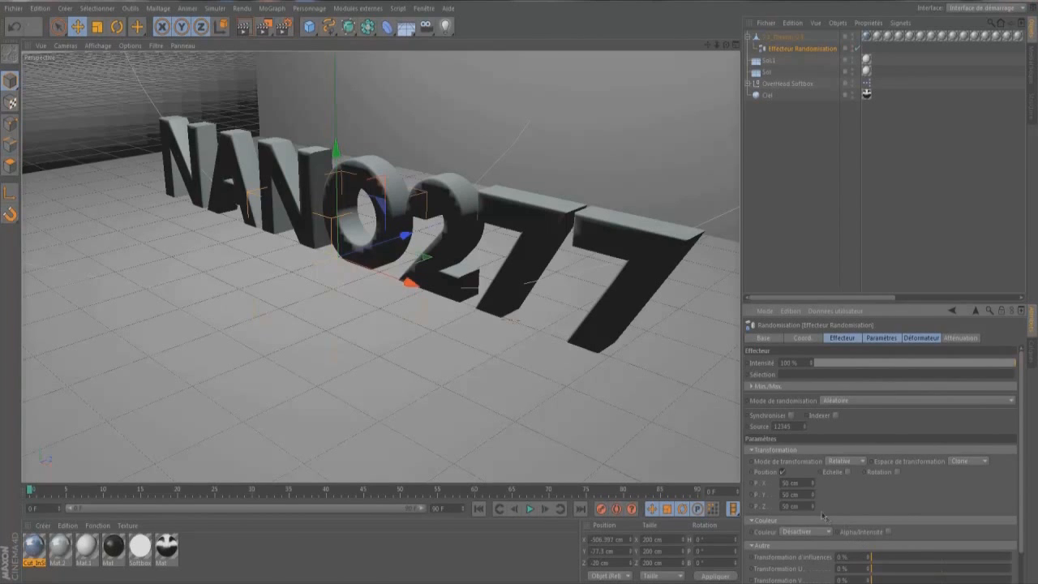
pyautogui.click(832, 401)
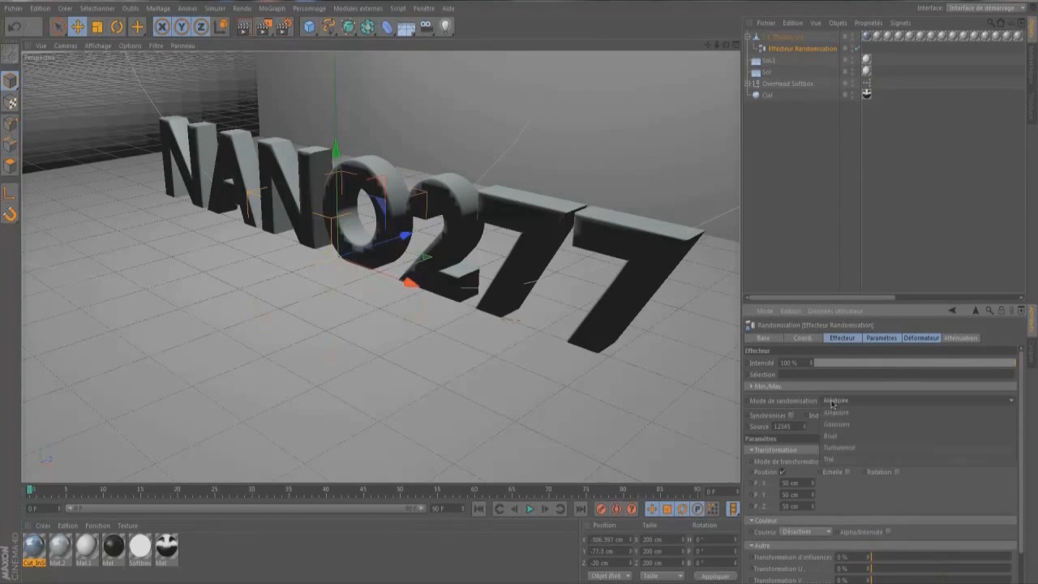
pyautogui.click(835, 412)
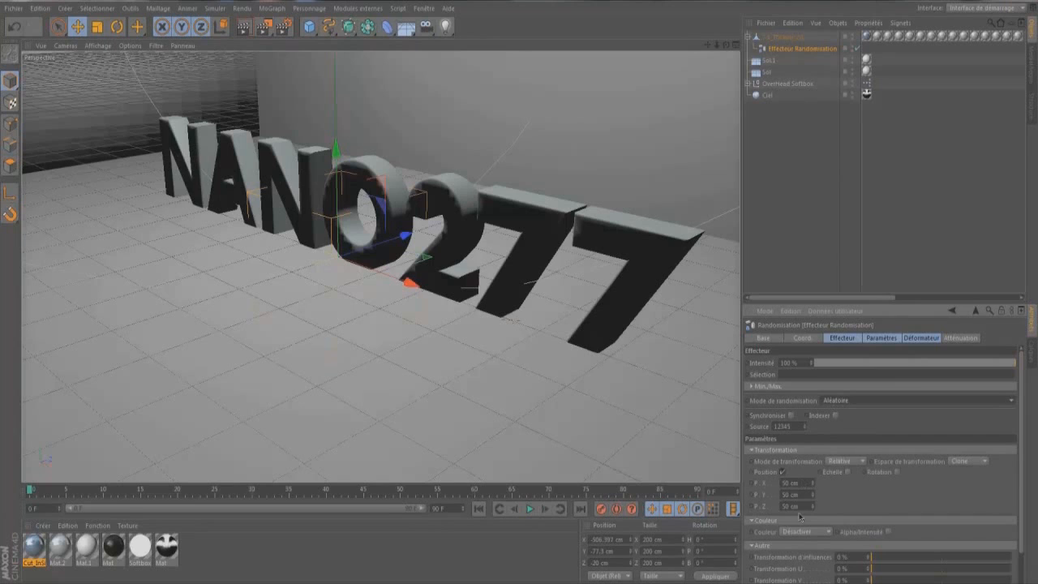
pyautogui.click(922, 339)
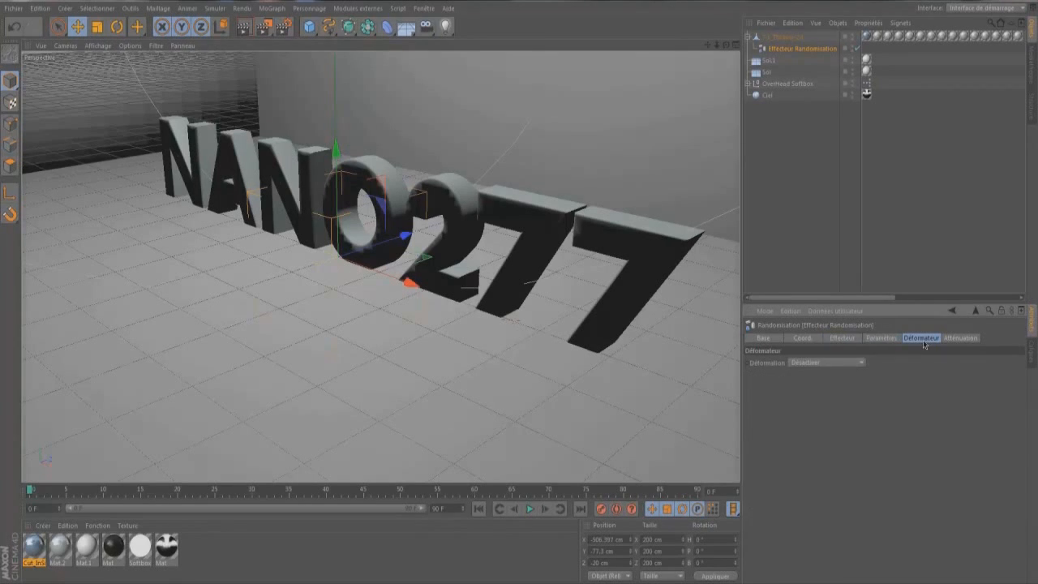
pyautogui.click(812, 364)
pyautogui.click(813, 408)
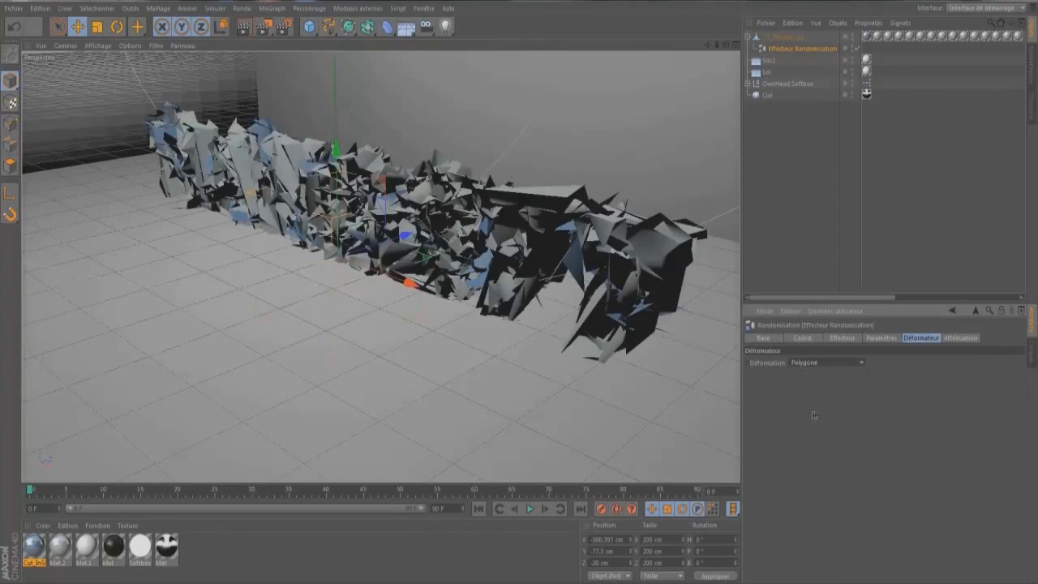
# - Play the animation to check how the polygons of the shattered text move
pyautogui.scroll(3, 353, 204)
pyautogui.scroll(-2, 91, 245)
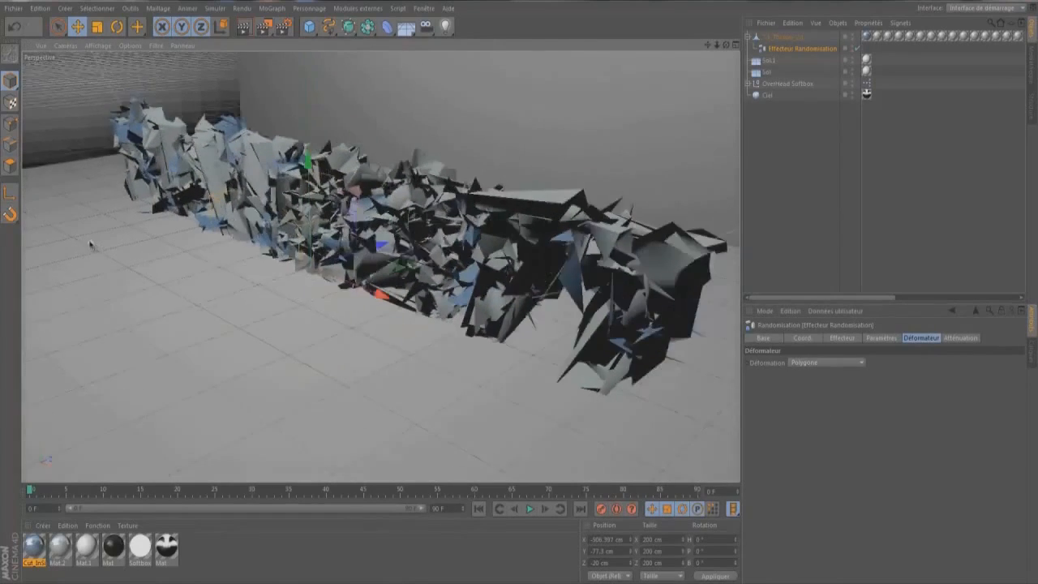
pyautogui.scroll(-2, 91, 244)
pyautogui.moveTo(724, 47); pyautogui.dragTo(600, 268)
pyautogui.click(529, 509)
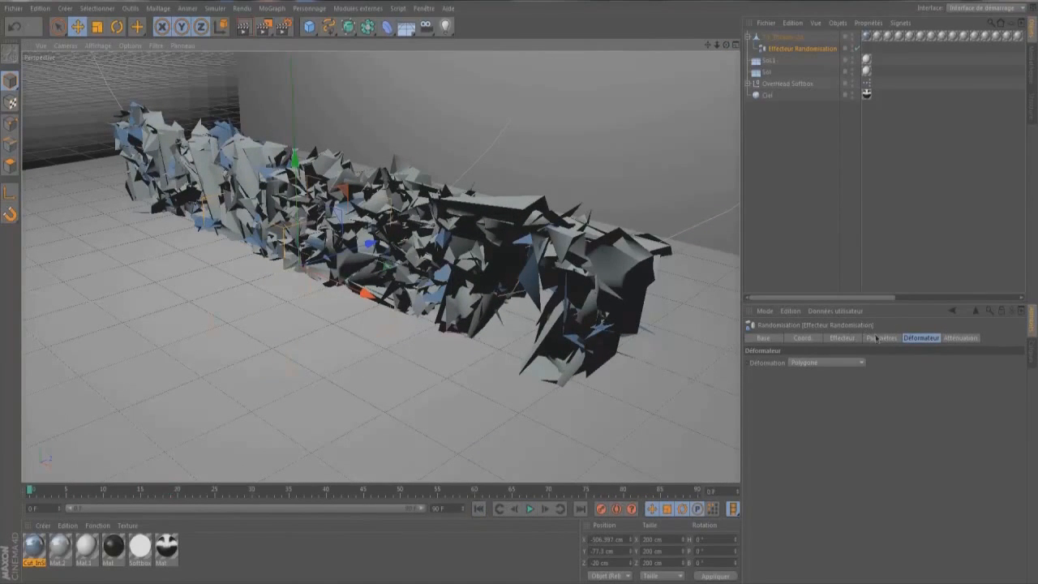
# - Set the effector's randomisation mode to Bruit and preview the animation of the text
pyautogui.click(851, 339)
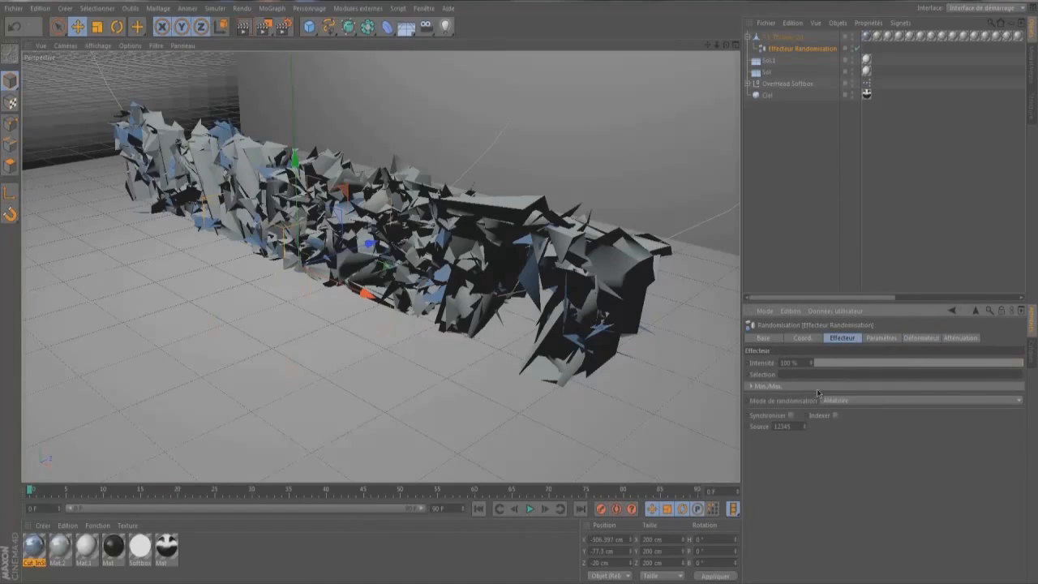
pyautogui.click(842, 401)
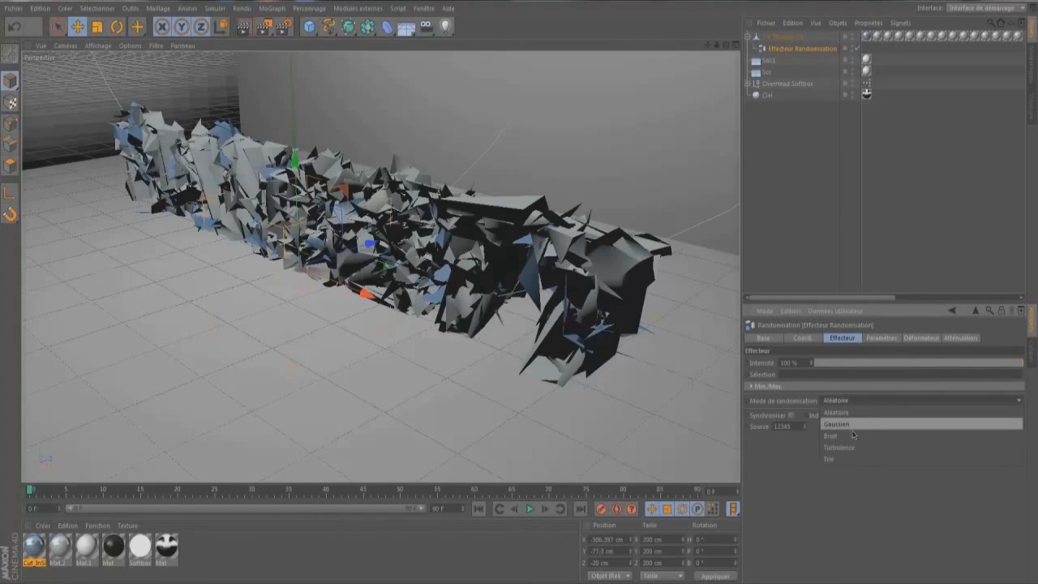
pyautogui.click(866, 432)
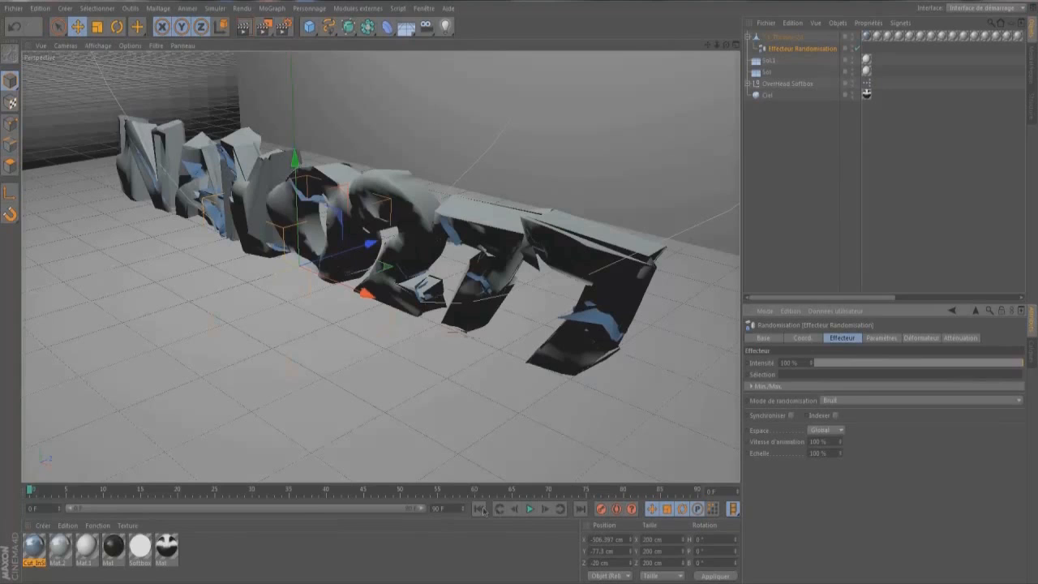
pyautogui.click(529, 508)
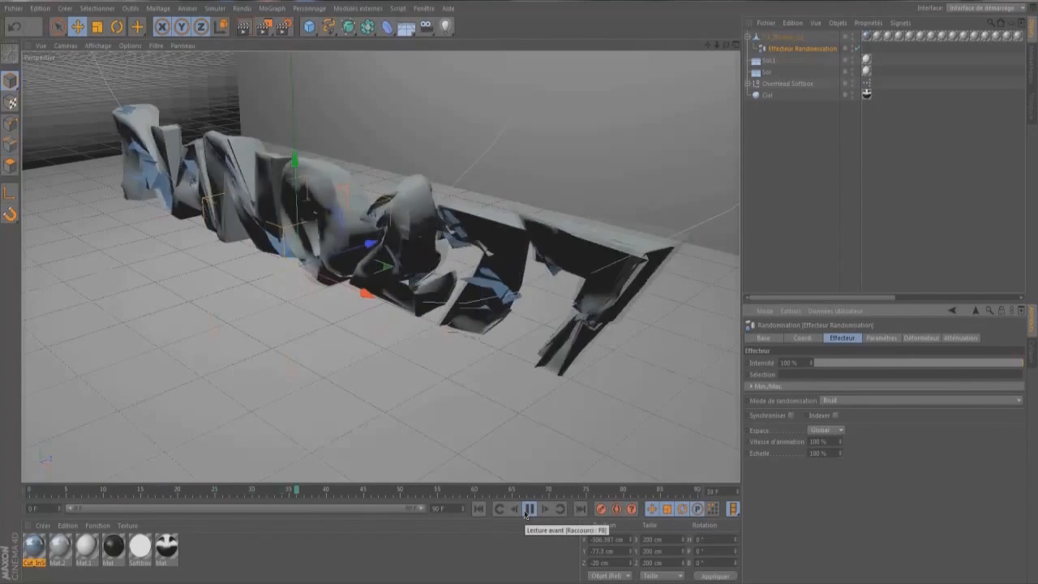
pyautogui.click(529, 509)
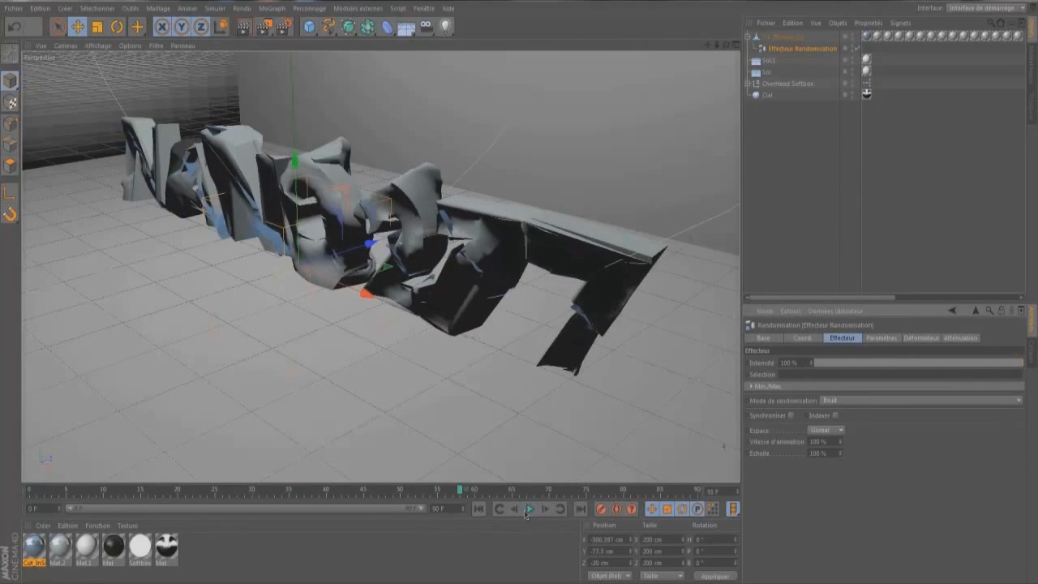
# - Set the noise animation speed (Vitesse d'animation) to 63 % and replay the animation from the start
pyautogui.click(821, 441)
pyautogui.write('63')
pyautogui.press('Return')
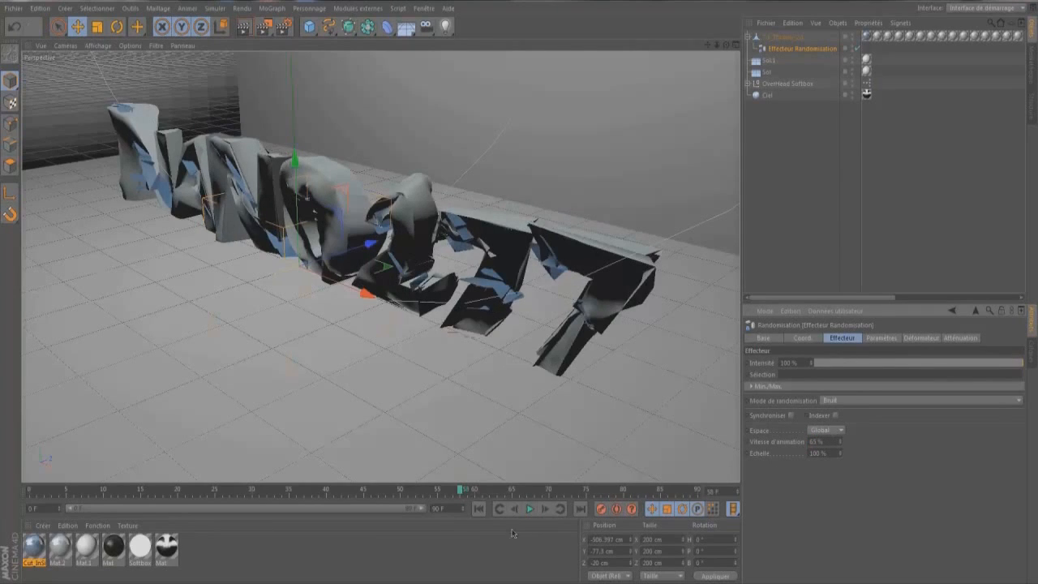
pyautogui.click(478, 508)
pyautogui.click(529, 508)
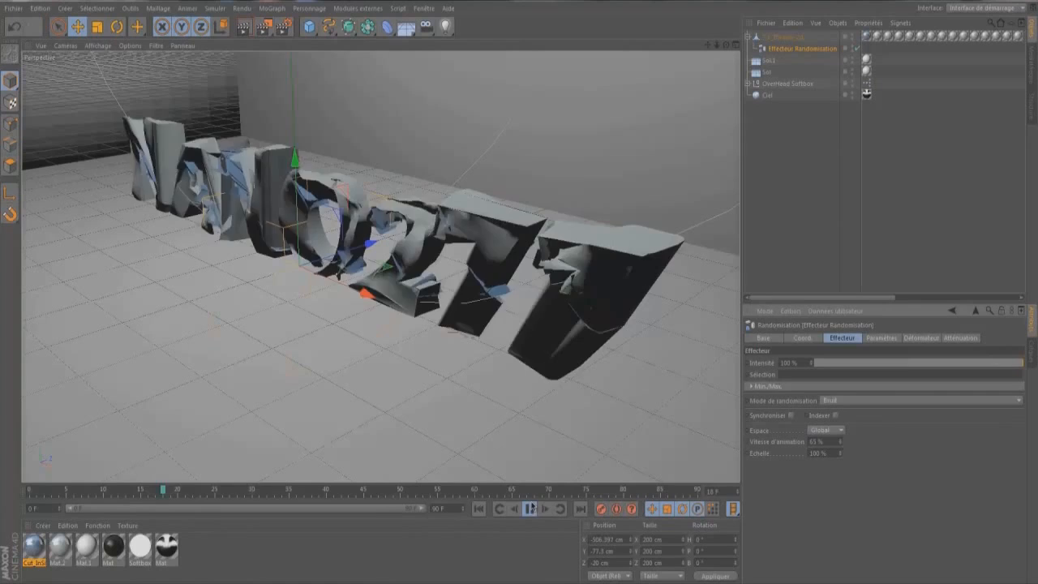
pyautogui.click(530, 509)
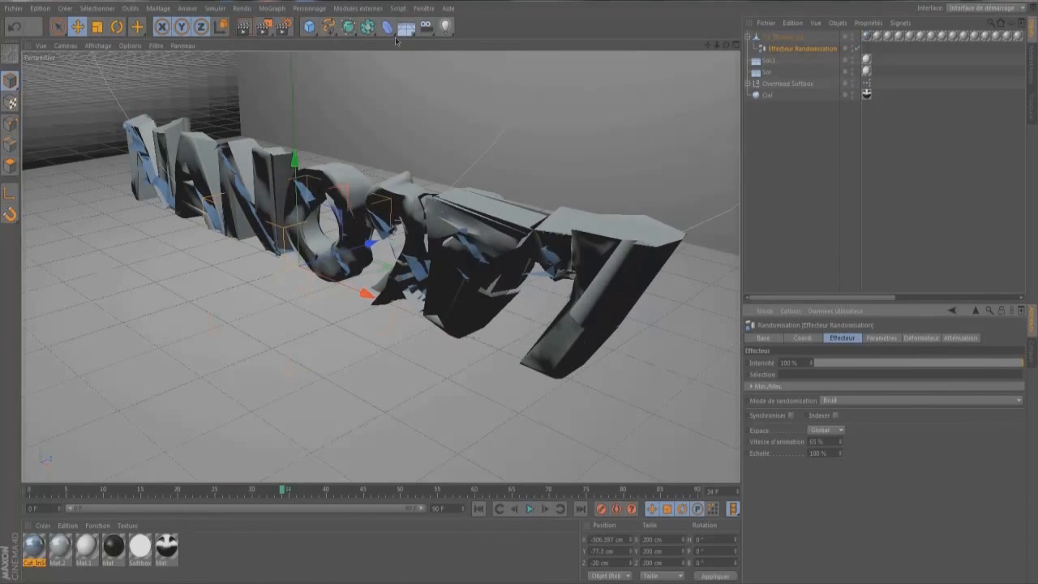
# - Test-render the perspective view and set Anti-Aliasing to Sans in the render settings
pyautogui.click(243, 26)
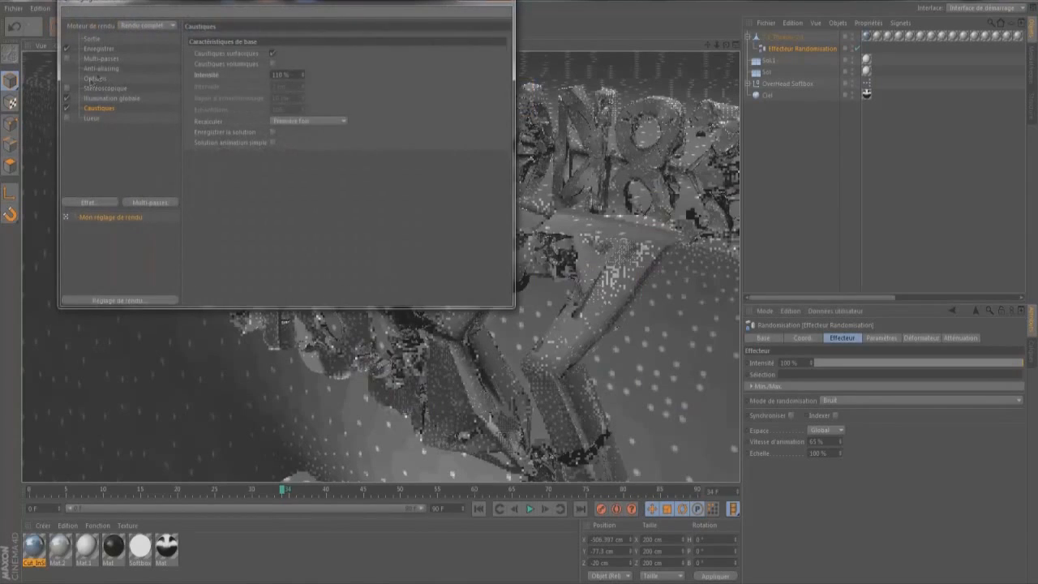
pyautogui.click(99, 70)
pyautogui.click(317, 39)
pyautogui.click(319, 50)
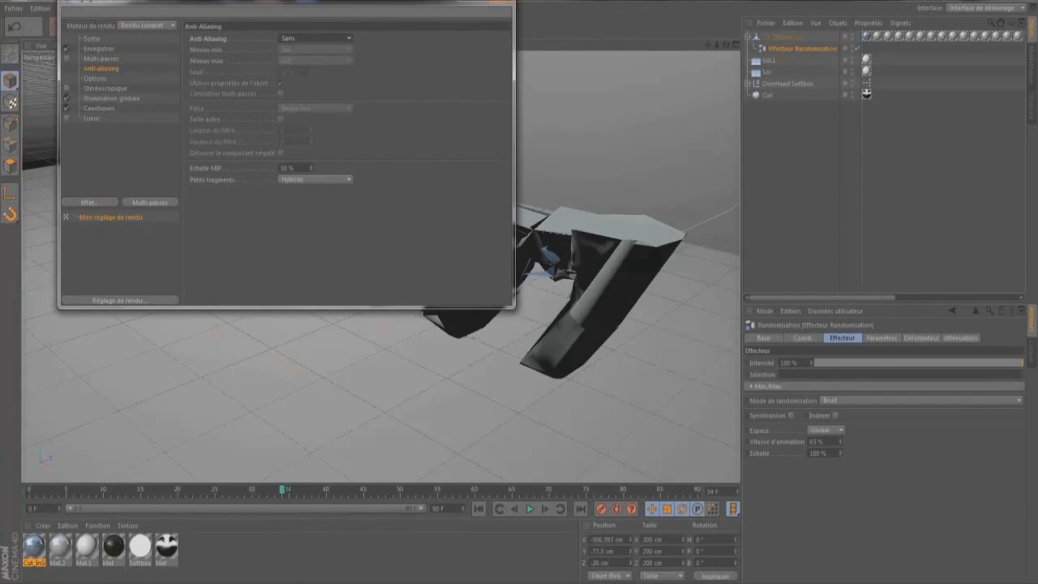
# - Close the render settings and test-render the perspective view of the shattered text
pyautogui.click(496, 3)
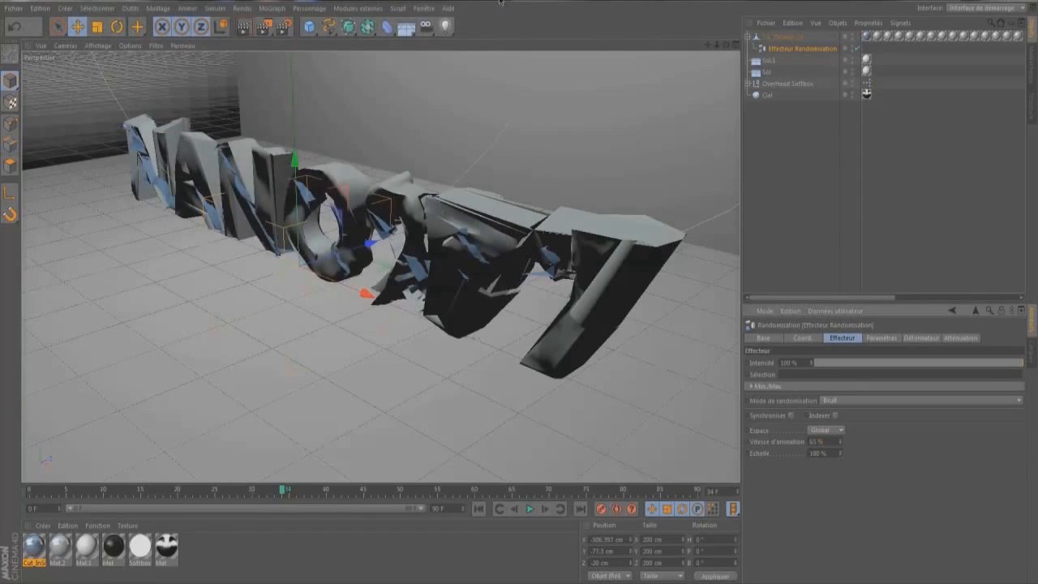
pyautogui.hotkey('ctrl', 'r')
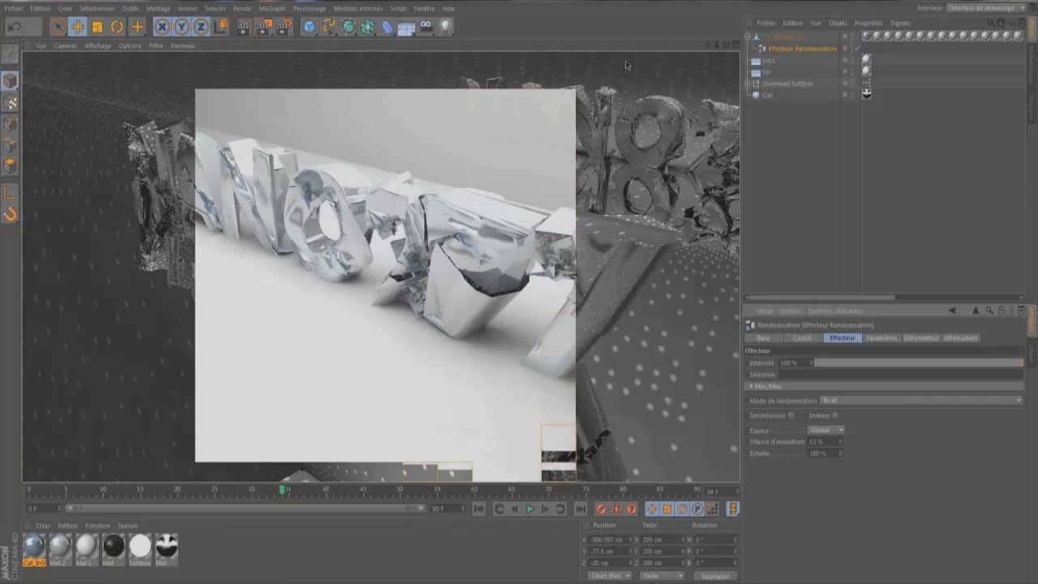
# - Set the Randomisation effector's position offsets to 122 cm in X, 22 cm in Y and 68 cm in Z
pyautogui.click(787, 50)
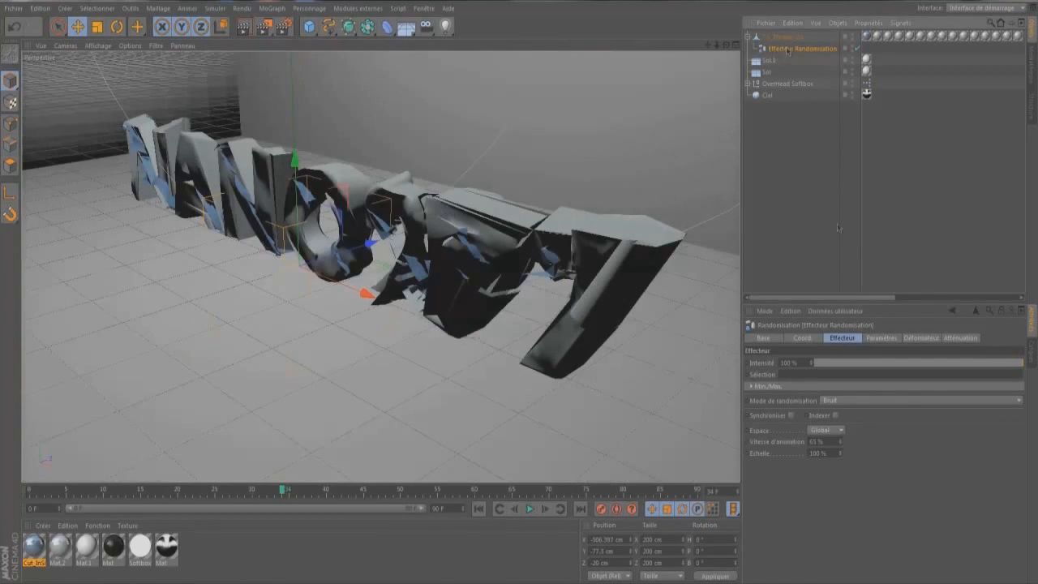
pyautogui.click(882, 339)
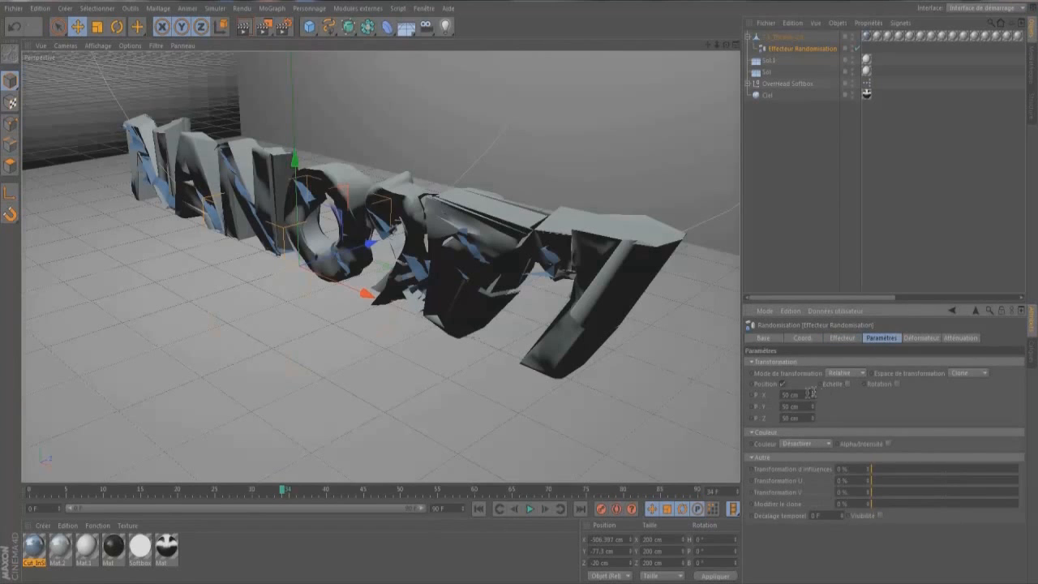
pyautogui.moveTo(812, 397); pyautogui.dragTo(812, 306)
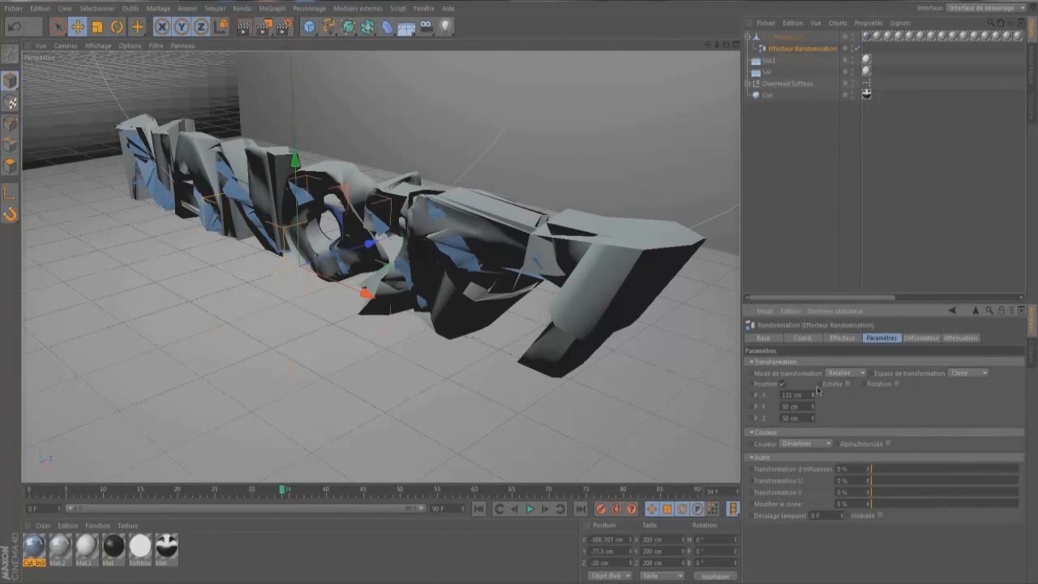
pyautogui.moveTo(813, 395); pyautogui.dragTo(813, 425)
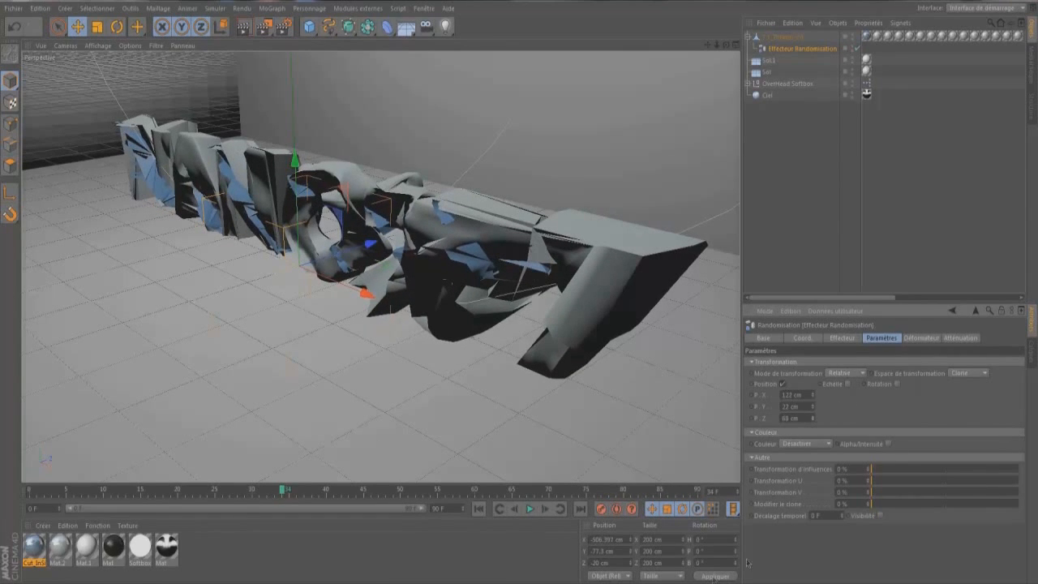
# - Enable rotation on the Randomisation effector and set H to 88°, P to -25° and B to 192°
pyautogui.click(897, 384)
pyautogui.moveTo(929, 395); pyautogui.dragTo(929, 381)
pyautogui.click(900, 407)
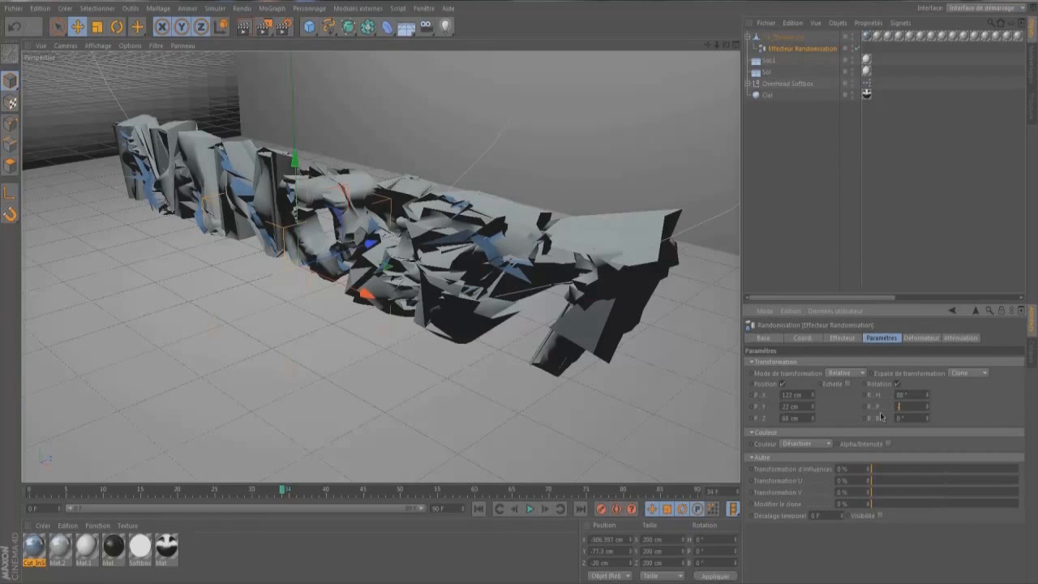
pyautogui.write('-25')
pyautogui.press('Return')
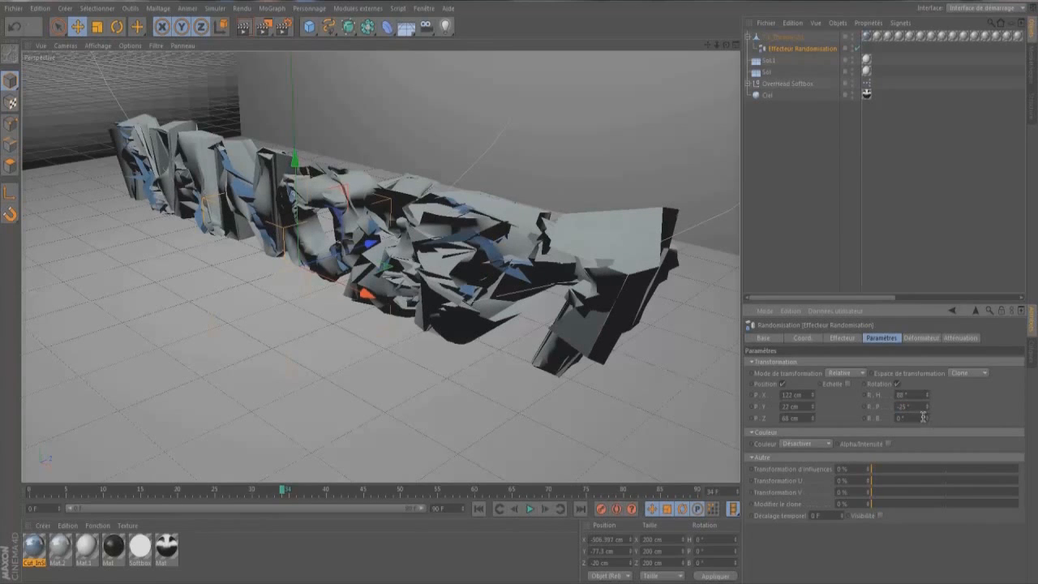
pyautogui.moveTo(929, 421); pyautogui.dragTo(929, 419)
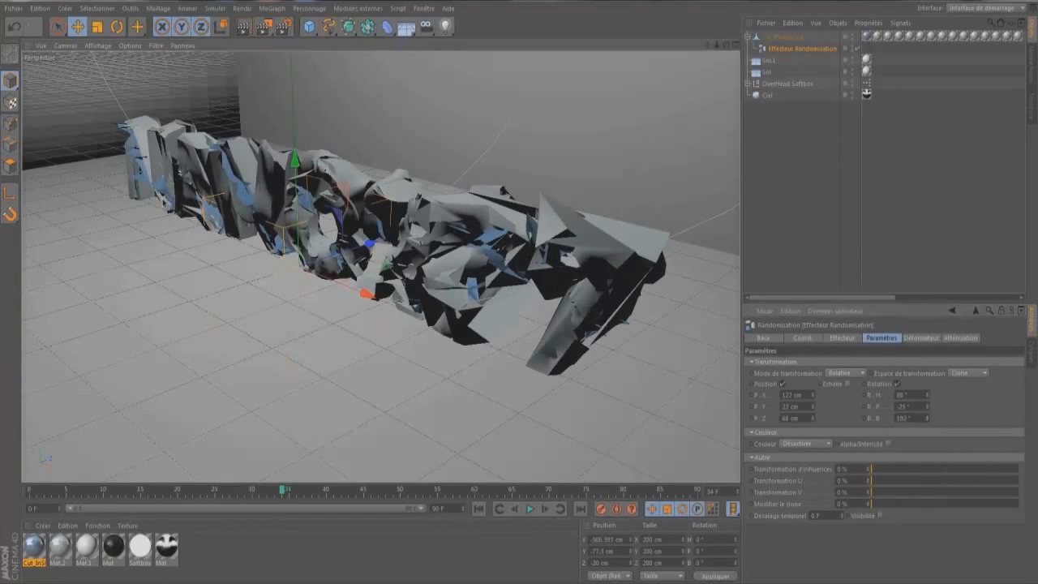
# - Extend the animation to 150 frames and display the full frame range in the timeline
pyautogui.scroll(2, 178, 190)
pyautogui.scroll(-2, 305, 211)
pyautogui.moveTo(727, 44); pyautogui.dragTo(521, 297)
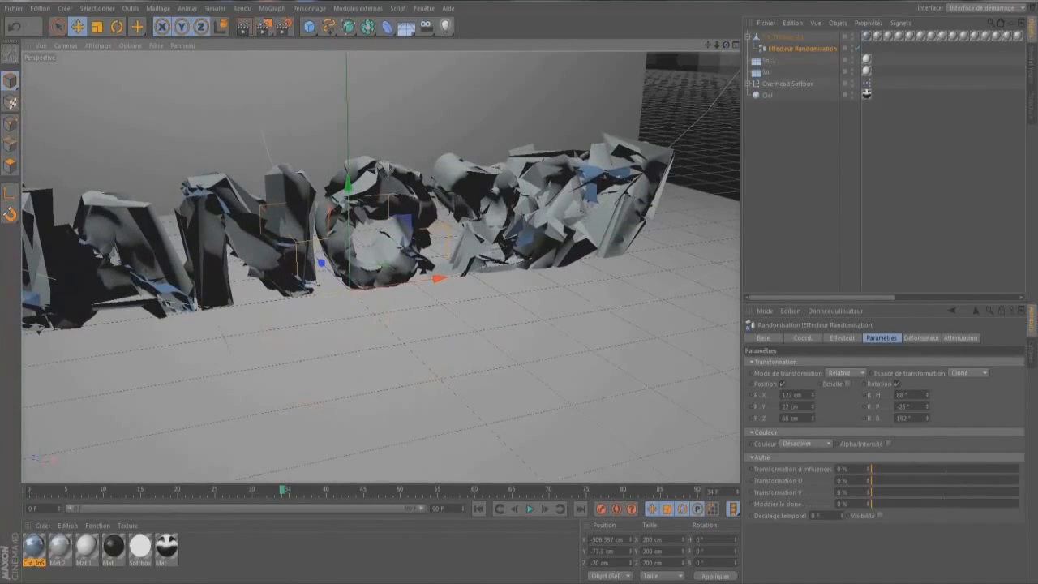
pyautogui.keyDown('alt'); pyautogui.moveTo(691, 303); pyautogui.dragTo(347, 235); pyautogui.keyUp('alt')
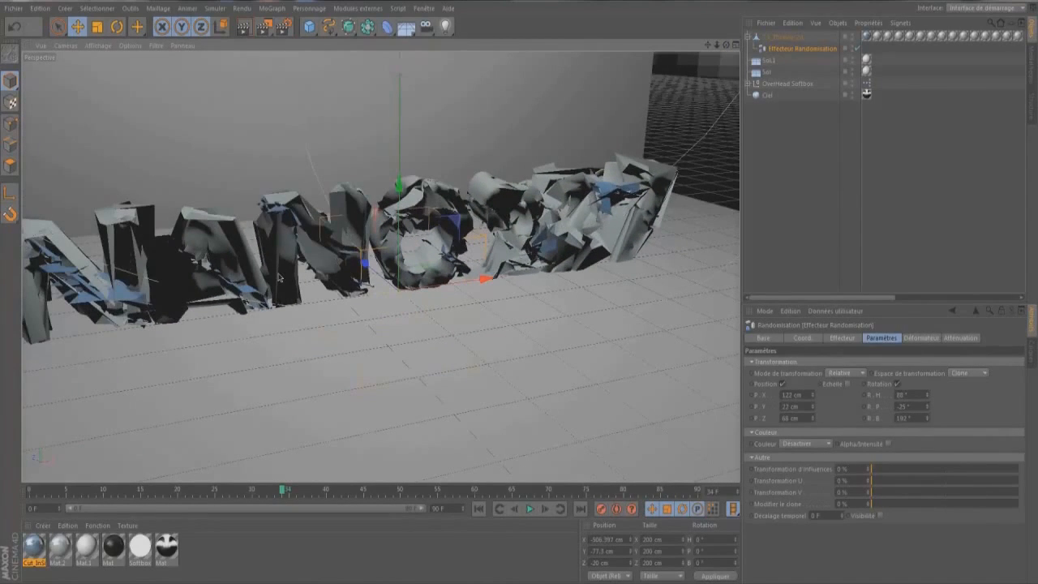
pyautogui.keyDown('alt'); pyautogui.moveTo(354, 332); pyautogui.dragTo(296, 326); pyautogui.keyUp('alt')
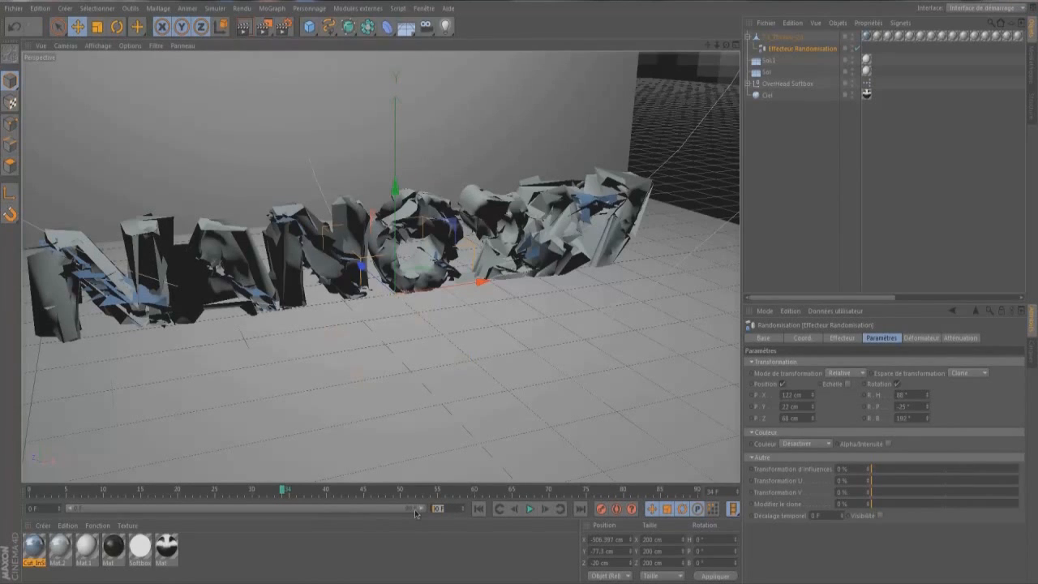
pyautogui.write('150')
pyautogui.press('Return')
pyautogui.moveTo(283, 511); pyautogui.dragTo(451, 511)
# - Record keyframes at frame 0 for the effector's X, Y, Z position and H, P, B rotation values
pyautogui.moveTo(182, 490); pyautogui.dragTo(29, 490)
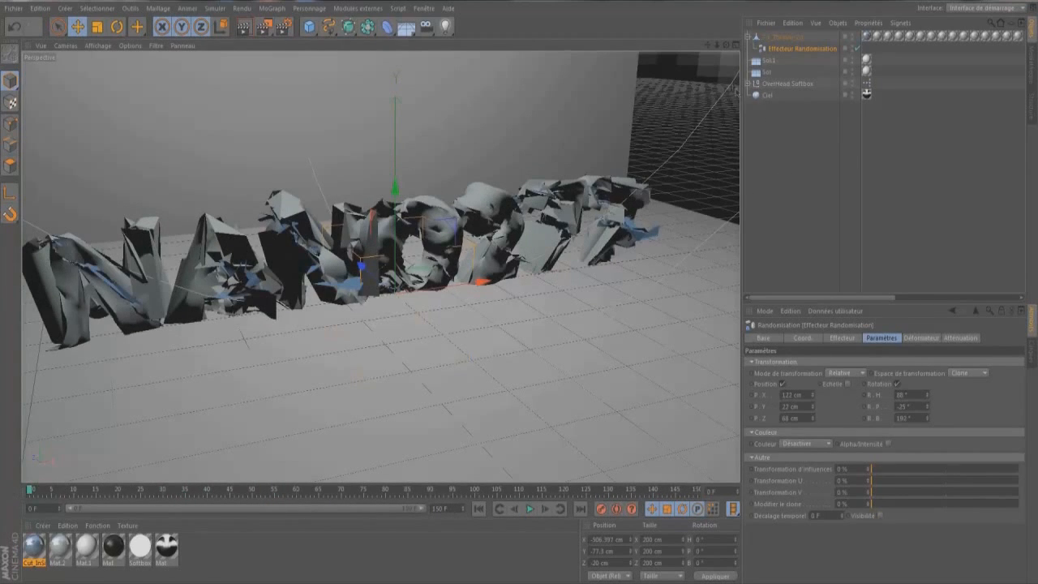
pyautogui.keyDown('ctrl'); pyautogui.click(752, 396); pyautogui.keyUp('ctrl')
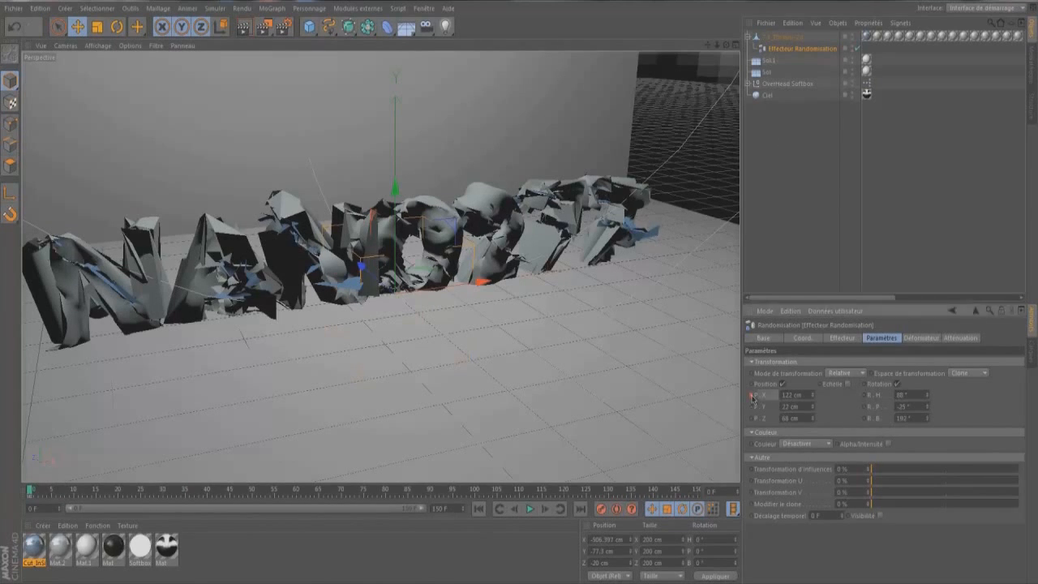
pyautogui.keyDown('ctrl'); pyautogui.click(752, 407); pyautogui.keyUp('ctrl')
pyautogui.keyDown('ctrl'); pyautogui.click(751, 419); pyautogui.keyUp('ctrl')
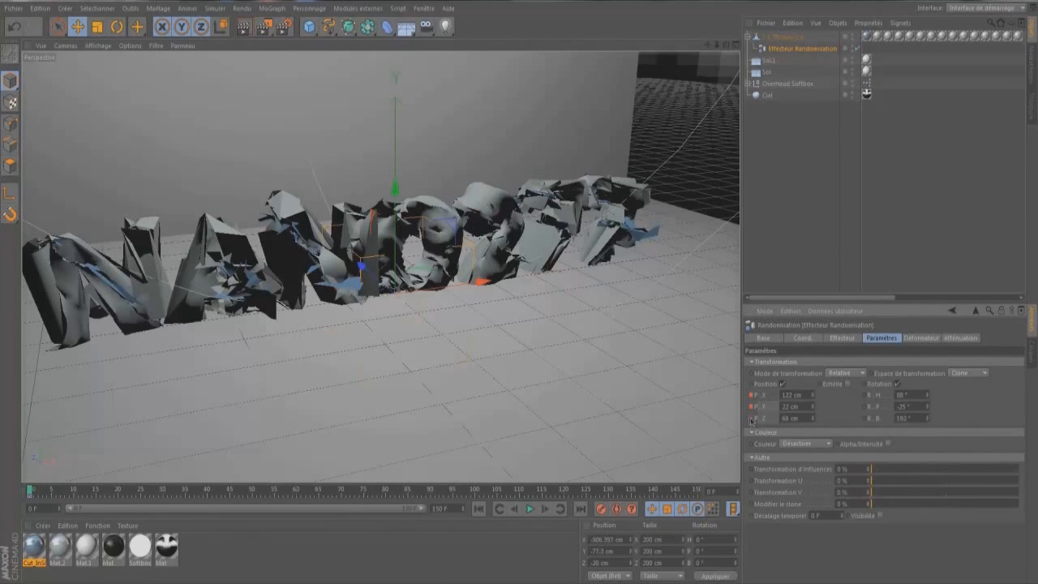
pyautogui.keyDown('ctrl'); pyautogui.click(864, 418); pyautogui.keyUp('ctrl')
pyautogui.keyDown('ctrl'); pyautogui.click(865, 406); pyautogui.keyUp('ctrl')
pyautogui.keyDown('ctrl'); pyautogui.click(865, 395); pyautogui.keyUp('ctrl')
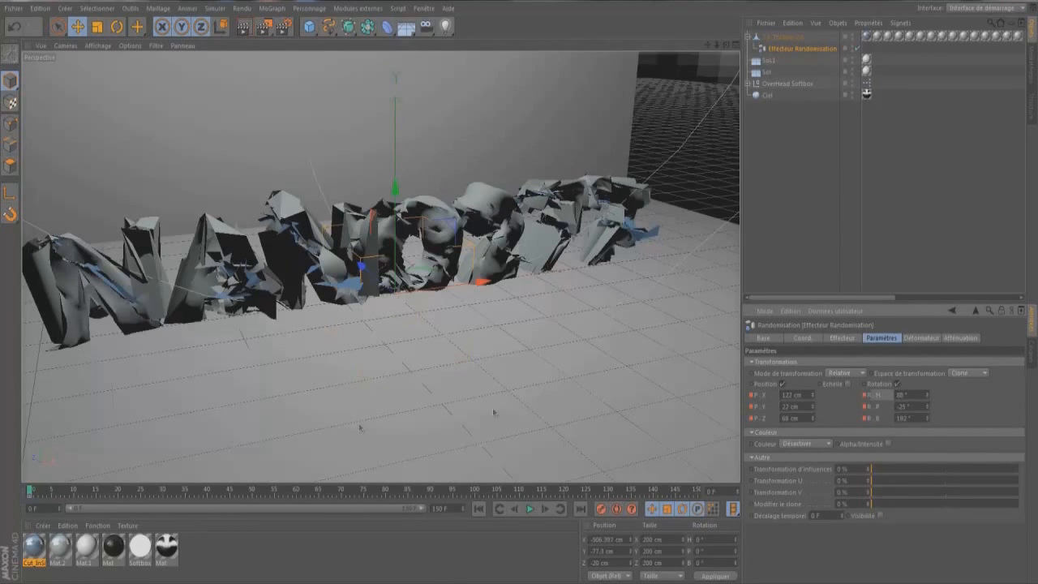
# - At frame 70, set the effector's H, P and B rotation values to 0°
pyautogui.moveTo(48, 490); pyautogui.dragTo(342, 503)
pyautogui.doubleClick(914, 392)
pyautogui.write('0')
pyautogui.doubleClick(914, 407)
pyautogui.write('0')
pyautogui.press('Return')
pyautogui.doubleClick(920, 416)
pyautogui.write('0')
pyautogui.press('Return')
# - Set the effector's X, Y and Z position offsets to 0 cm at frame 70
pyautogui.doubleClick(807, 395)
pyautogui.write('0')
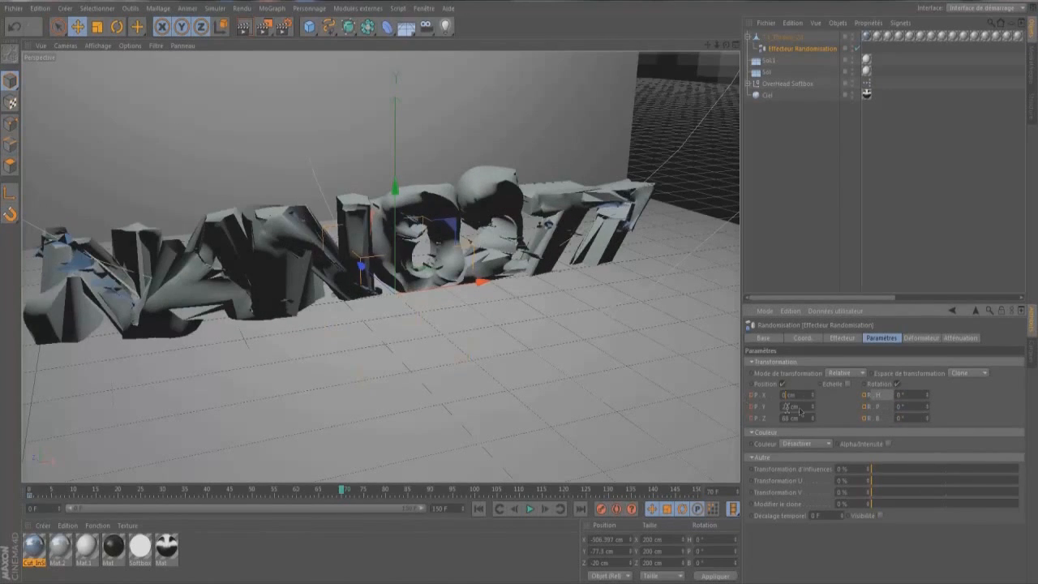
pyautogui.press('Return')
pyautogui.doubleClick(804, 405)
pyautogui.write('0')
pyautogui.press('Return')
pyautogui.doubleClick(805, 418)
pyautogui.write('0')
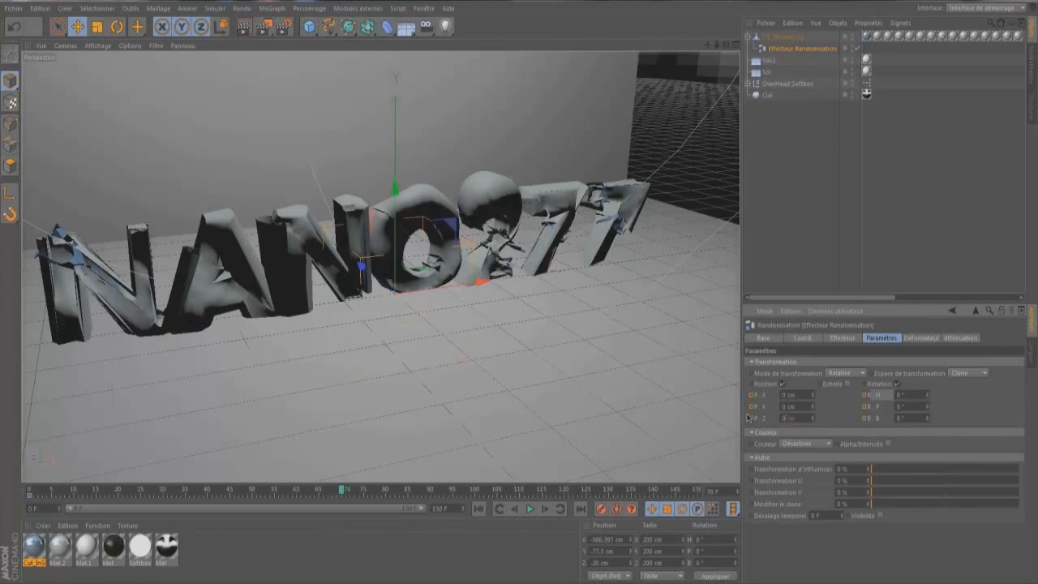
pyautogui.press('Return')
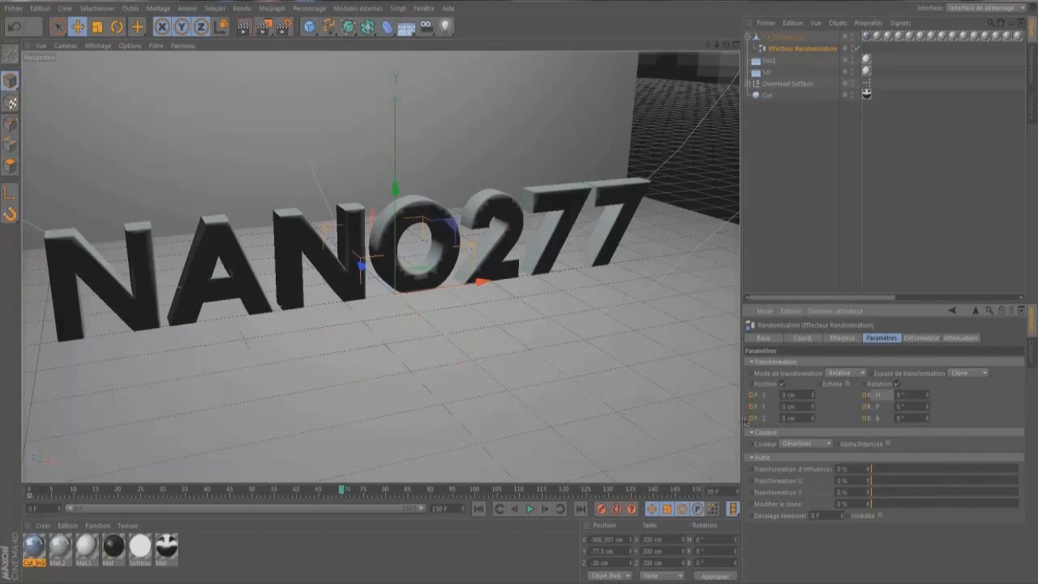
# - Record keyframes at frame 70 for the effector's zeroed position and rotation values
pyautogui.keyDown('ctrl'); pyautogui.click(751, 417); pyautogui.keyUp('ctrl')
pyautogui.keyDown('ctrl'); pyautogui.click(751, 395); pyautogui.keyUp('ctrl')
pyautogui.keyDown('ctrl'); pyautogui.click(864, 419); pyautogui.keyUp('ctrl')
pyautogui.keyDown('ctrl'); pyautogui.click(864, 406); pyautogui.keyUp('ctrl')
pyautogui.keyDown('ctrl'); pyautogui.click(864, 395); pyautogui.keyUp('ctrl')
# - Play the animation from the start to check how the fragments assemble into the text
pyautogui.click(479, 509)
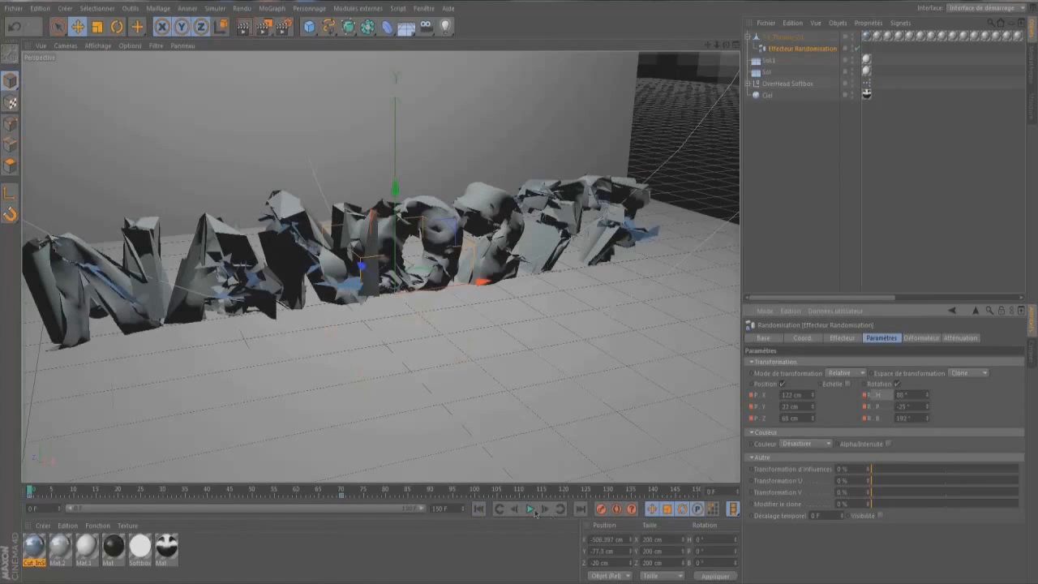
pyautogui.click(529, 509)
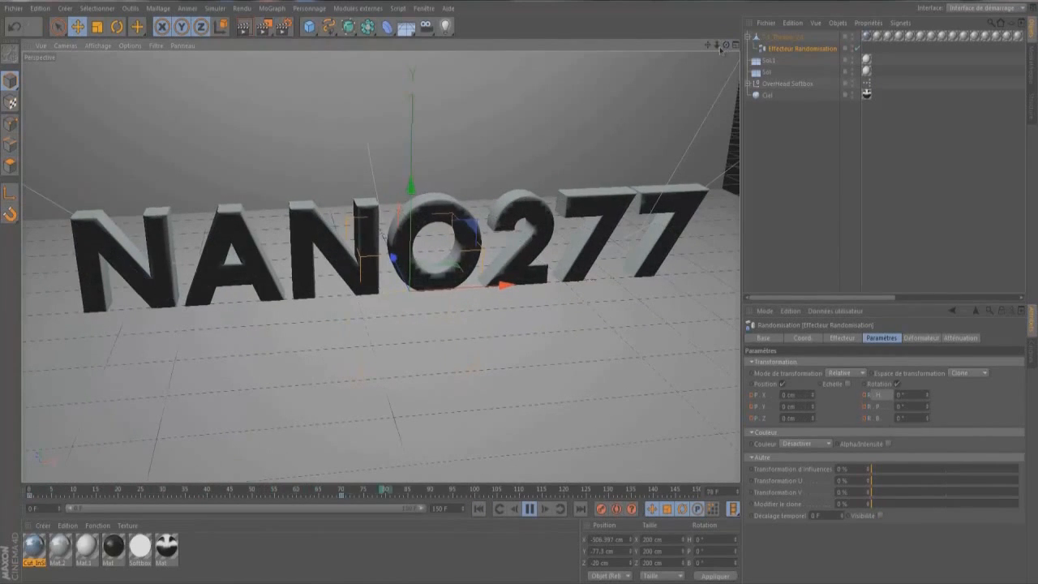
pyautogui.click(529, 508)
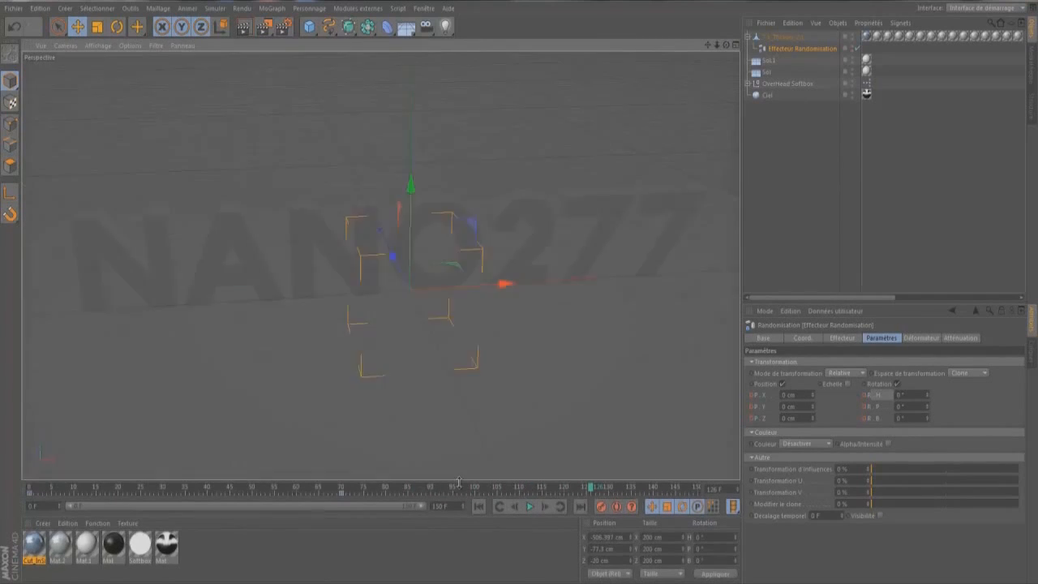
# - Test-render the assembled text at frame 74 and return the playhead to frame 23
pyautogui.moveTo(459, 483); pyautogui.dragTo(359, 489)
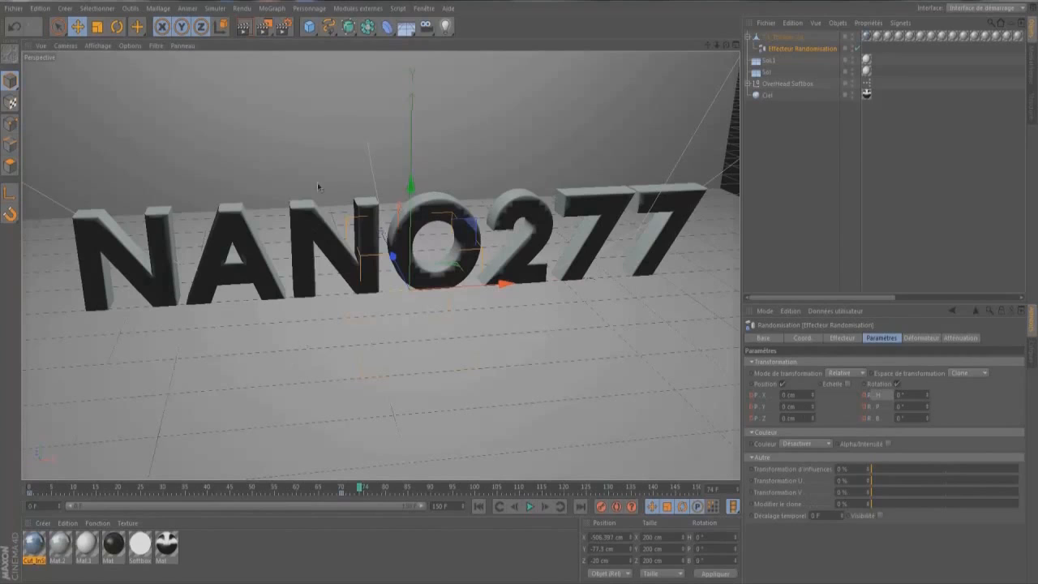
pyautogui.click(240, 32)
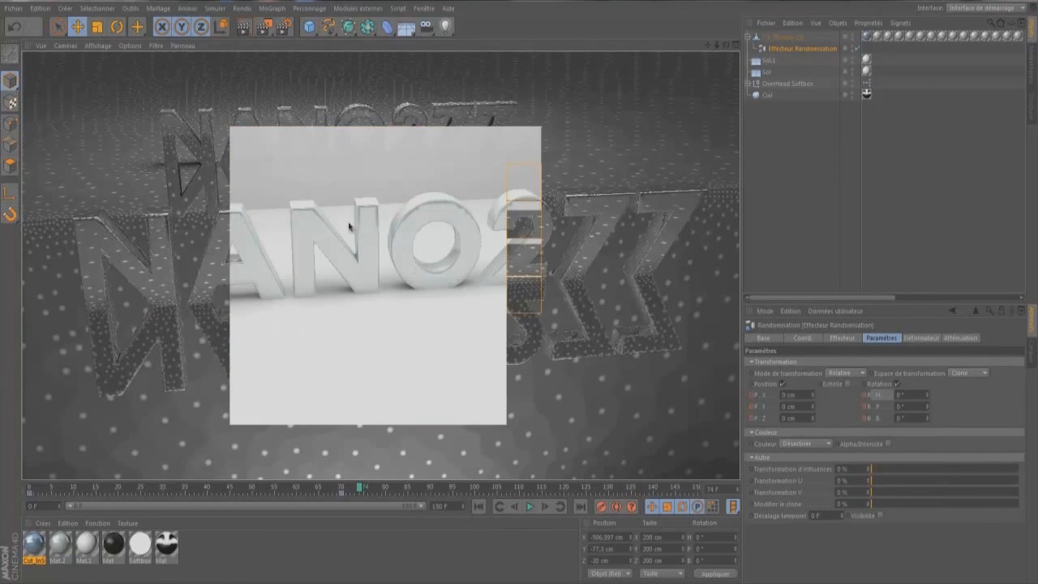
pyautogui.click(354, 489)
pyautogui.moveTo(354, 489)
pyautogui.mouseDown()
pyautogui.moveTo(87, 487)
pyautogui.moveTo(161, 487)
pyautogui.moveTo(134, 501)
pyautogui.mouseUp()
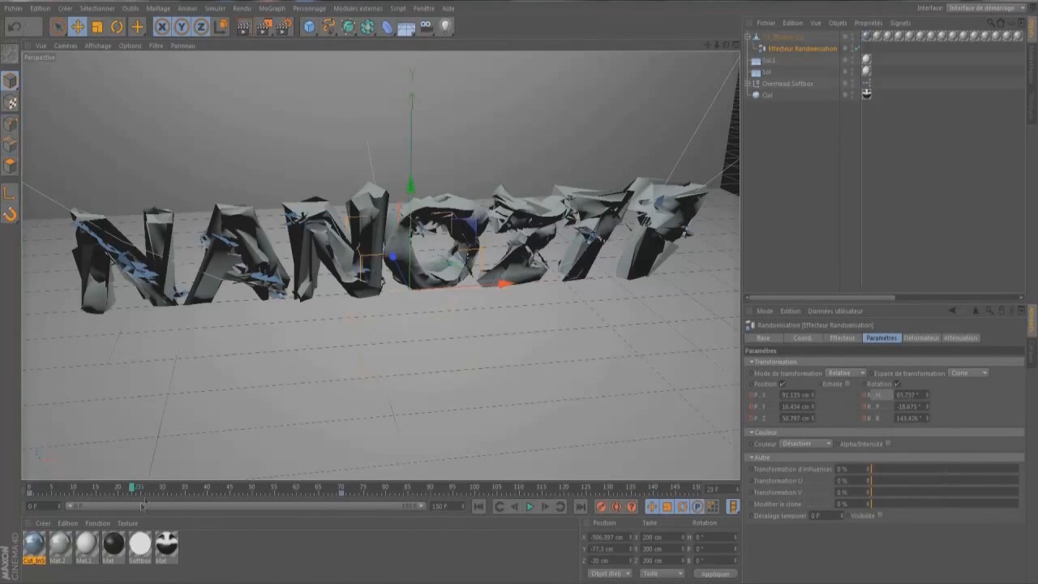
# - Add an Explosion deformer and make it a child of the text object, above the Randomisation effector
pyautogui.click(387, 27)
pyautogui.click(535, 85)
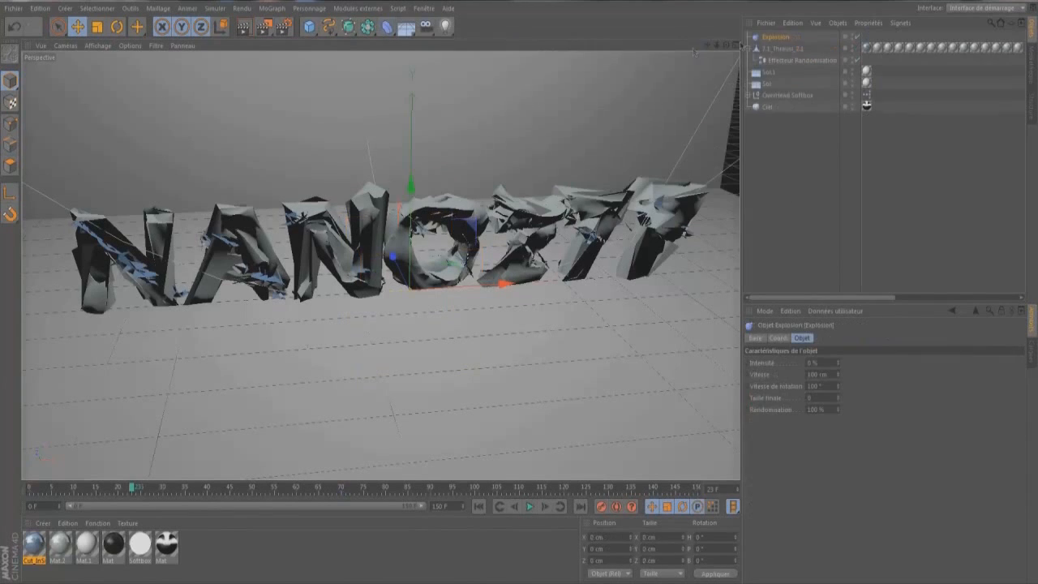
pyautogui.moveTo(781, 38)
pyautogui.mouseDown()
pyautogui.moveTo(783, 69)
pyautogui.moveTo(793, 46)
pyautogui.mouseUp()
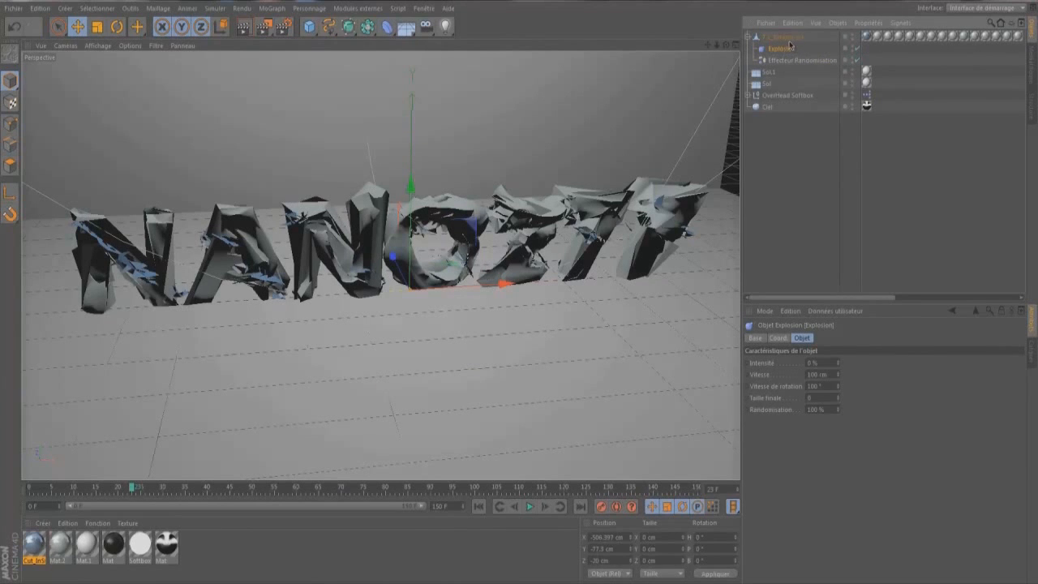
# - Rename the text polygon object as Texte
pyautogui.click(787, 37)
pyautogui.press('BackSpace')
pyautogui.write('Texte')
pyautogui.press('Return')
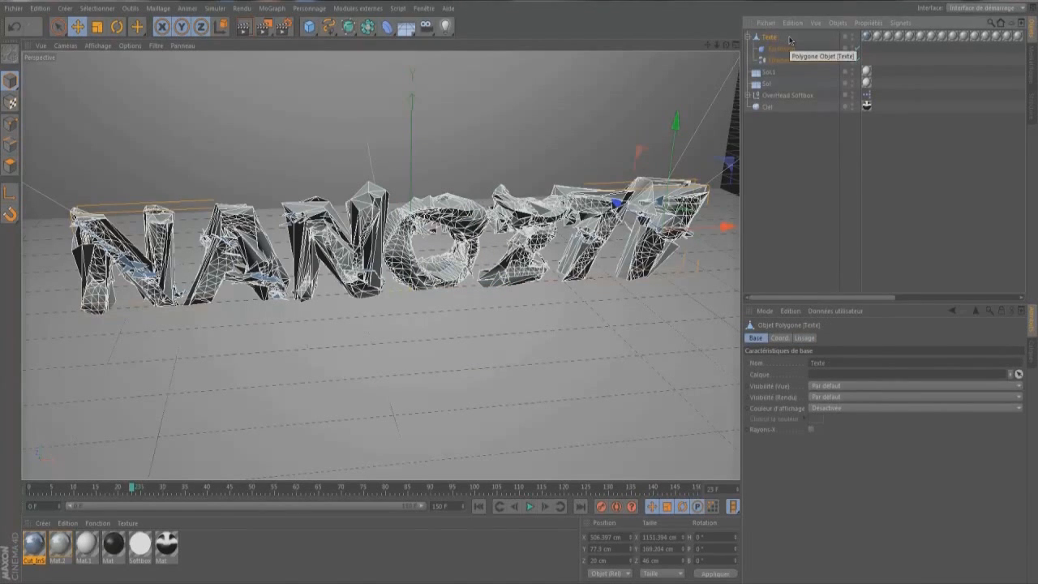
# - At frame 0, set the Explosion deformer's intensity to 46 % and record a keyframe for it
pyautogui.click(781, 49)
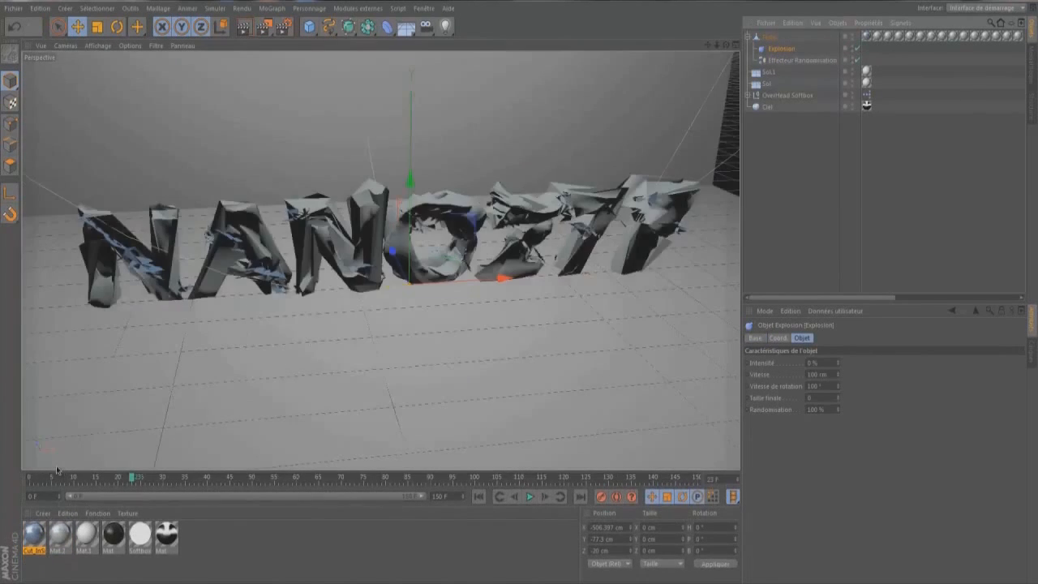
pyautogui.moveTo(47, 478); pyautogui.dragTo(30, 479)
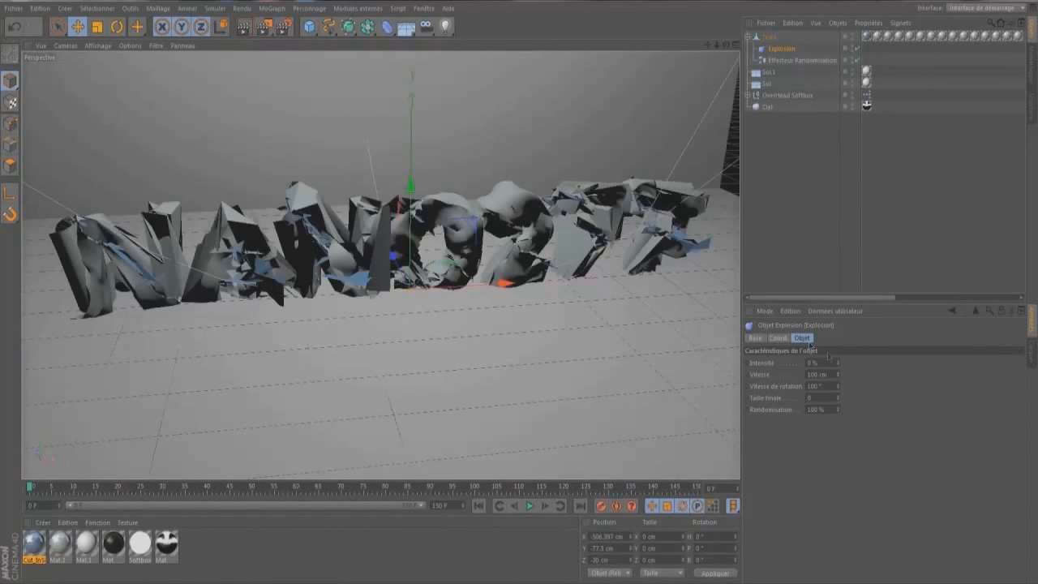
pyautogui.moveTo(839, 363); pyautogui.dragTo(837, 364)
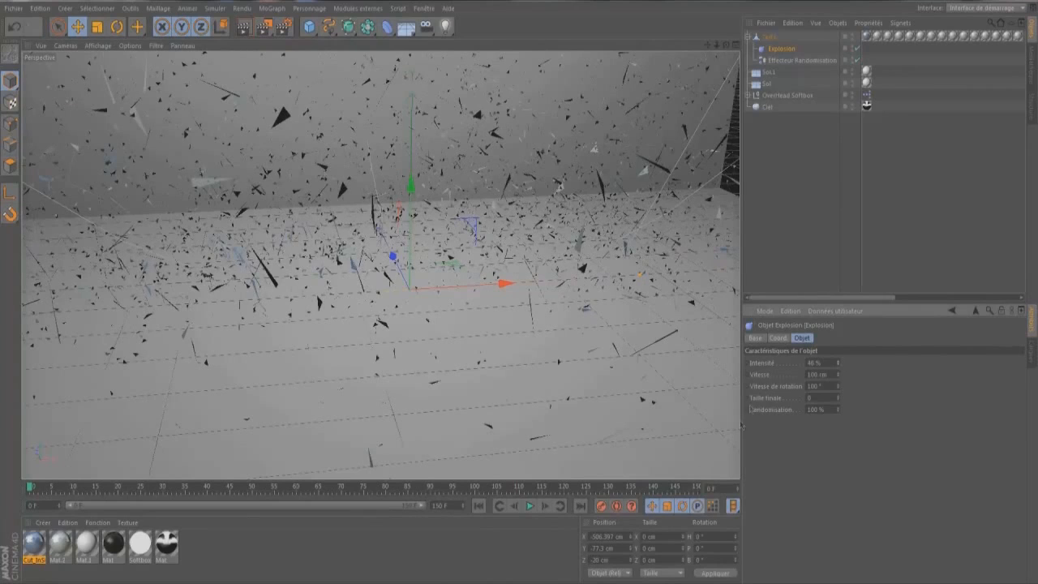
pyautogui.keyDown('ctrl'); pyautogui.click(746, 363); pyautogui.keyUp('ctrl')
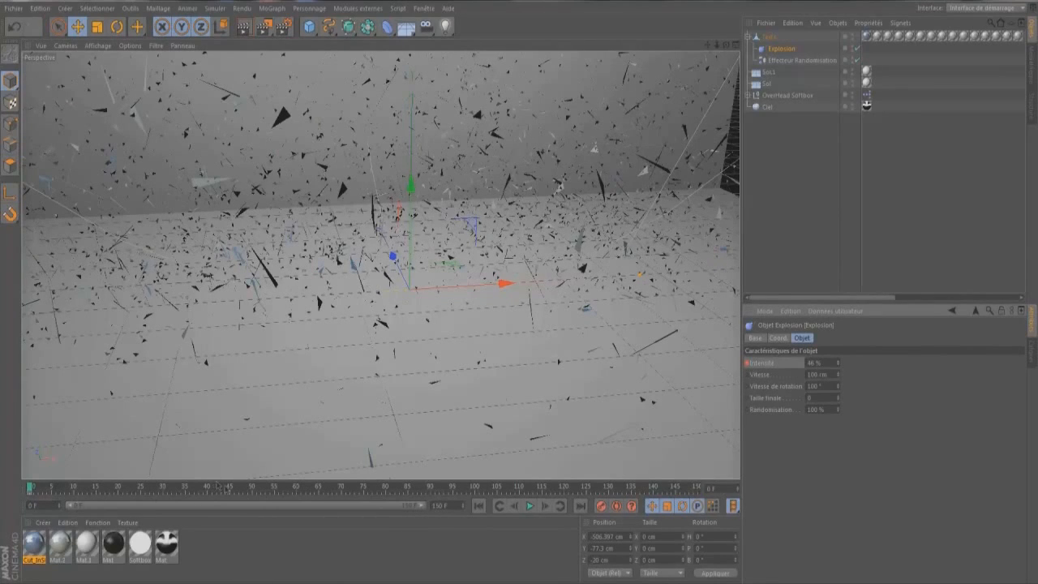
# - Move to frame 20 and set the Explosion deformer's intensity to 0 %
pyautogui.moveTo(252, 489); pyautogui.dragTo(120, 489)
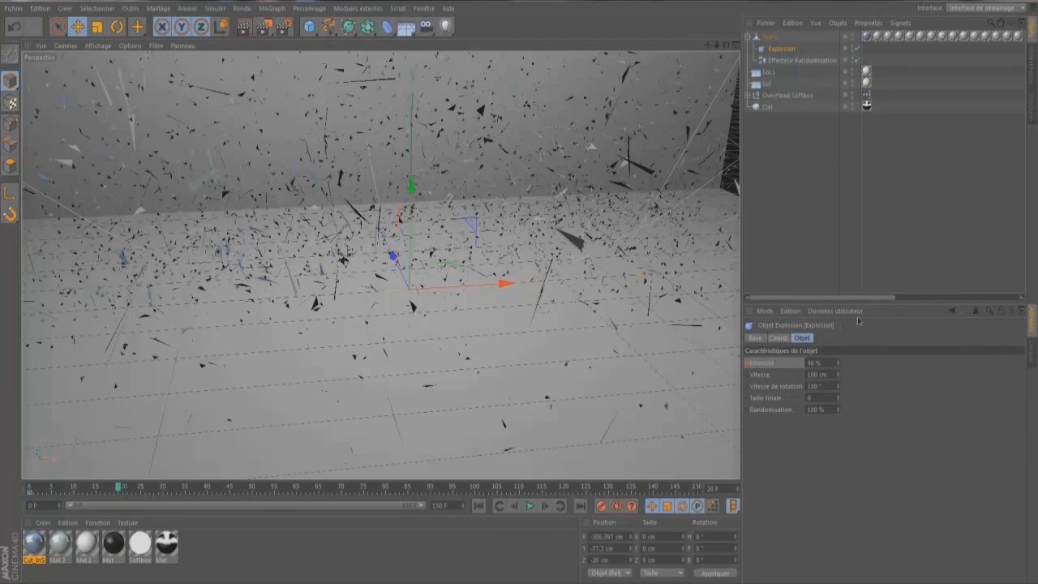
pyautogui.click(814, 362)
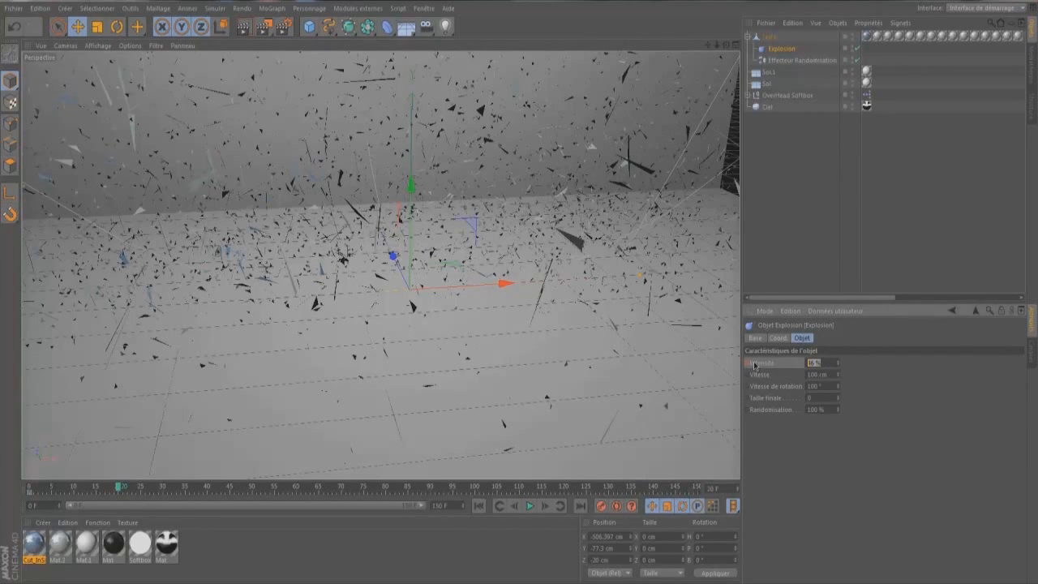
pyautogui.write('0')
pyautogui.press('Return')
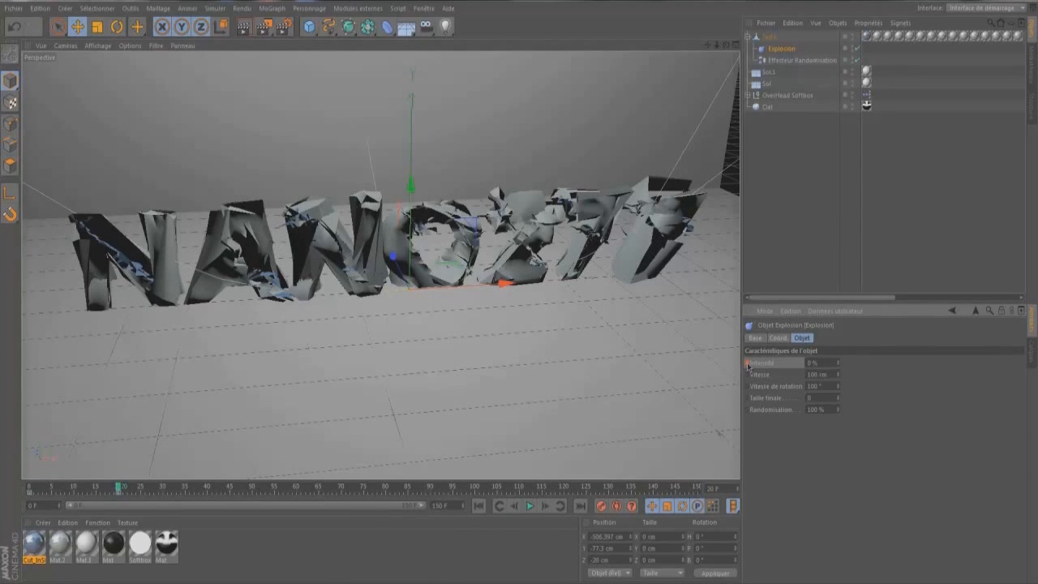
# - Play the animation from the first frame to check how the text fragments assemble
pyautogui.click(479, 505)
pyautogui.click(529, 506)
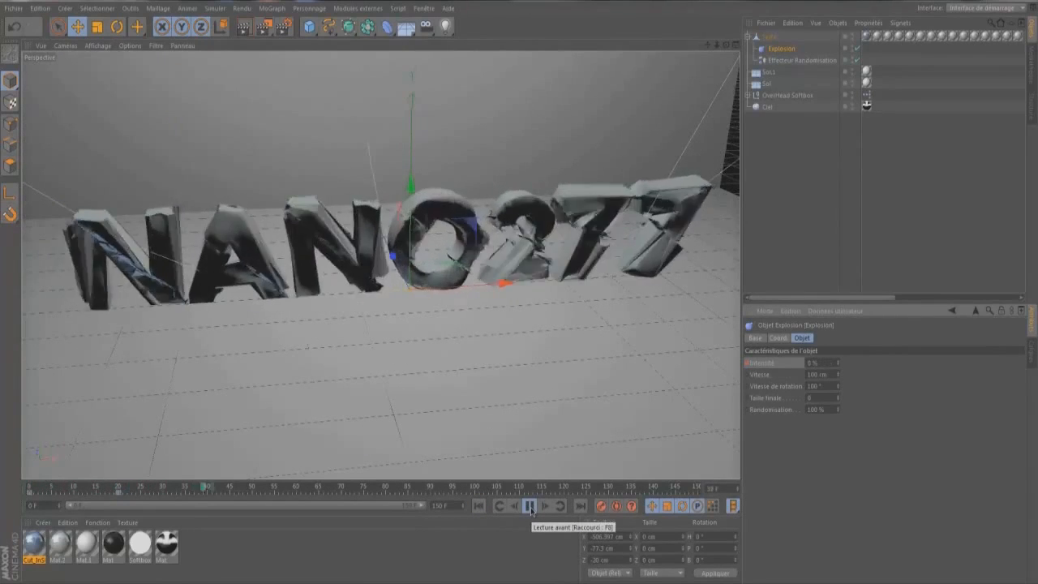
pyautogui.click(530, 506)
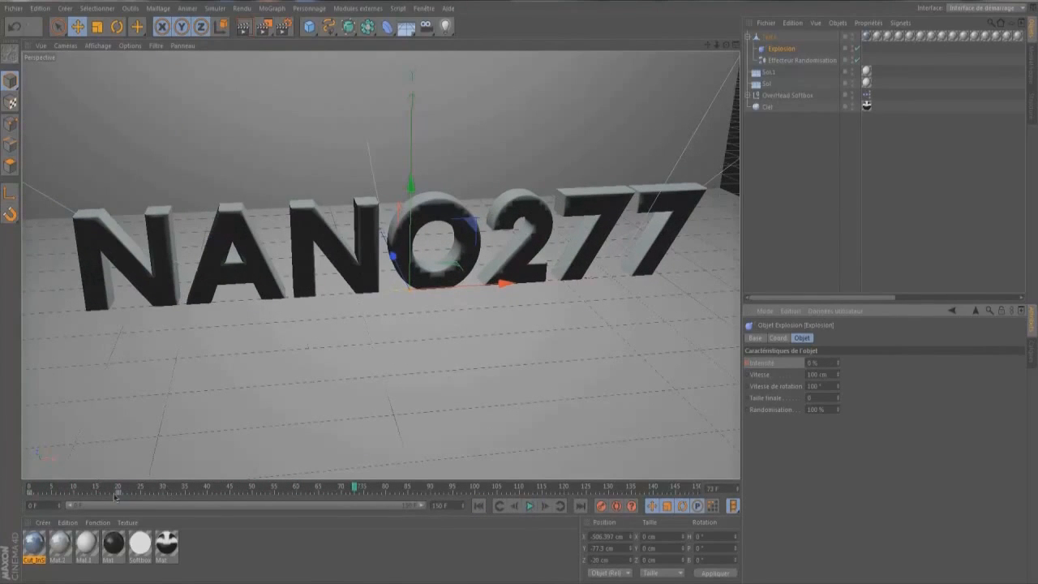
# - Move the Explosion deformer's closing keyframe to frame 15 and replay the animation from the start
pyautogui.click(478, 506)
pyautogui.click(529, 506)
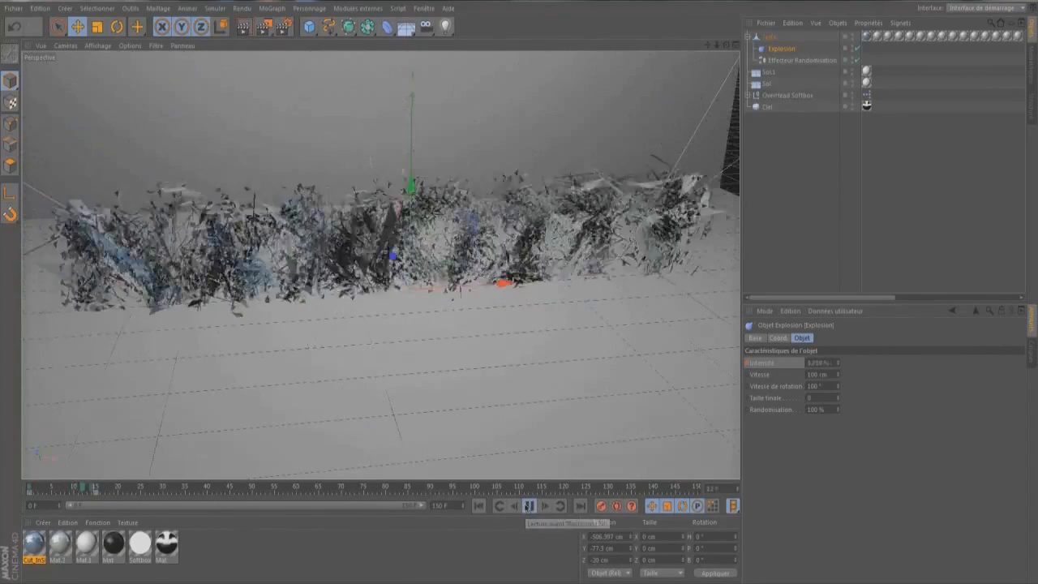
pyautogui.click(528, 506)
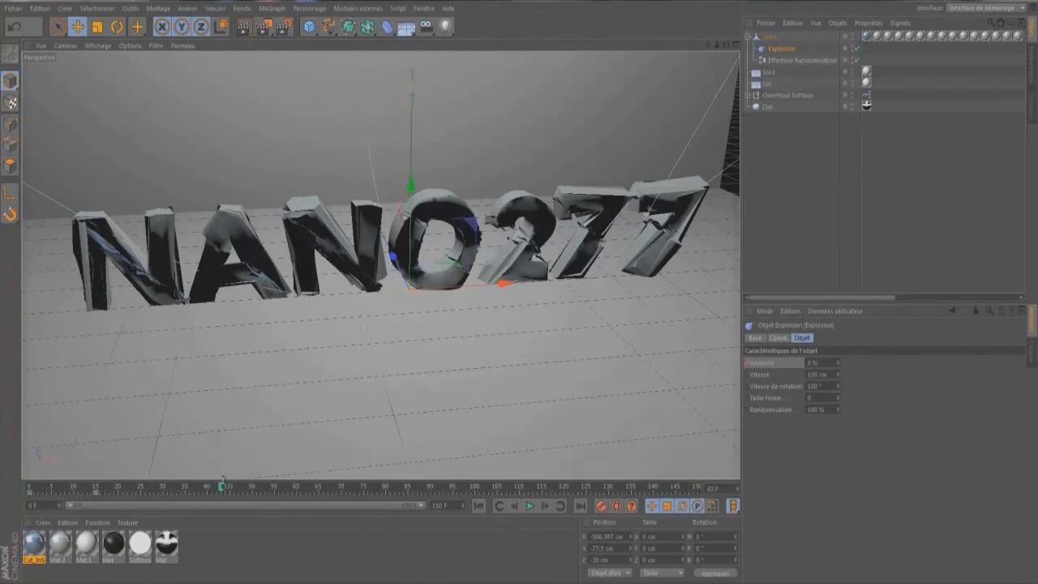
# - At frame 0, rotate the Texte object to a heading (H) of 180° and record a keyframe for it
pyautogui.moveTo(217, 487); pyautogui.dragTo(2, 498)
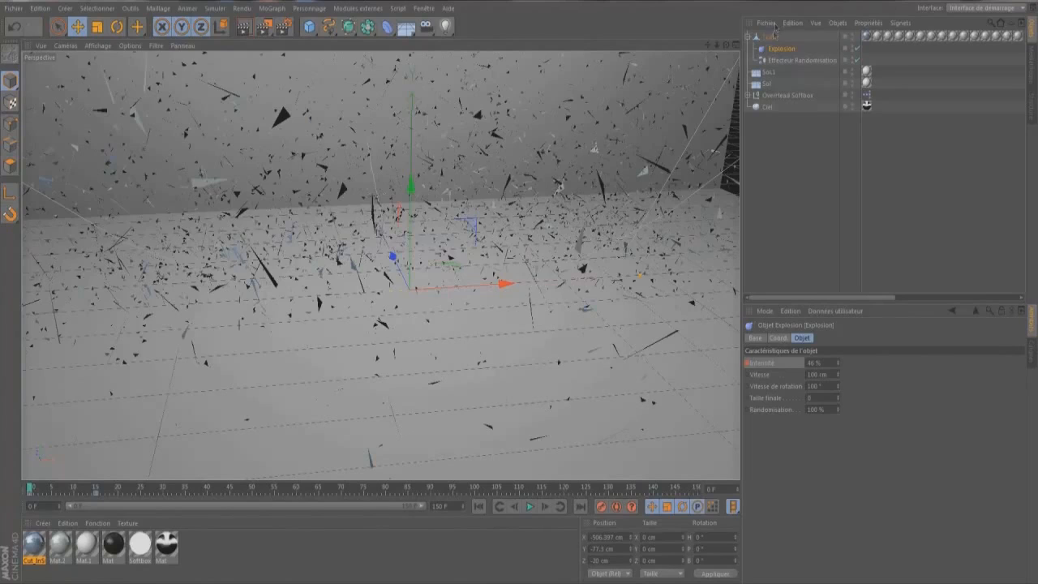
pyautogui.click(762, 40)
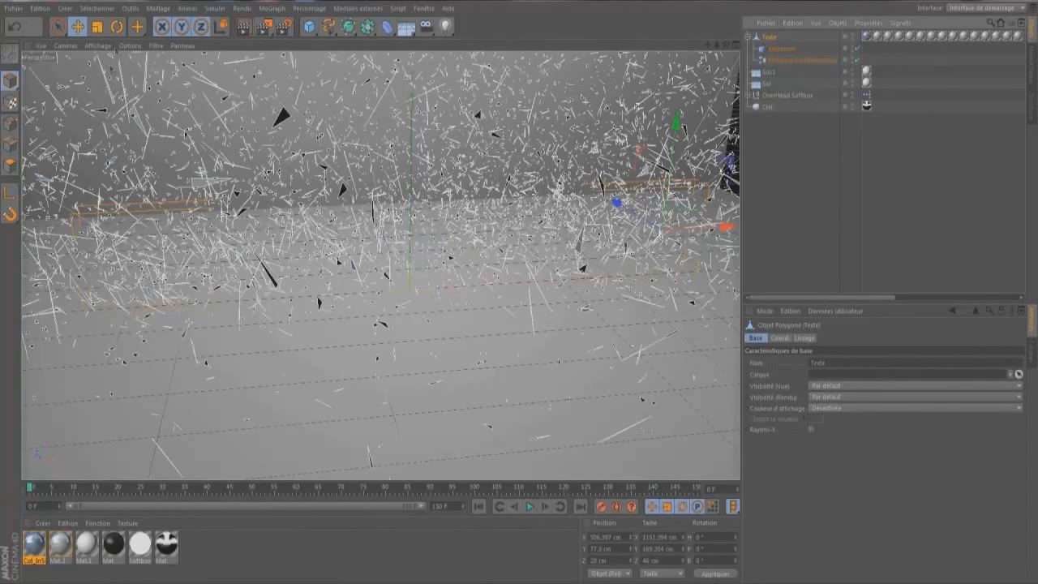
pyautogui.click(118, 27)
pyautogui.moveTo(649, 243); pyautogui.dragTo(514, 297)
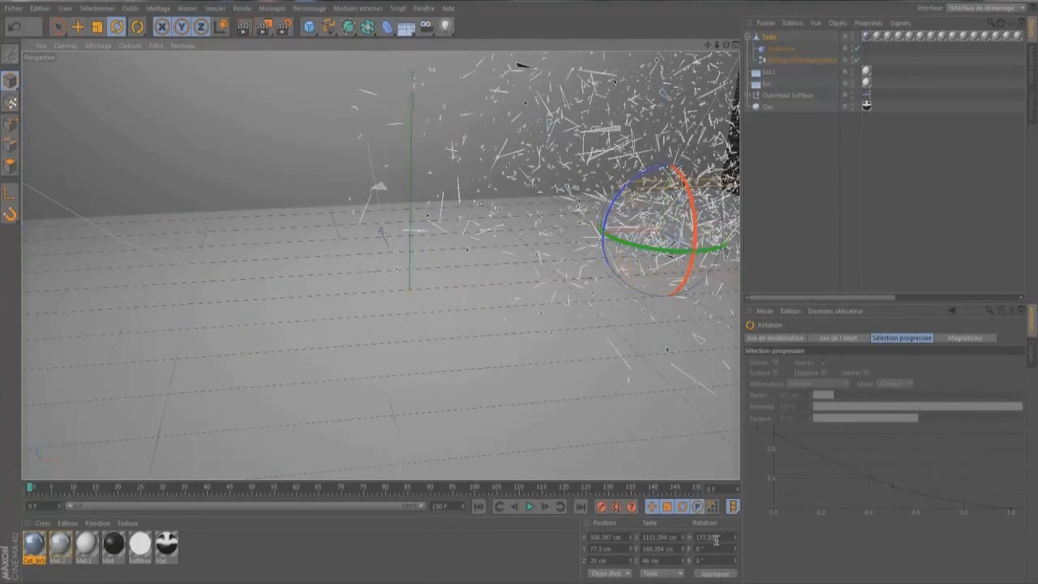
pyautogui.moveTo(721, 538); pyautogui.dragTo(602, 570)
pyautogui.write('1870')
pyautogui.press('Return')
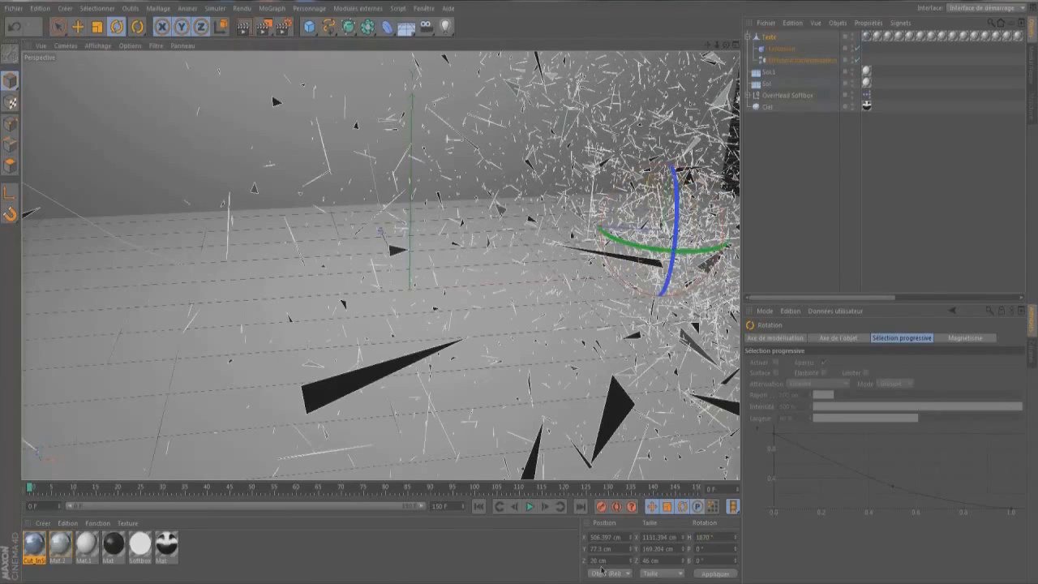
pyautogui.moveTo(722, 535); pyautogui.dragTo(660, 554)
pyautogui.write('180')
pyautogui.press('Return')
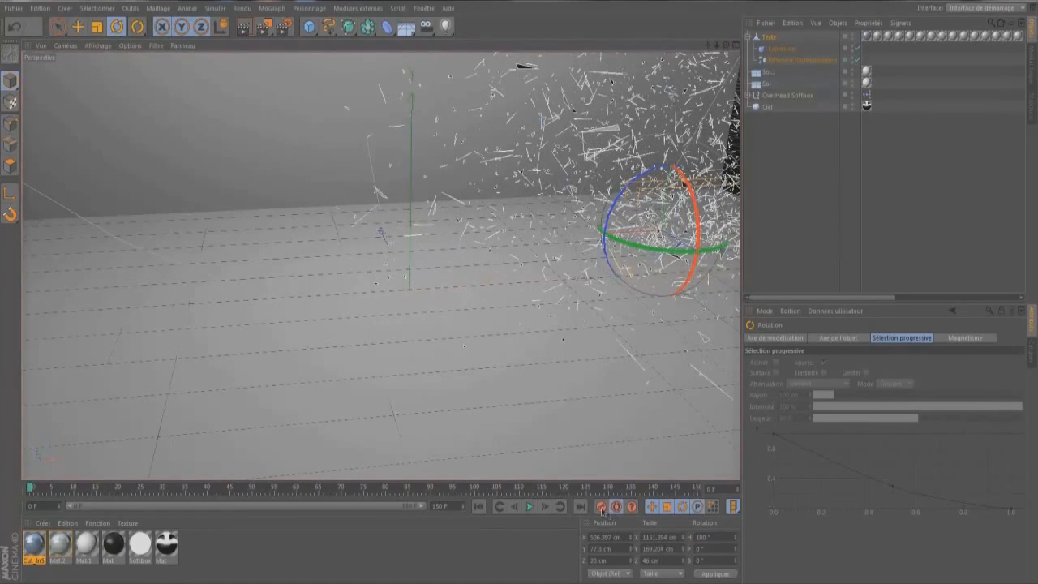
# - Move to frame 15, set the Texte object's heading (H) to 0° and record the rotation keyframe
pyautogui.click(95, 487)
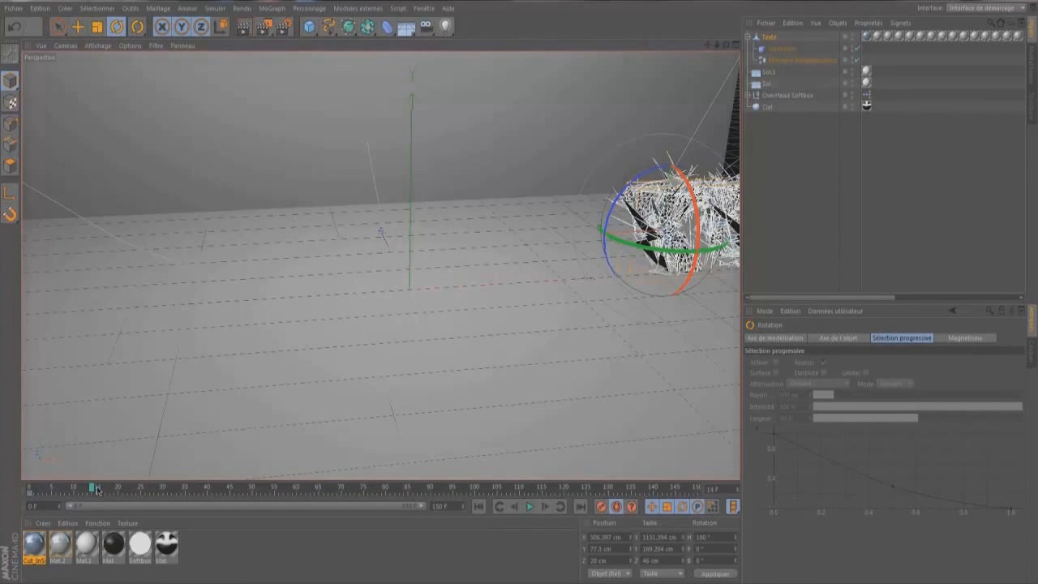
pyautogui.click(96, 489)
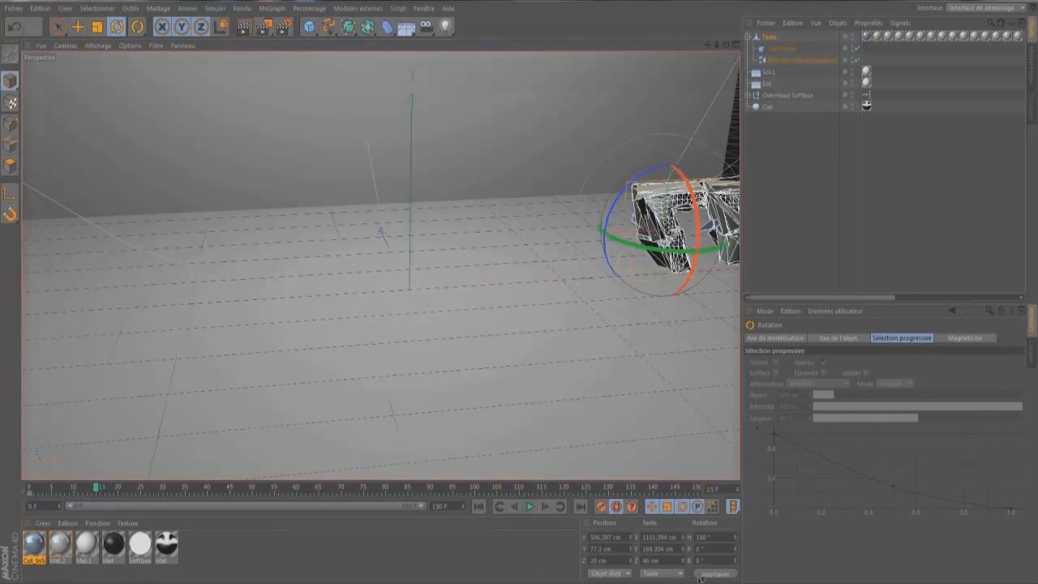
pyautogui.moveTo(722, 538); pyautogui.dragTo(691, 541)
pyautogui.write('0')
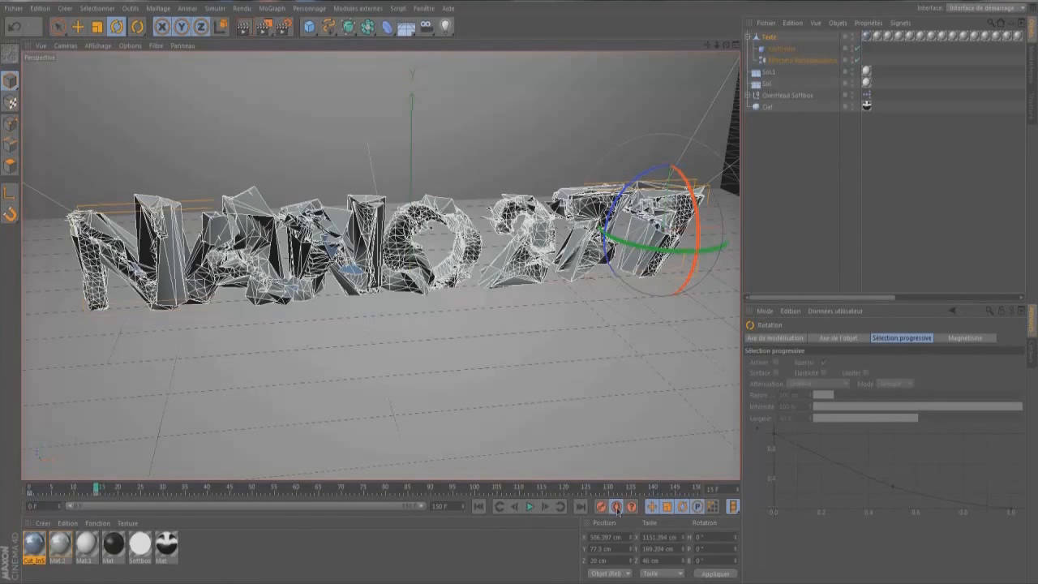
# - Return to frame 0 and duplicate the Texte object together with its Explosion and Randomisation children
pyautogui.moveTo(96, 487); pyautogui.dragTo(29, 486)
pyautogui.click(784, 237)
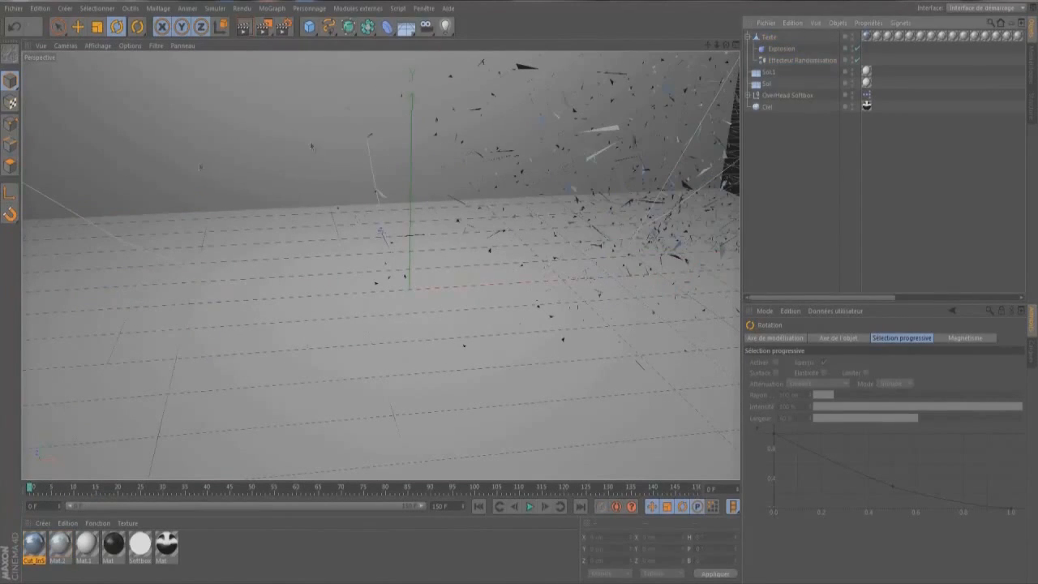
pyautogui.click(758, 38)
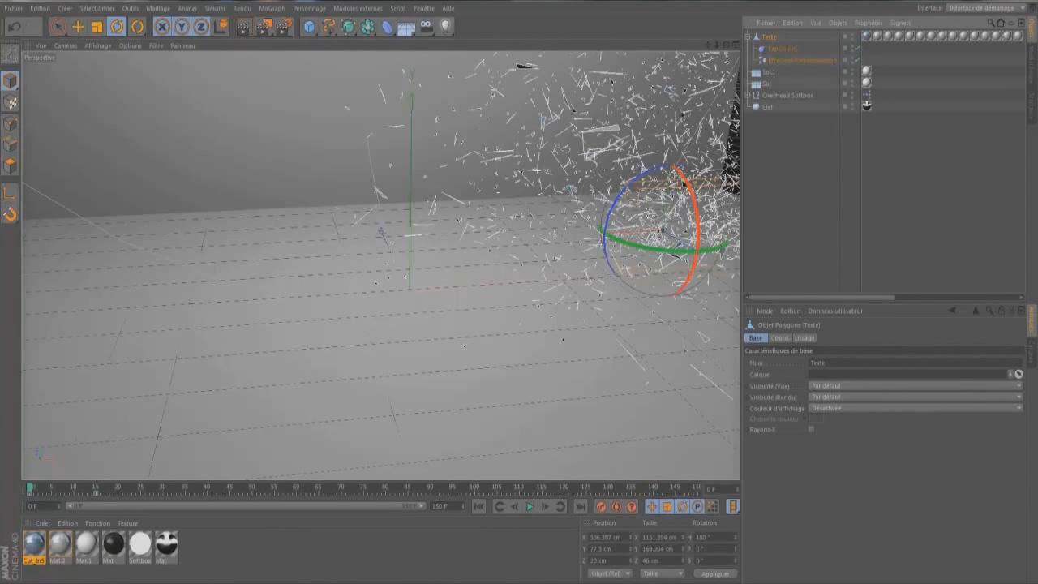
pyautogui.hotkey('ctrl', 'c')
pyautogui.hotkey('ctrl', 'v')
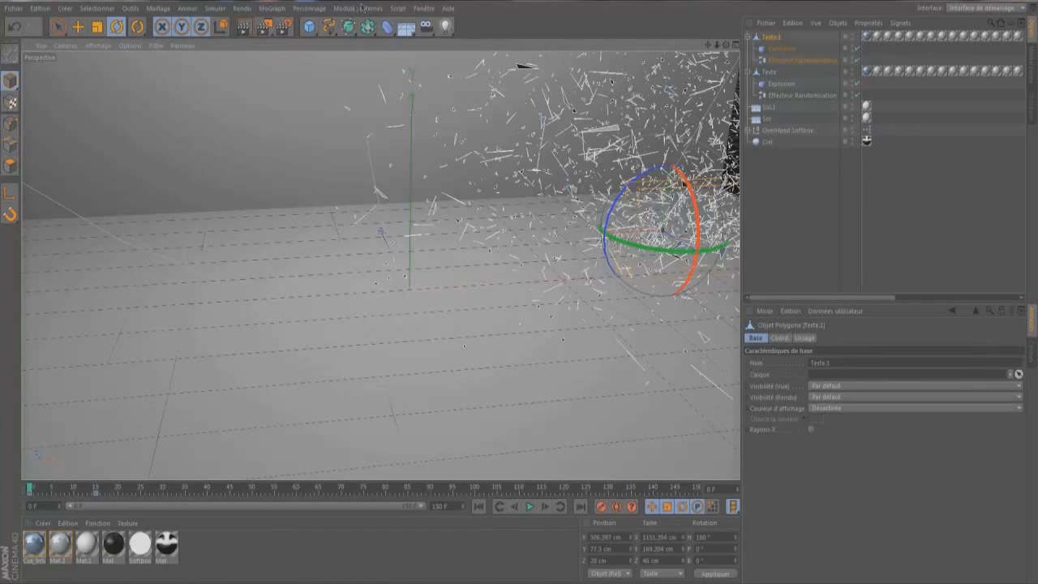
# - Add an Atom Array (Réseau d'atomes) and make the duplicated Texte.1 object its child
pyautogui.click(349, 28)
pyautogui.click(368, 27)
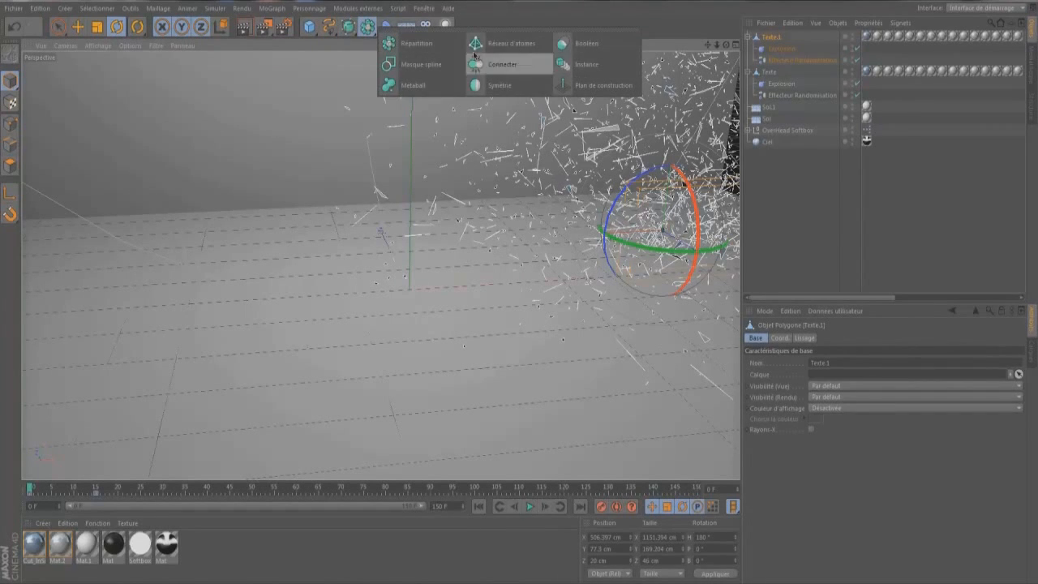
pyautogui.click(509, 44)
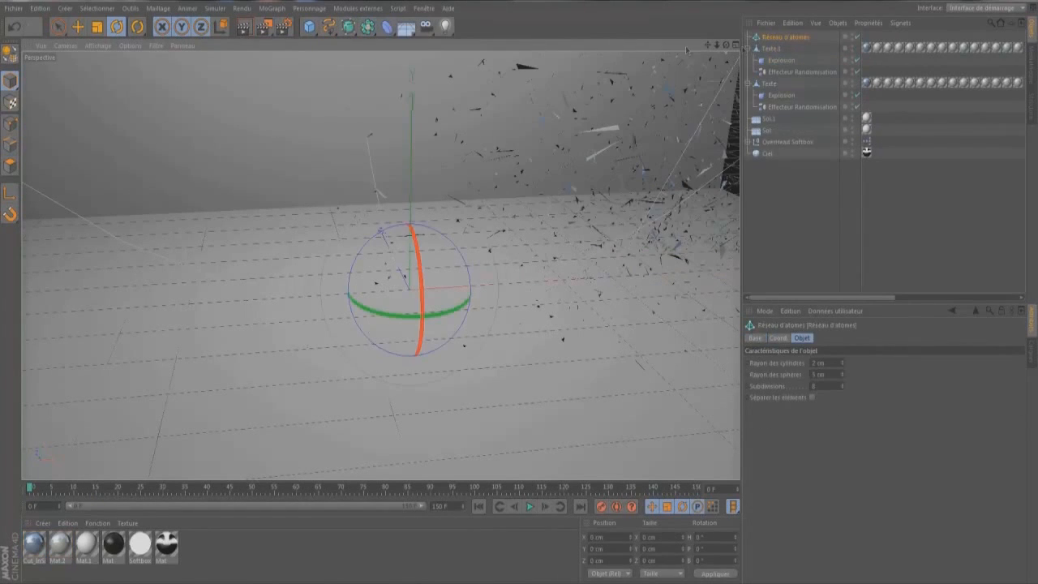
pyautogui.moveTo(775, 48); pyautogui.dragTo(789, 36)
pyautogui.click(789, 35)
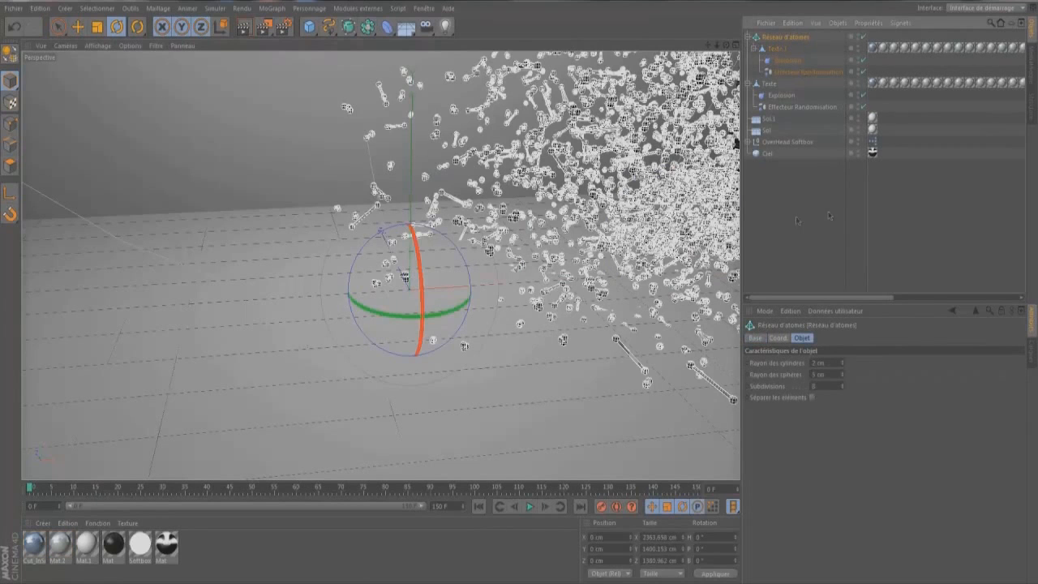
pyautogui.click(940, 194)
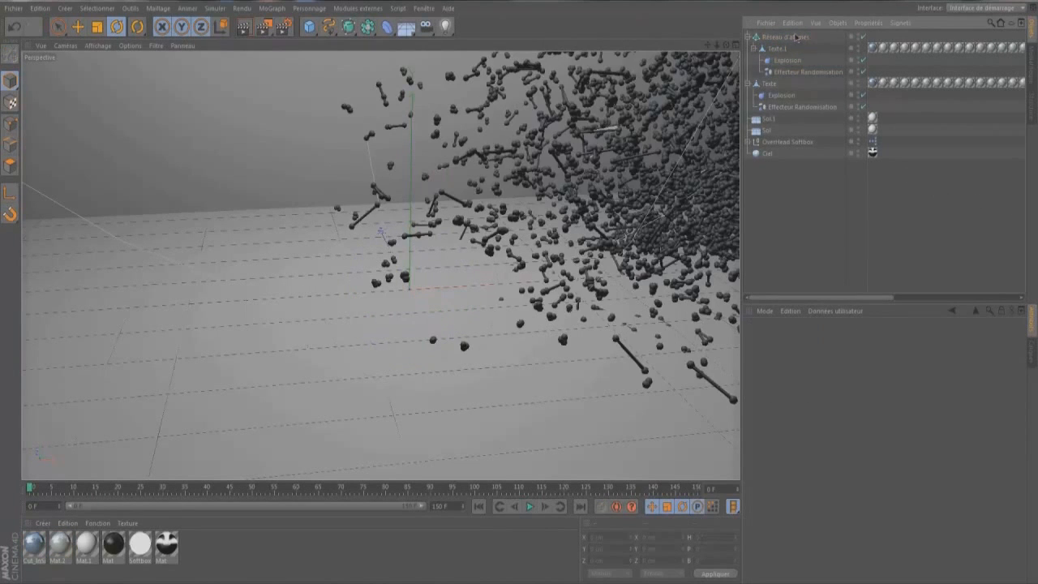
# - Set both the cylinder radius and the sphere radius of the Atom Array to 0.2 cm
pyautogui.click(791, 36)
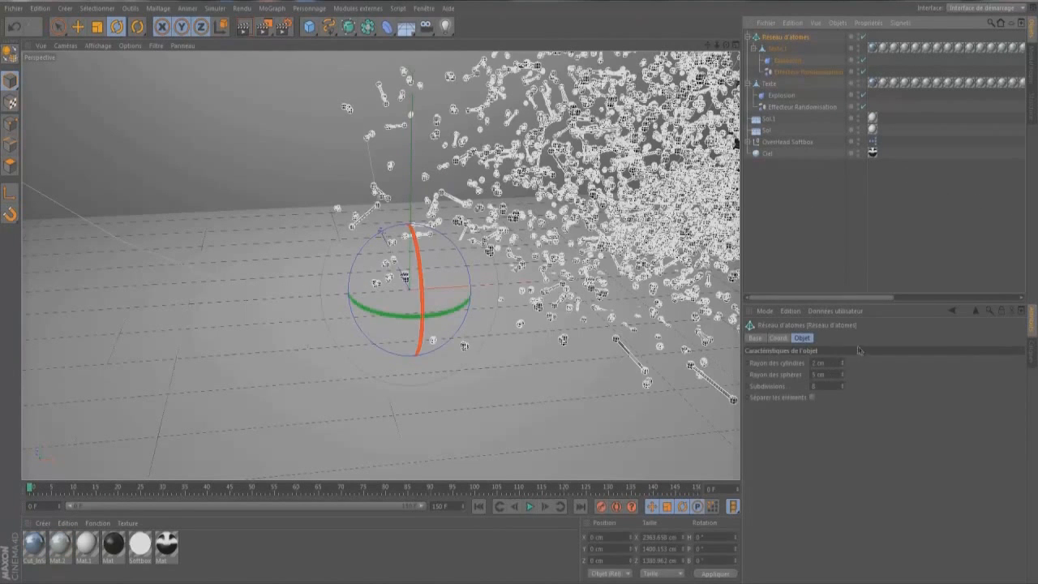
pyautogui.click(821, 363)
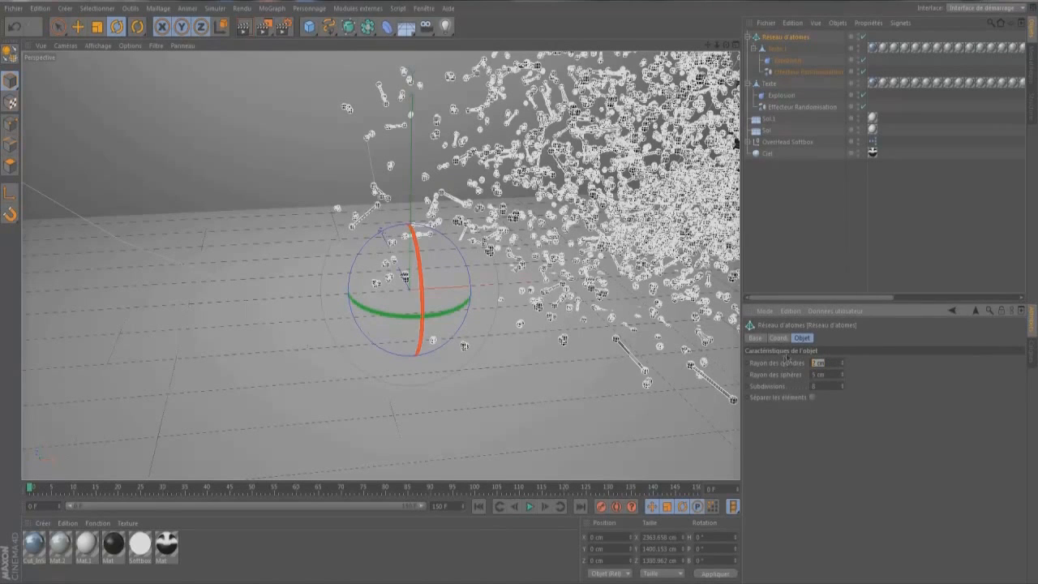
pyautogui.write('0.25')
pyautogui.press('Return')
pyautogui.click(824, 374)
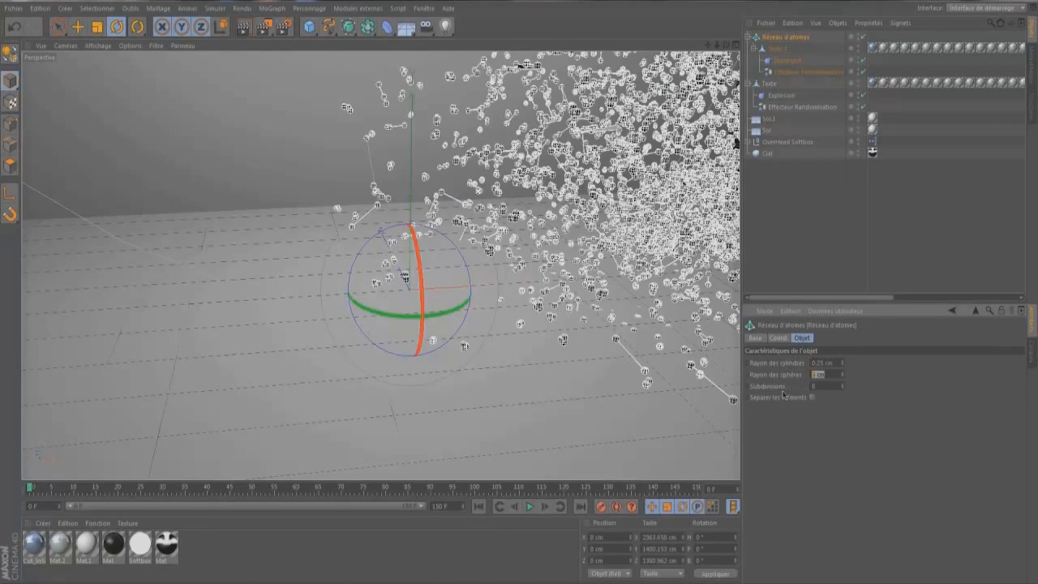
pyautogui.write('0.2')
pyautogui.press('Return')
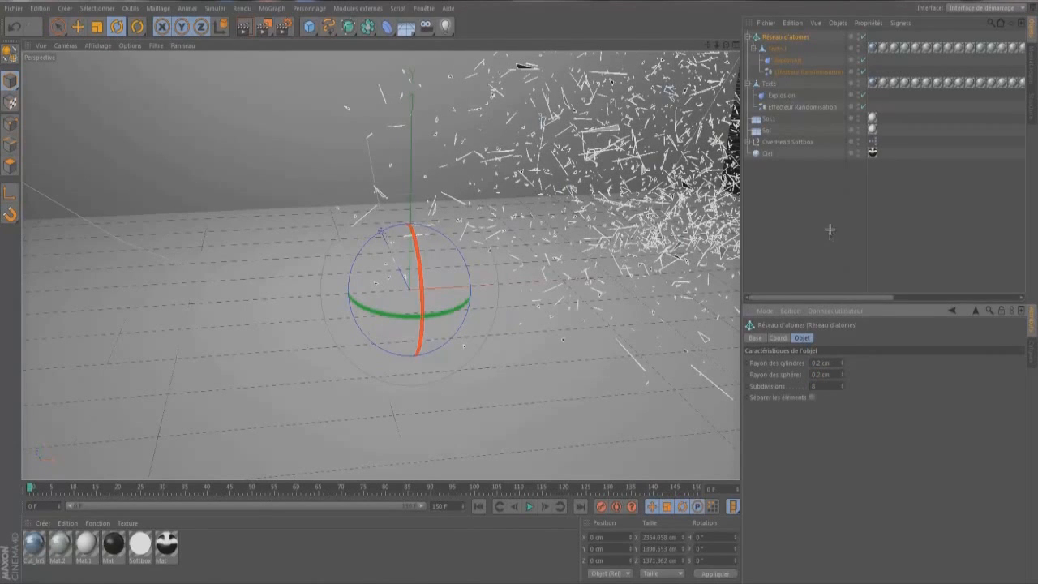
# - Deselect everything and play the animation to preview the atom array on the assembling text
pyautogui.click(775, 286)
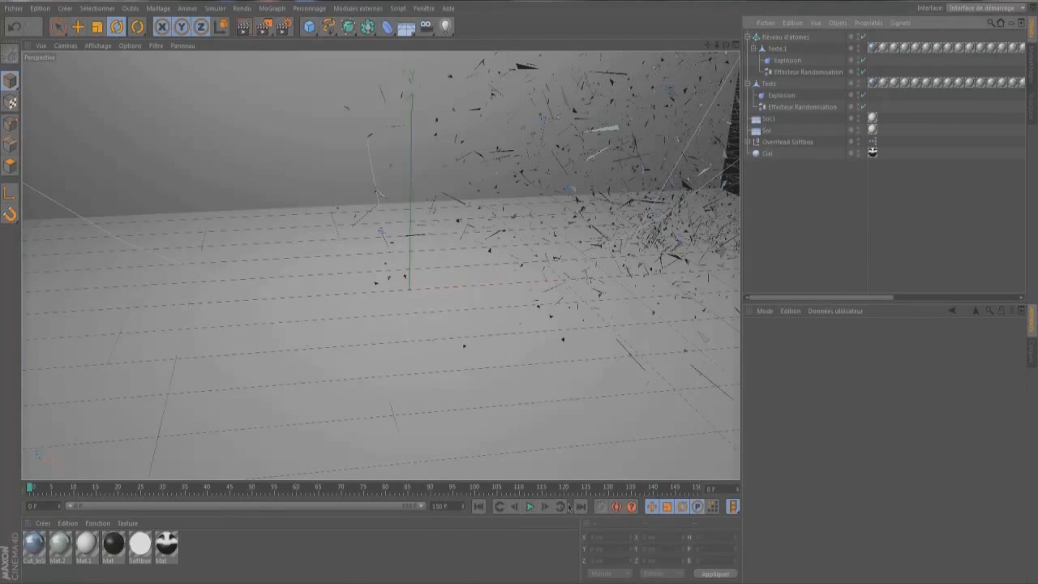
pyautogui.click(526, 509)
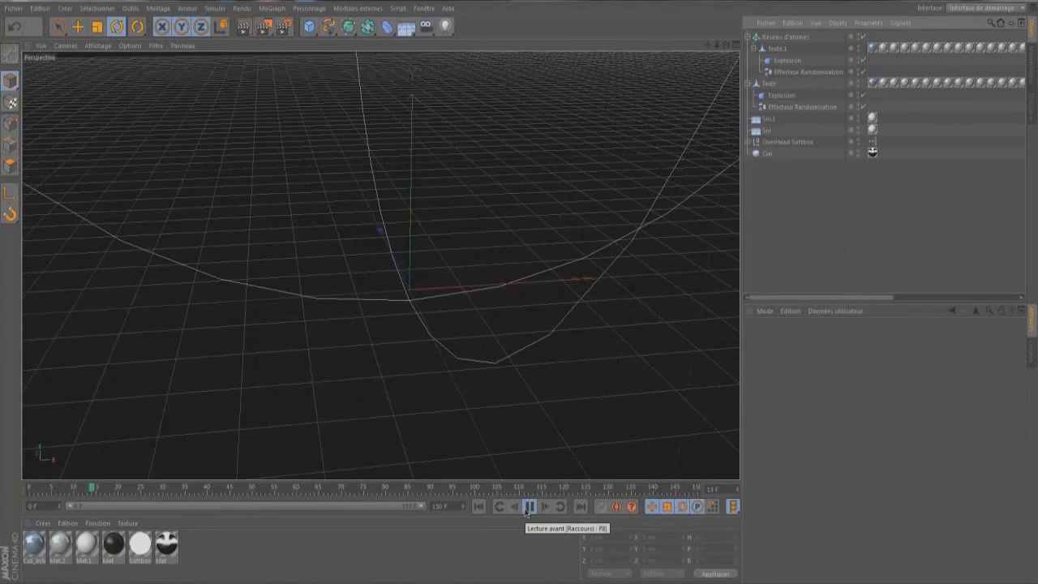
pyautogui.click(528, 506)
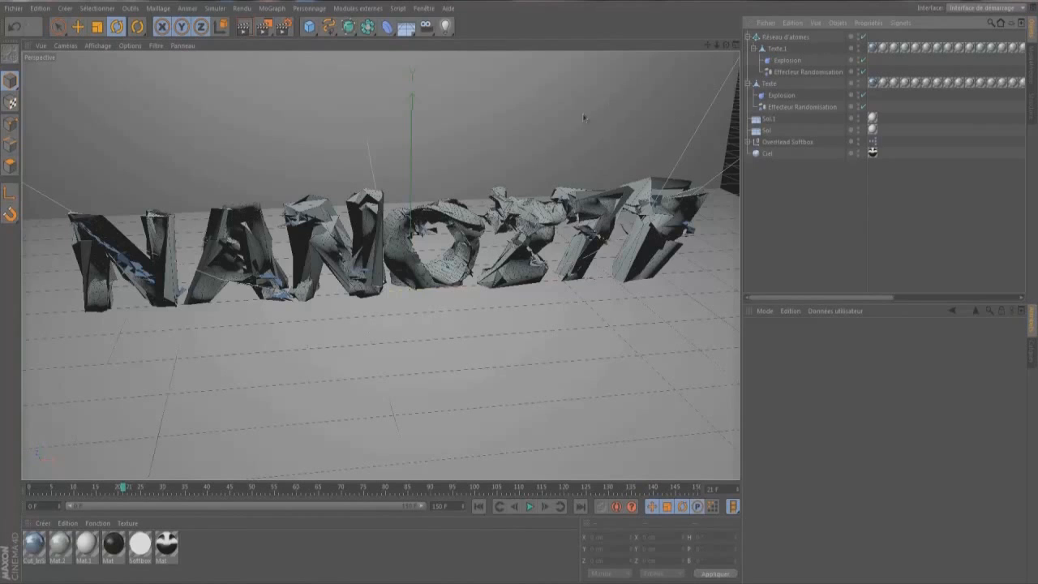
# - Duplicate the Mat.2 material used on Texte.1 and set the copy's colour intensity to 0 %
pyautogui.click(882, 47)
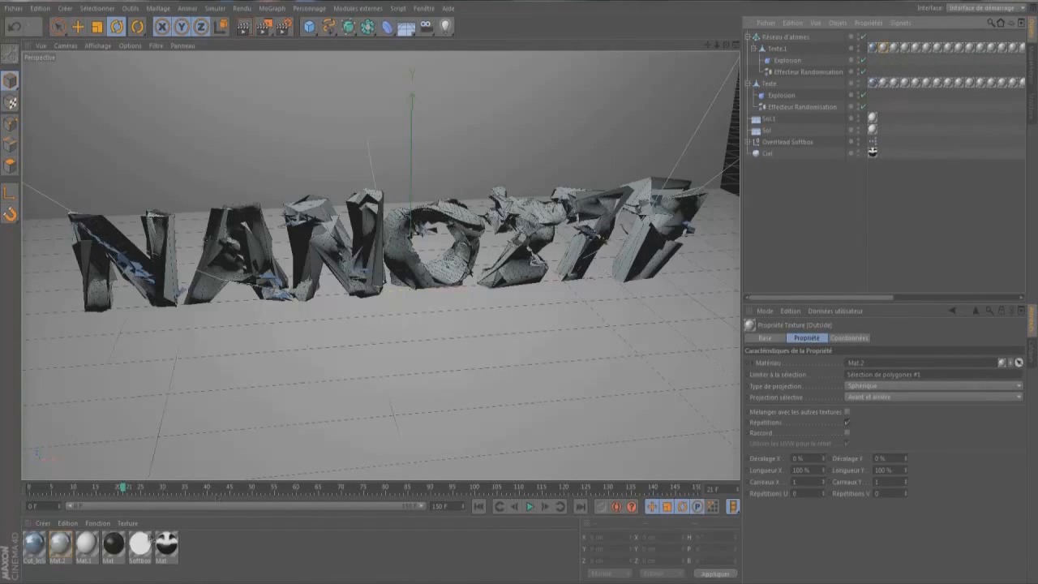
pyautogui.click(60, 543)
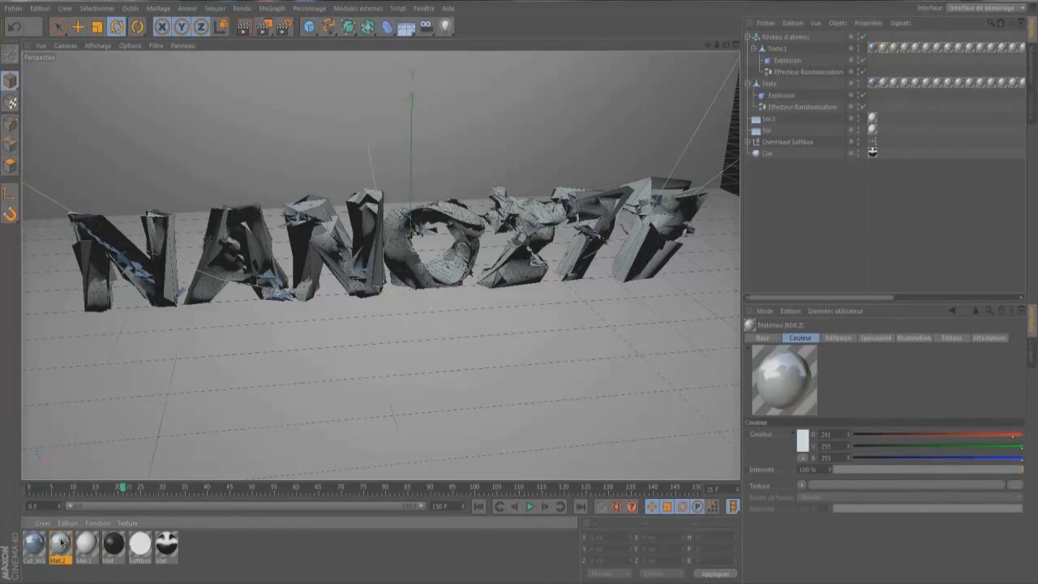
pyautogui.hotkey('ctrl', 'v')
pyautogui.doubleClick(36, 544)
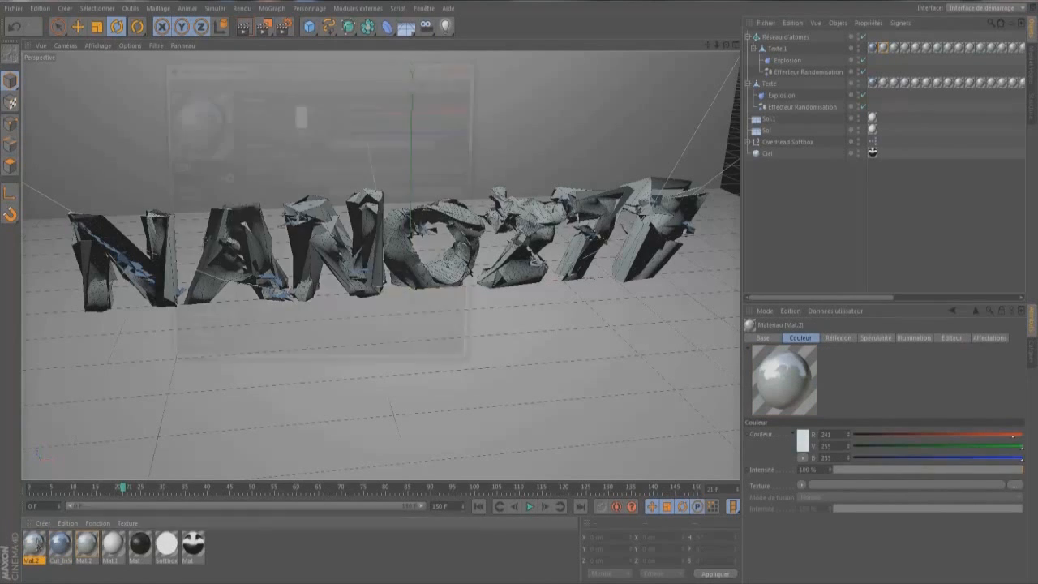
pyautogui.click(179, 191)
pyautogui.moveTo(347, 148); pyautogui.dragTo(323, 143)
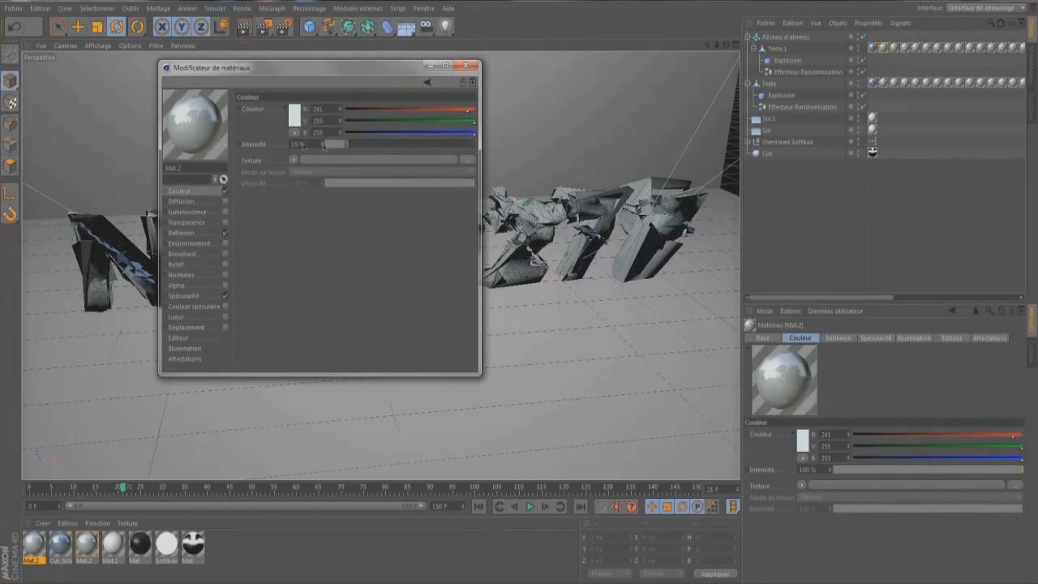
pyautogui.click(464, 66)
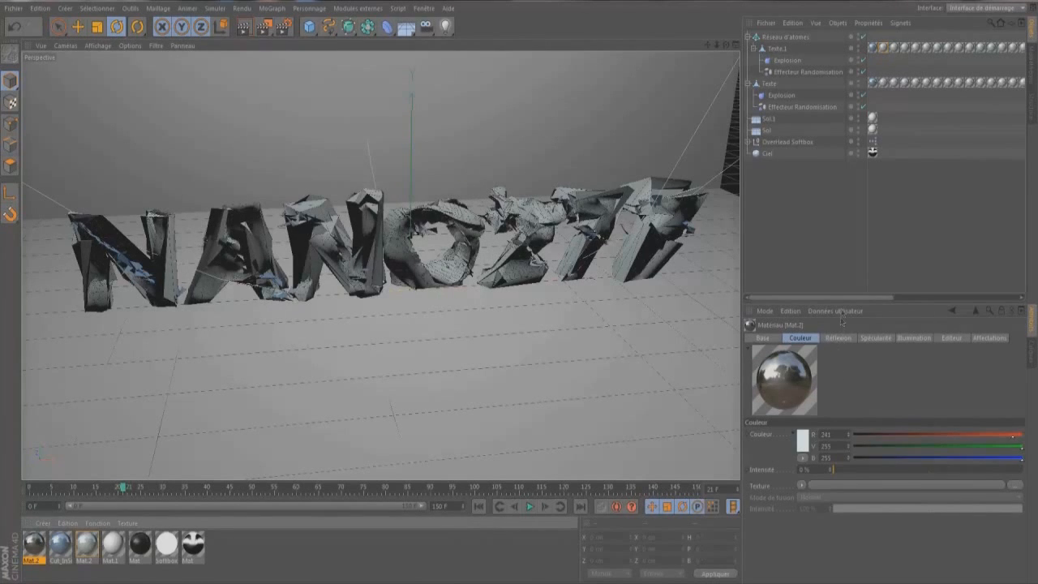
# - Replace the material in all of Texte.1's Mat.2 texture tags with the dark copy of Mat.2
pyautogui.moveTo(837, 298); pyautogui.dragTo(880, 298)
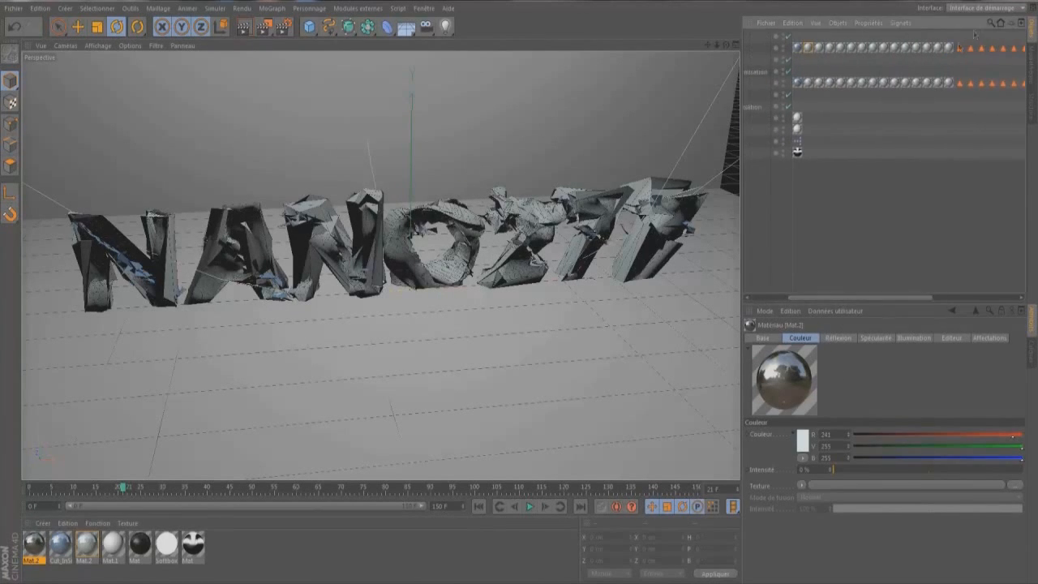
pyautogui.moveTo(946, 56); pyautogui.dragTo(802, 46)
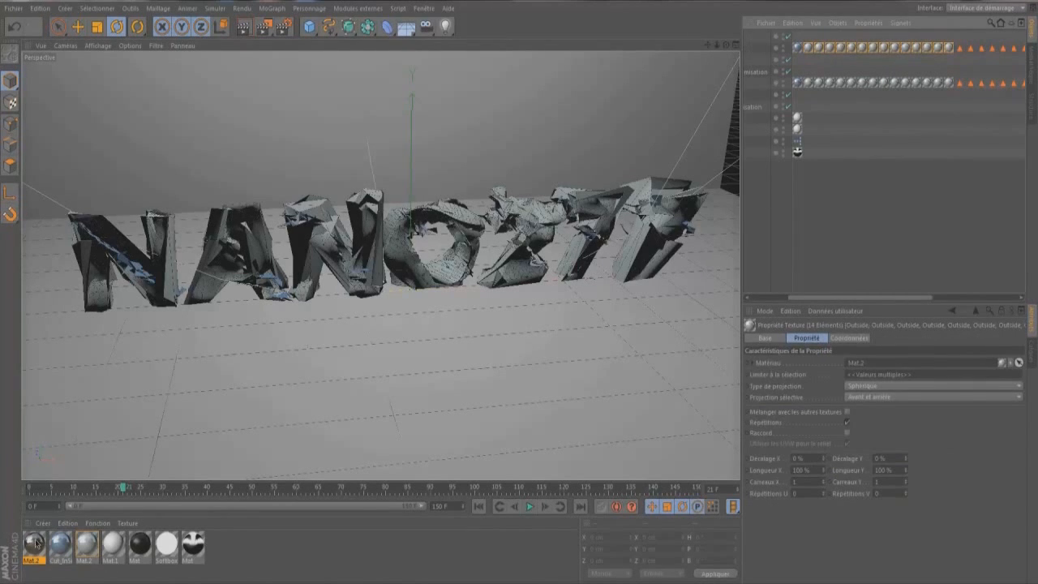
pyautogui.moveTo(831, 87); pyautogui.dragTo(841, 51)
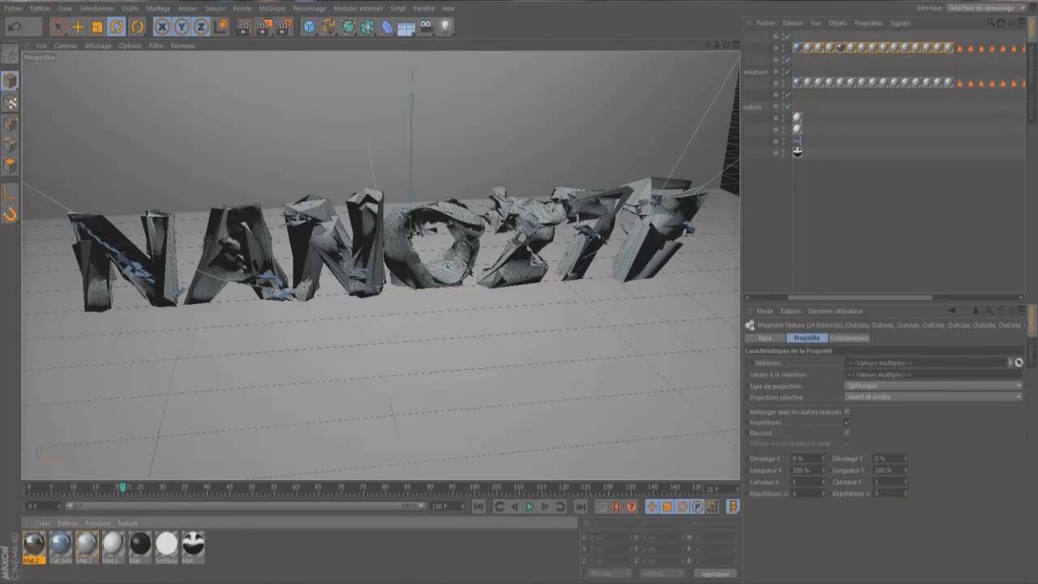
pyautogui.moveTo(32, 539); pyautogui.dragTo(809, 47)
pyautogui.moveTo(34, 537); pyautogui.dragTo(820, 49)
pyautogui.moveTo(33, 539); pyautogui.dragTo(828, 47)
pyautogui.moveTo(860, 45); pyautogui.dragTo(861, 46)
pyautogui.moveTo(43, 544); pyautogui.dragTo(853, 52)
pyautogui.moveTo(30, 544); pyautogui.dragTo(888, 48)
pyautogui.moveTo(38, 544); pyautogui.dragTo(895, 48)
pyautogui.moveTo(33, 542); pyautogui.dragTo(906, 51)
pyautogui.moveTo(34, 539); pyautogui.dragTo(917, 48)
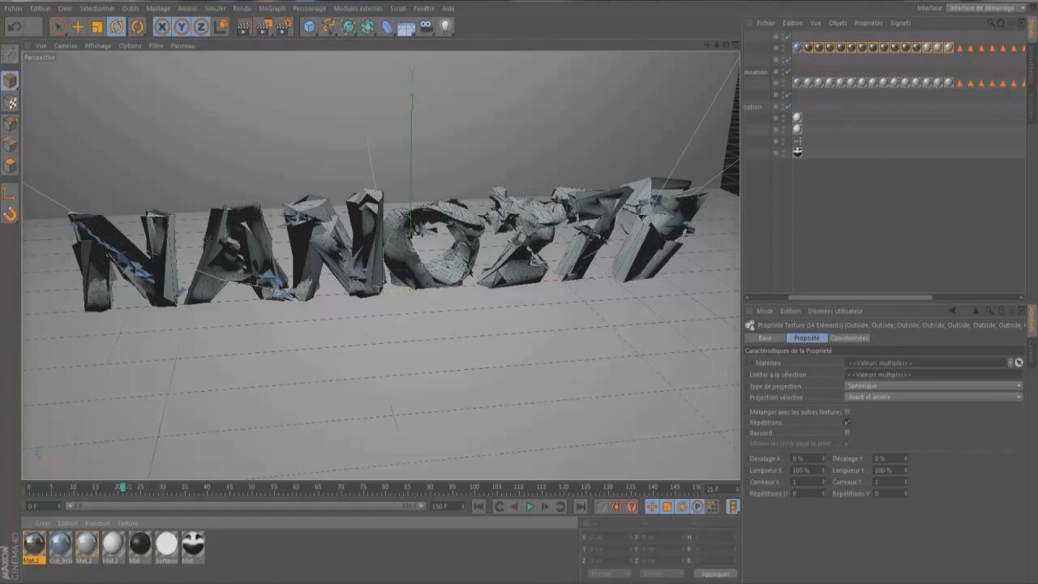
pyautogui.moveTo(38, 541); pyautogui.dragTo(929, 55)
pyautogui.moveTo(27, 555); pyautogui.dragTo(943, 57)
pyautogui.moveTo(39, 543); pyautogui.dragTo(957, 143)
pyautogui.moveTo(950, 57); pyautogui.dragTo(951, 57)
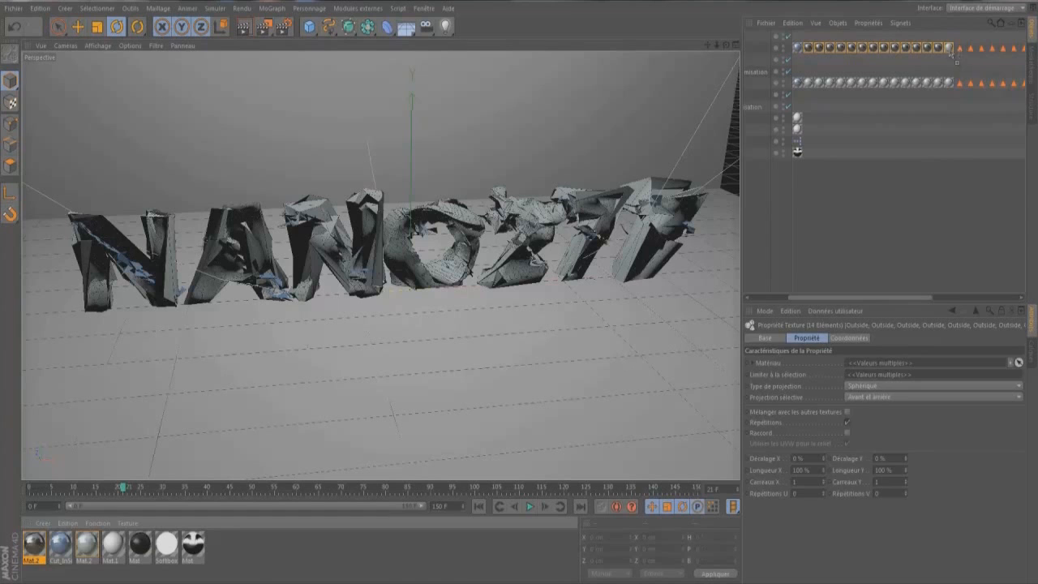
# - Go to frame 96 and render the view to check the dark atom array on the assembled text
pyautogui.click(888, 152)
pyautogui.moveTo(153, 487); pyautogui.dragTo(436, 488)
pyautogui.click(243, 26)
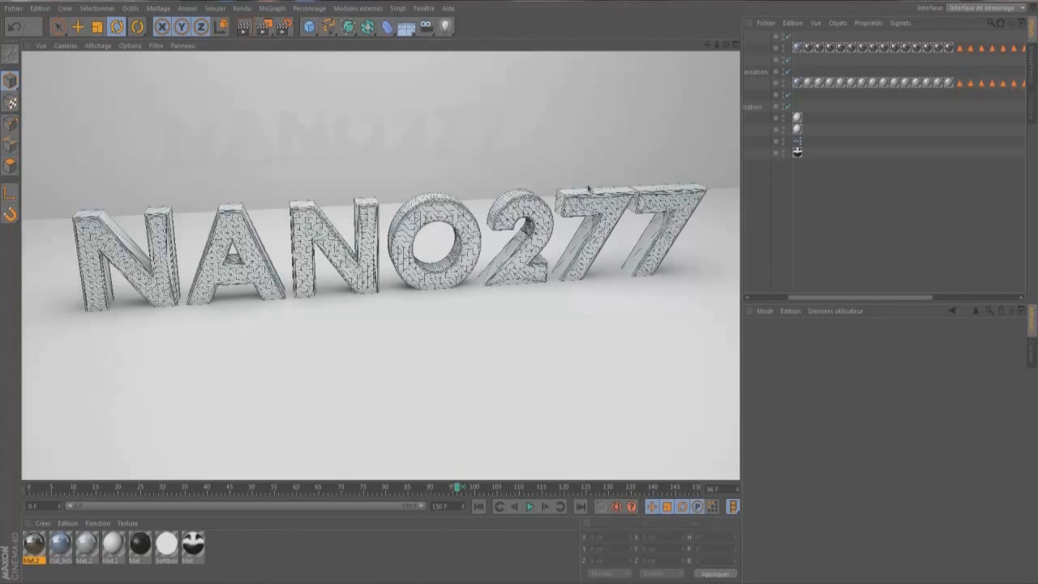
# - Add a camera and look through it at frame 0
pyautogui.click(426, 29)
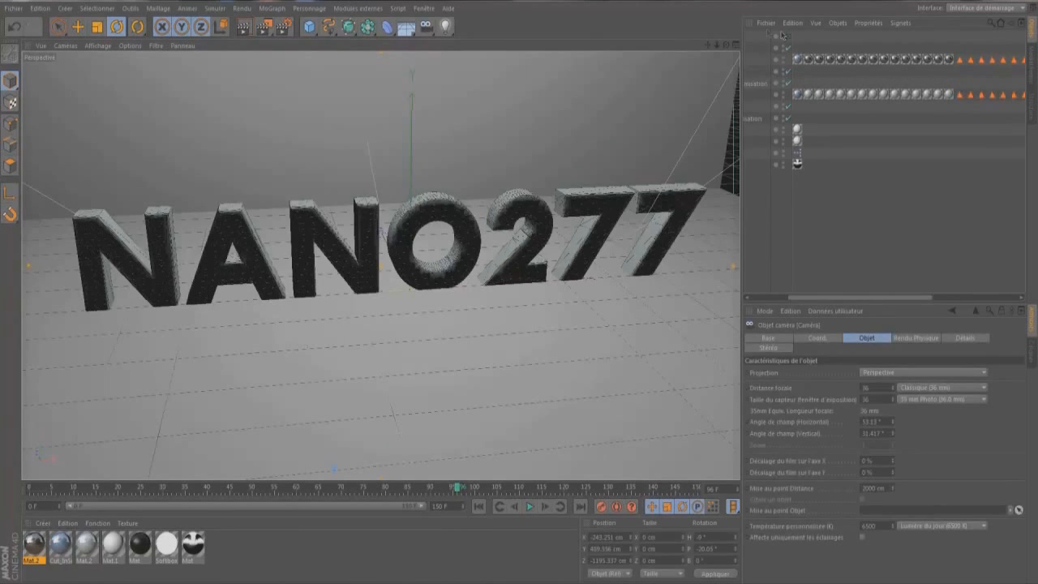
pyautogui.click(786, 36)
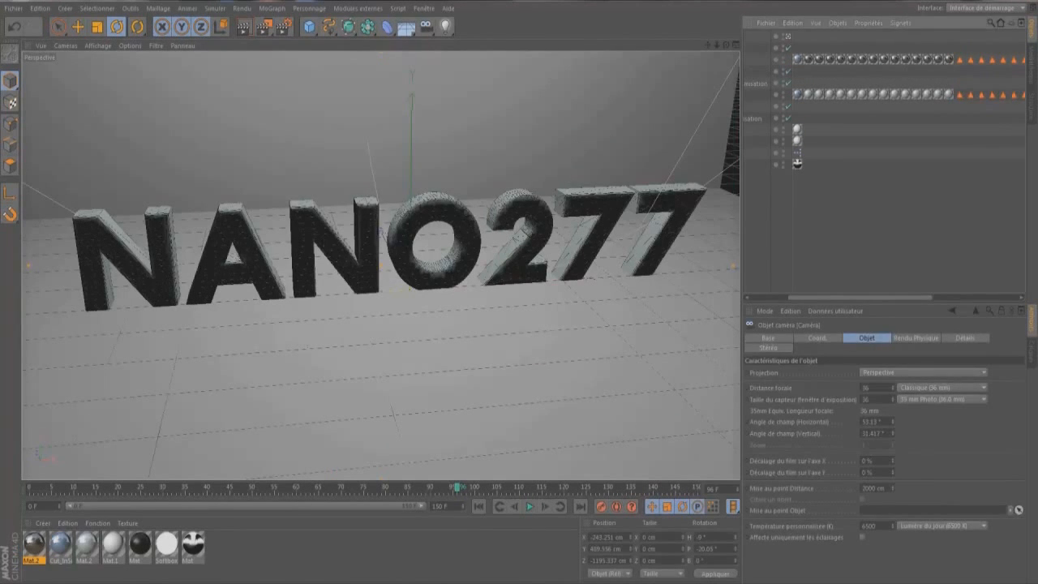
pyautogui.click(28, 489)
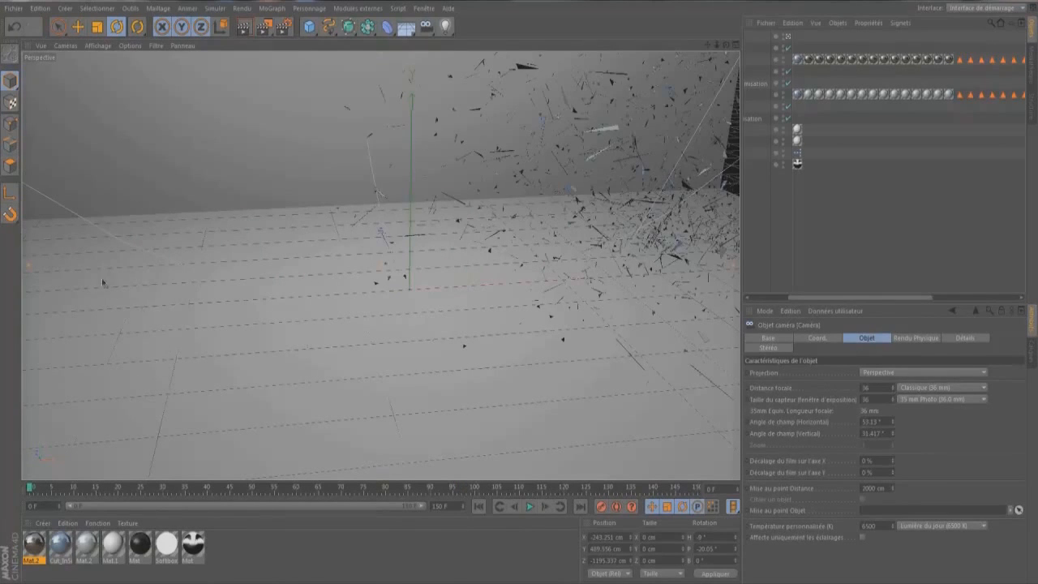
# - Aim the camera at the scattered fragments from an angled side view and keyframe it at frame 0
pyautogui.keyDown('alt'); pyautogui.moveTo(142, 308); pyautogui.dragTo(87, 279, button='middle'); pyautogui.keyUp('alt')
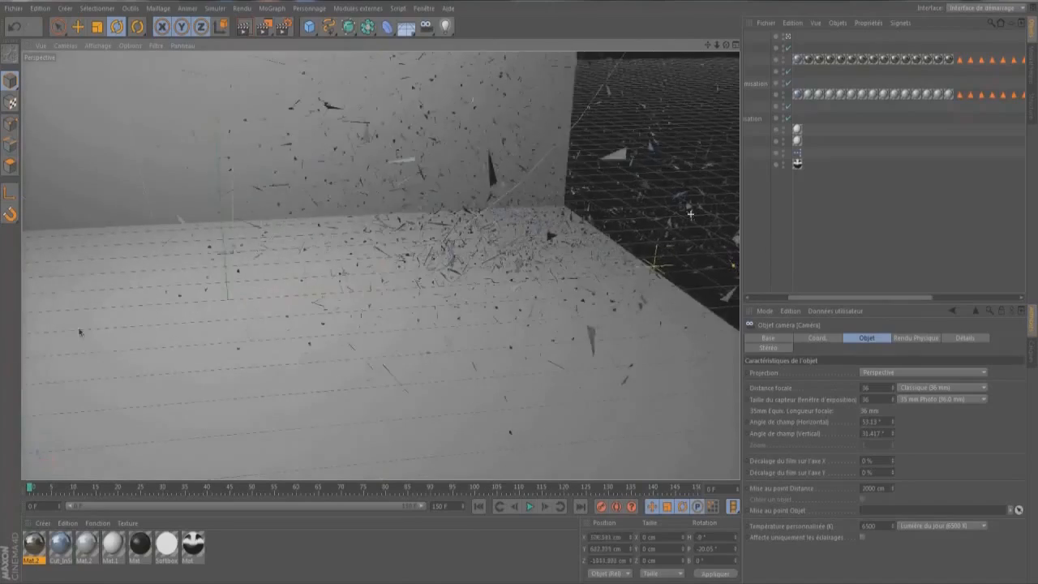
pyautogui.keyDown('alt'); pyautogui.moveTo(248, 334); pyautogui.dragTo(430, 333, button='middle'); pyautogui.keyUp('alt')
pyautogui.scroll(-2, 215, 246)
pyautogui.keyDown('alt'); pyautogui.moveTo(528, 256); pyautogui.dragTo(389, 236); pyautogui.keyUp('alt')
pyautogui.keyDown('alt'); pyautogui.moveTo(388, 236); pyautogui.dragTo(206, 251, button='middle'); pyautogui.keyUp('alt')
pyautogui.scroll(2, 206, 251)
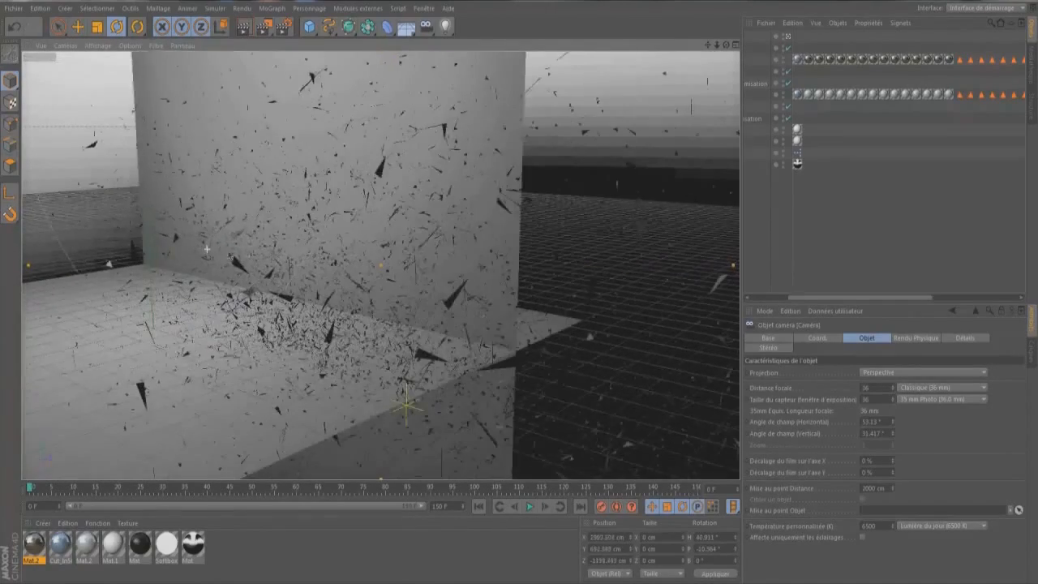
pyautogui.middleClick(277, 173)
pyautogui.middleClick(277, 176)
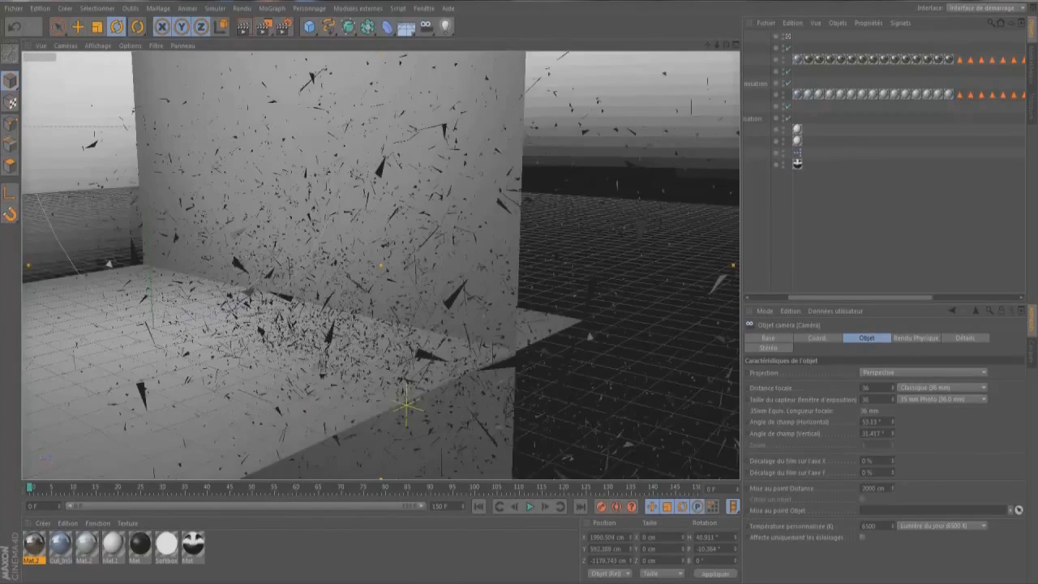
# - Move the camera to a close frontal view of NANO277 and keyframe it at frame 70
pyautogui.moveTo(34, 489); pyautogui.dragTo(230, 498)
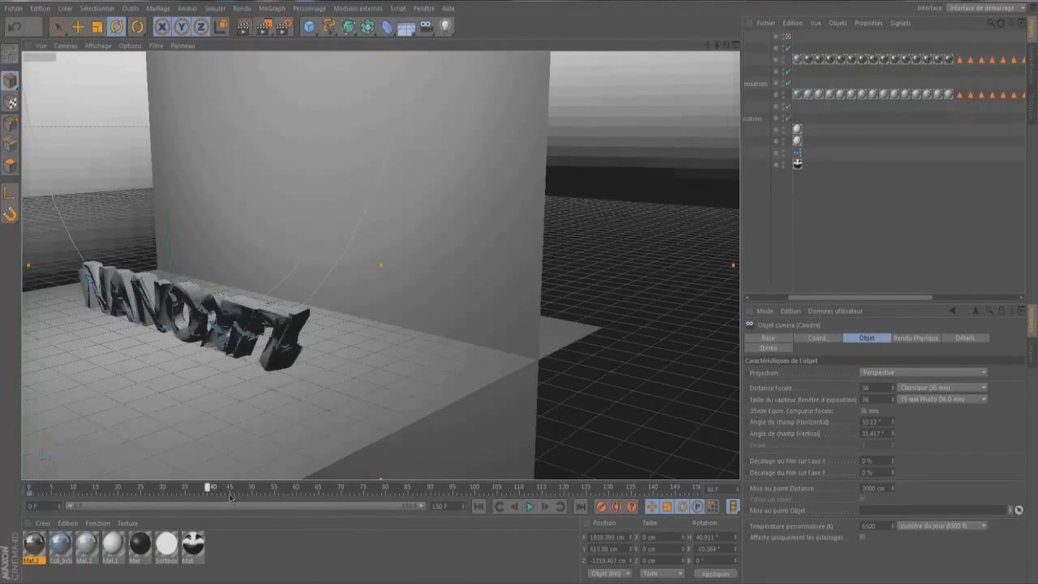
pyautogui.keyDown('alt'); pyautogui.moveTo(216, 365); pyautogui.dragTo(208, 450); pyautogui.keyUp('alt')
pyautogui.moveTo(232, 488); pyautogui.dragTo(343, 491)
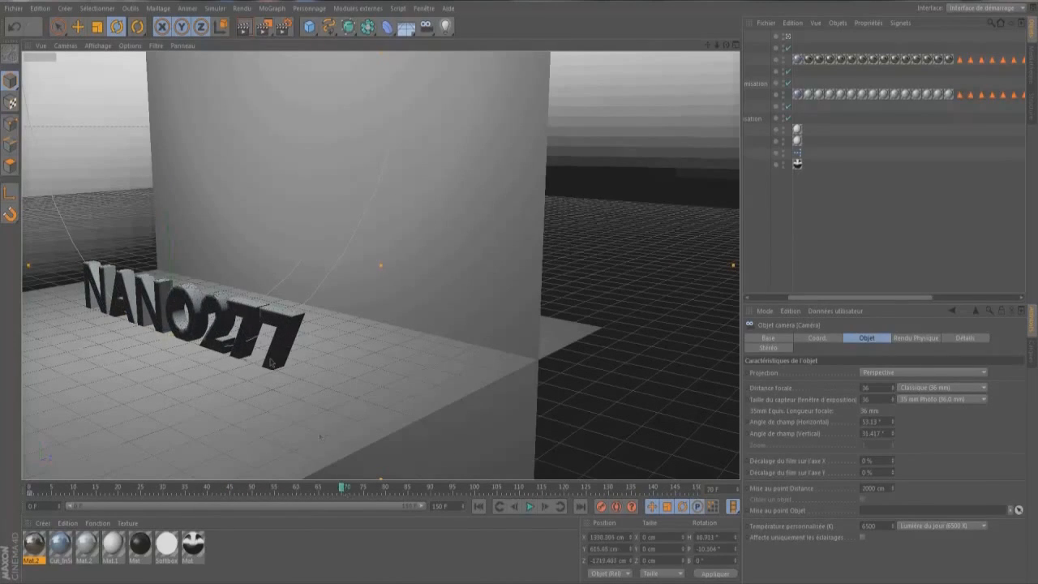
pyautogui.keyDown('alt'); pyautogui.moveTo(249, 328); pyautogui.dragTo(433, 326); pyautogui.keyUp('alt')
pyautogui.scroll(4, 433, 323)
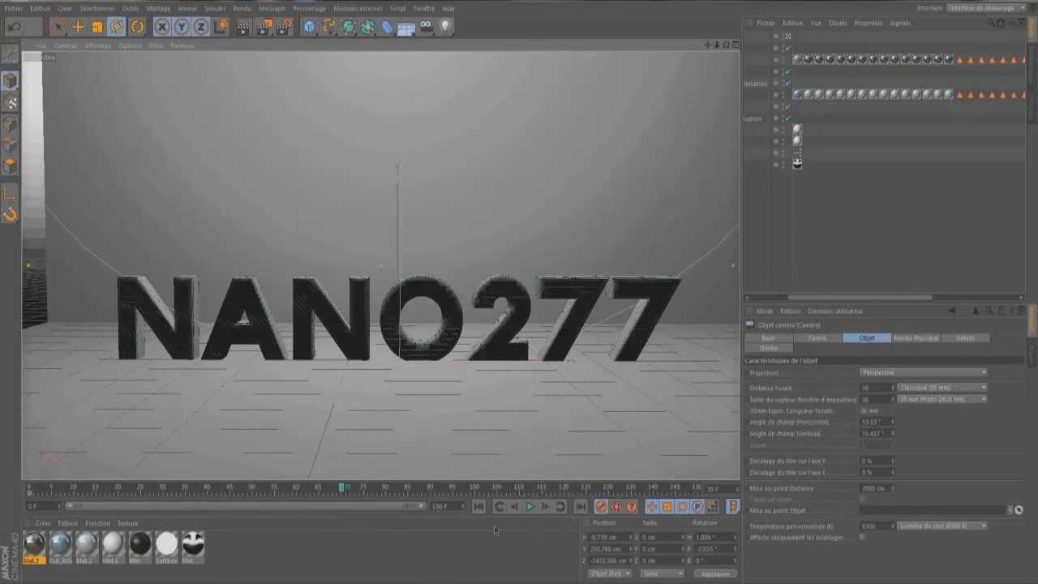
# - Preview the camera move from the start and shift its second keyframe to about frame 25
pyautogui.click(479, 505)
pyautogui.click(536, 507)
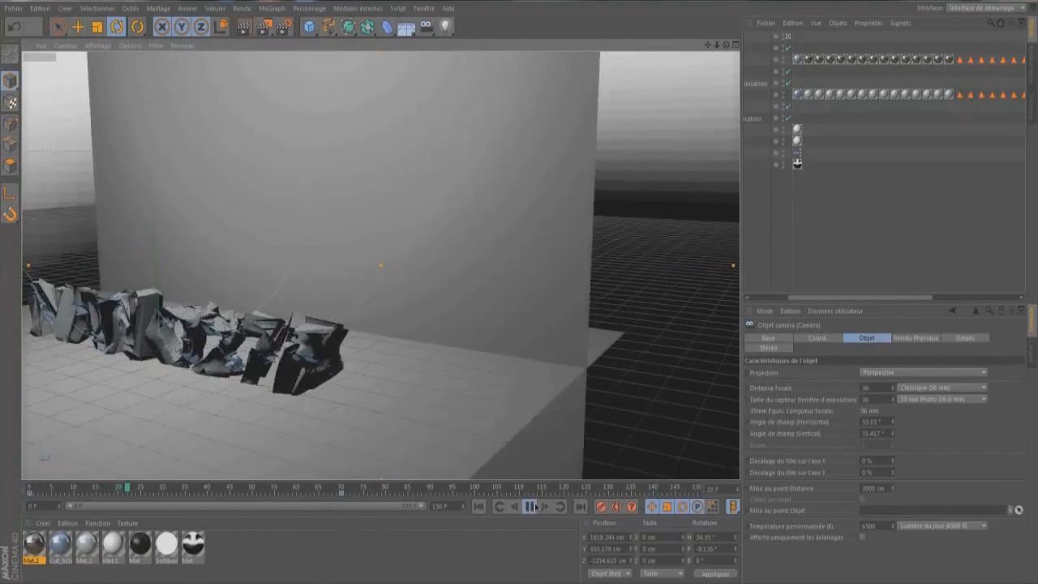
pyautogui.click(534, 506)
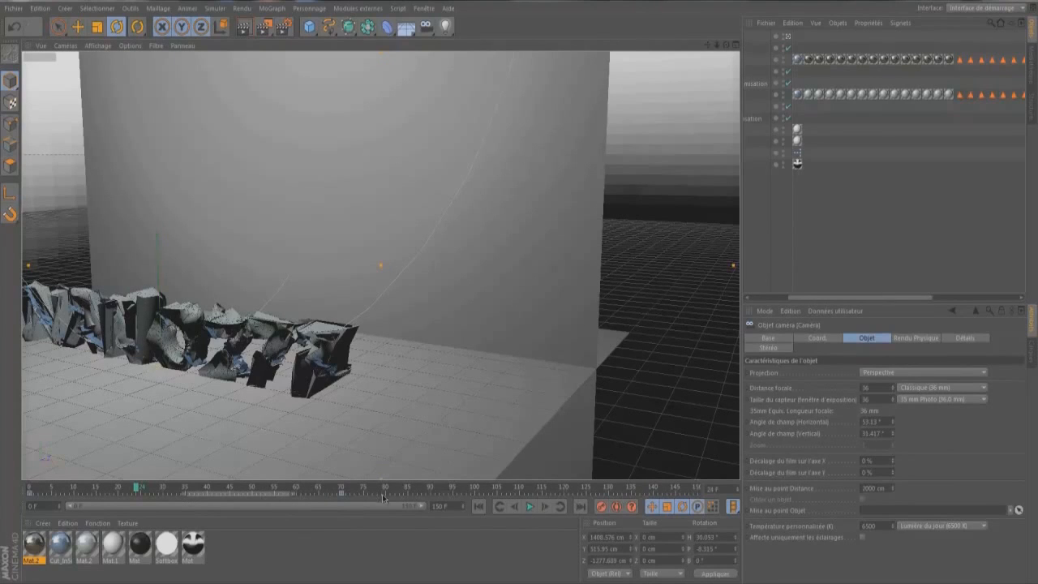
pyautogui.moveTo(344, 493); pyautogui.dragTo(139, 491)
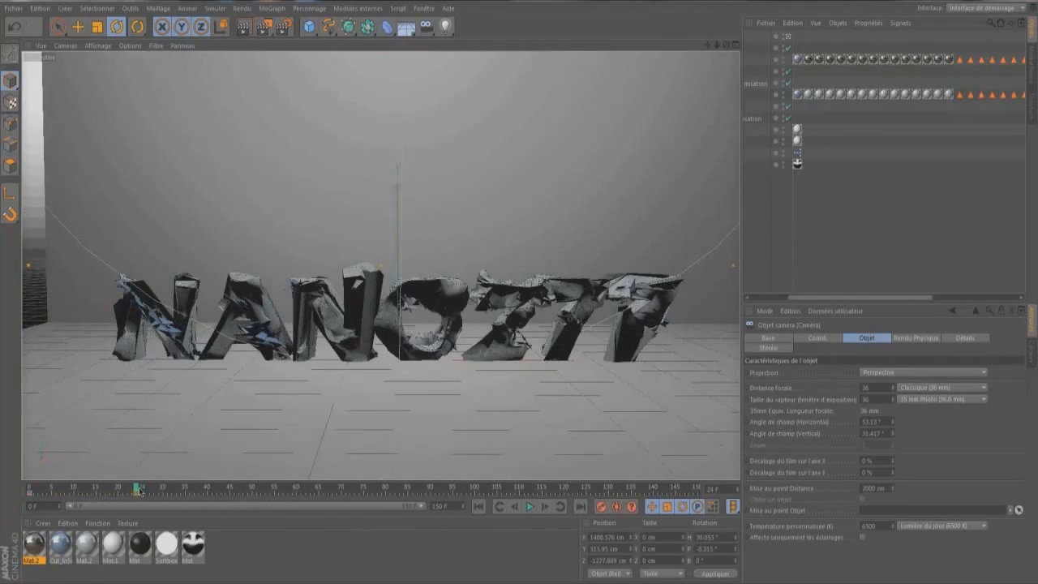
# - Play the animation from the start to check the shortened camera move
pyautogui.click(478, 506)
pyautogui.click(528, 506)
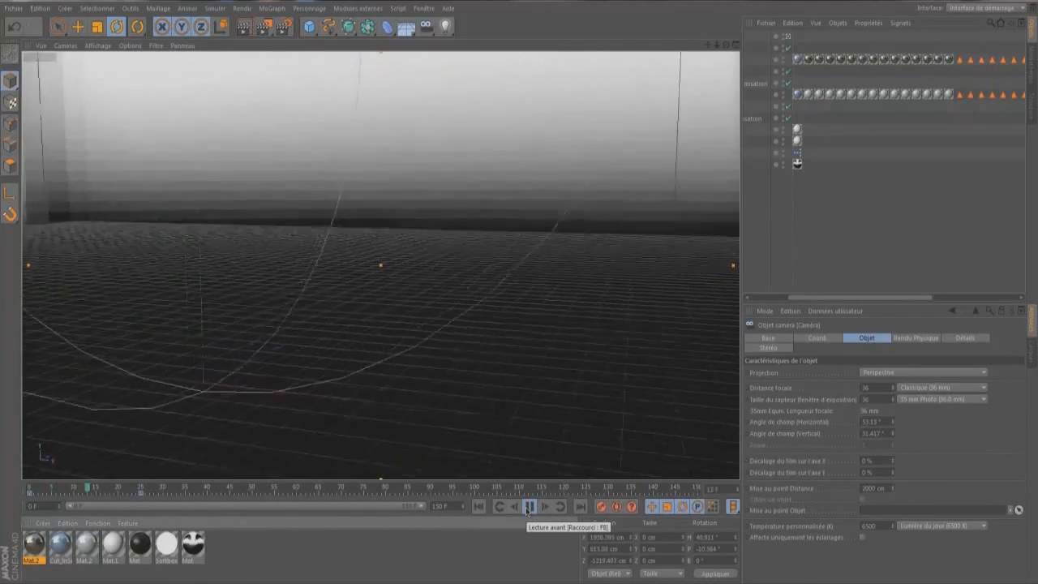
pyautogui.click(527, 506)
pyautogui.click(528, 506)
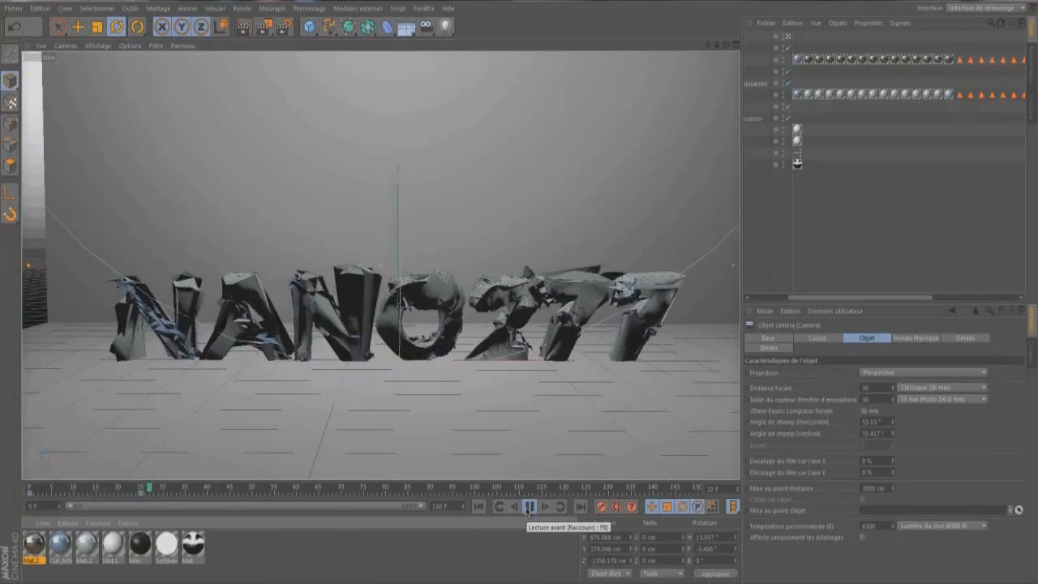
pyautogui.click(525, 506)
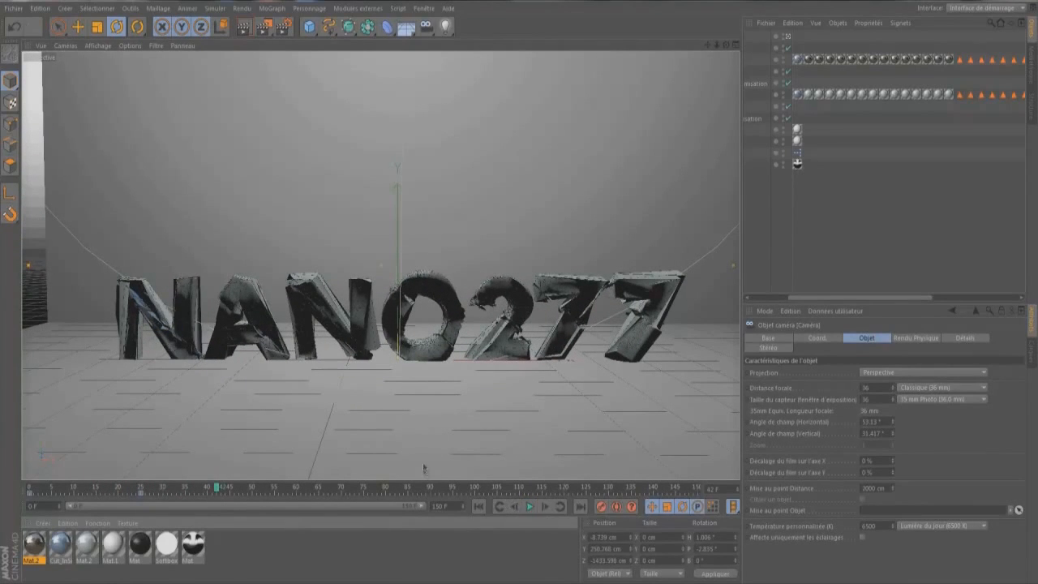
# - Set render anti-aliasing to Au mieux with a maximum level of 2x2 and render the current view
pyautogui.click(283, 27)
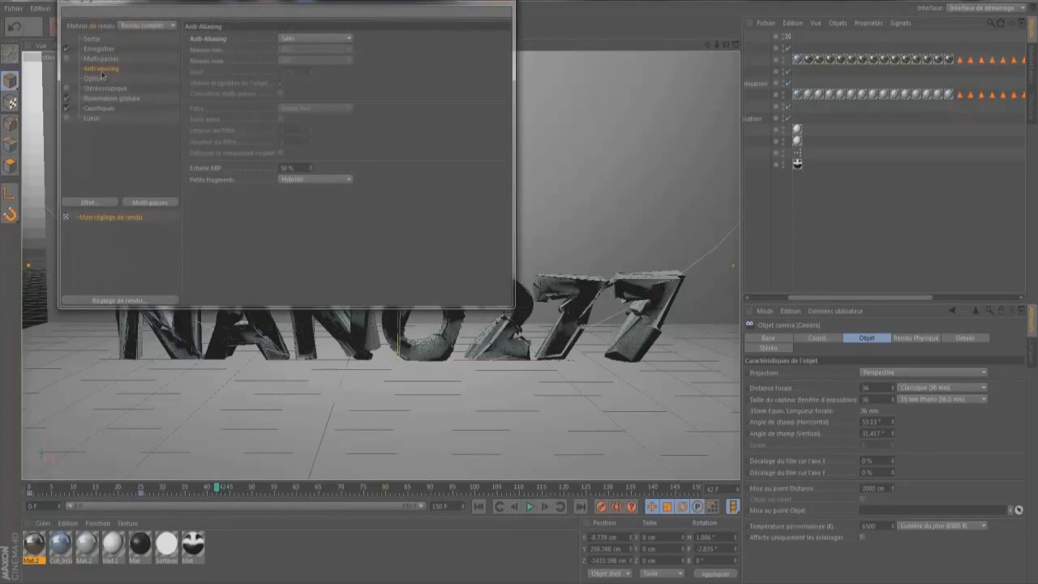
pyautogui.click(309, 37)
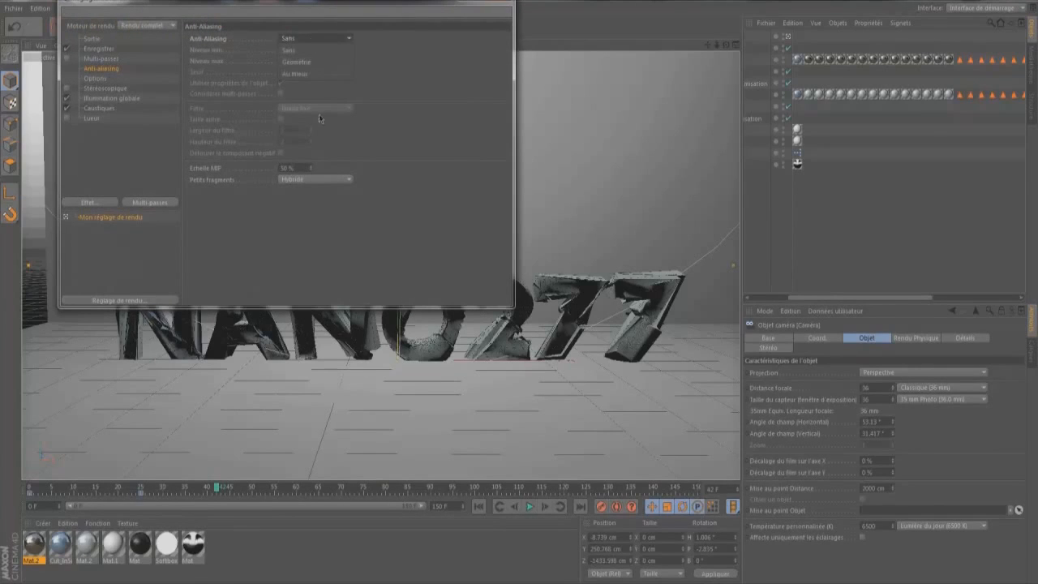
pyautogui.click(317, 77)
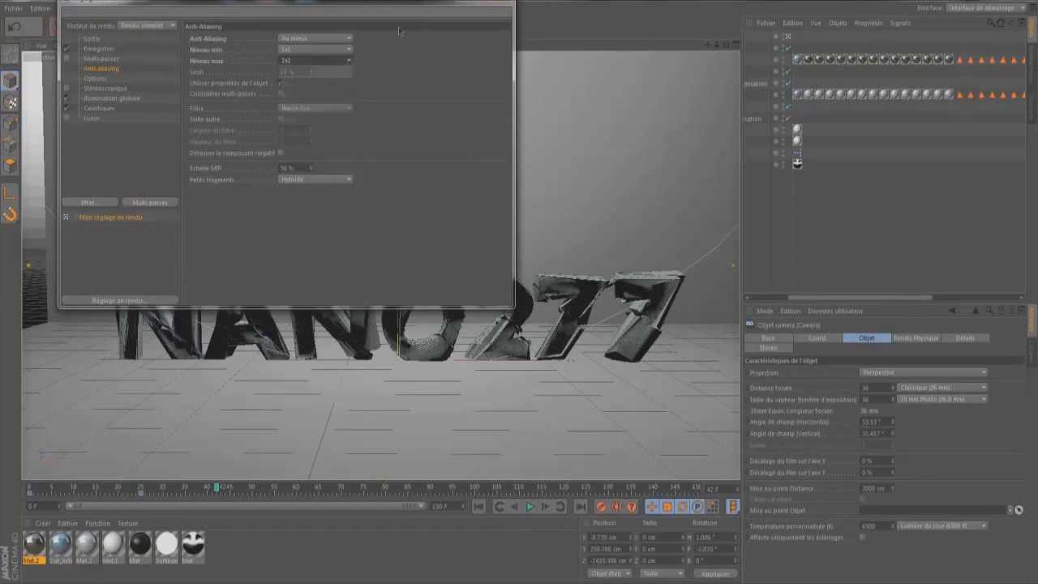
pyautogui.click(340, 62)
pyautogui.click(342, 83)
pyautogui.click(498, 1)
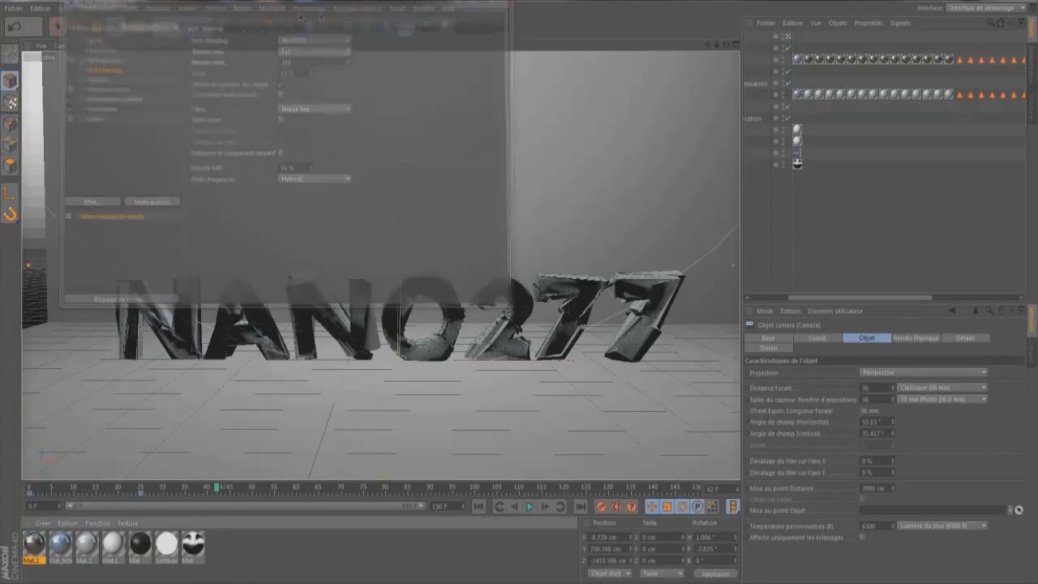
pyautogui.hotkey('ctrl', 'r')
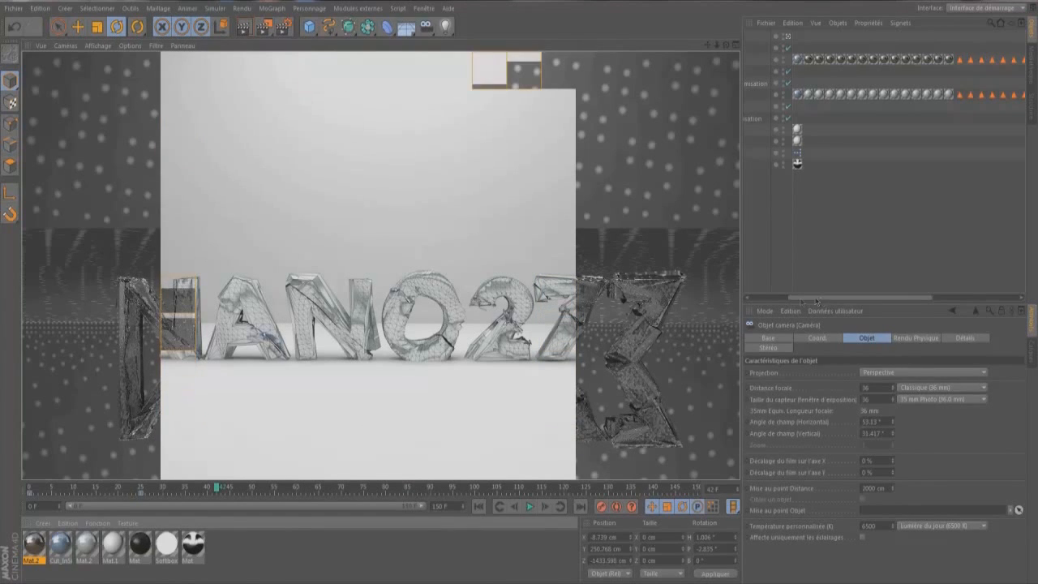
# - Set the Atom Array's cylinder radius and sphere radius to 0.15 cm
pyautogui.moveTo(825, 298); pyautogui.dragTo(791, 298)
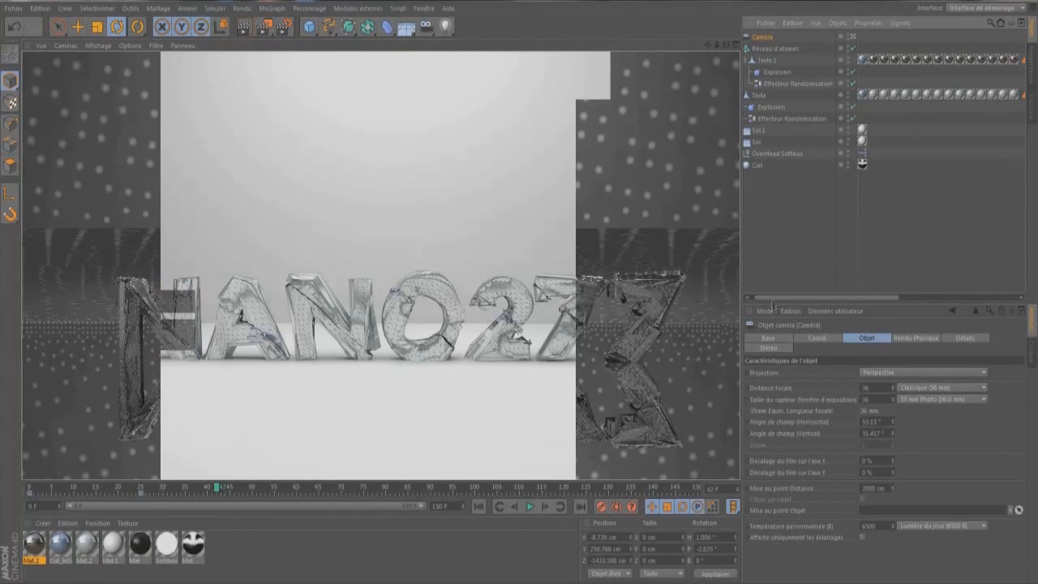
pyautogui.moveTo(771, 298); pyautogui.dragTo(761, 297)
pyautogui.click(774, 51)
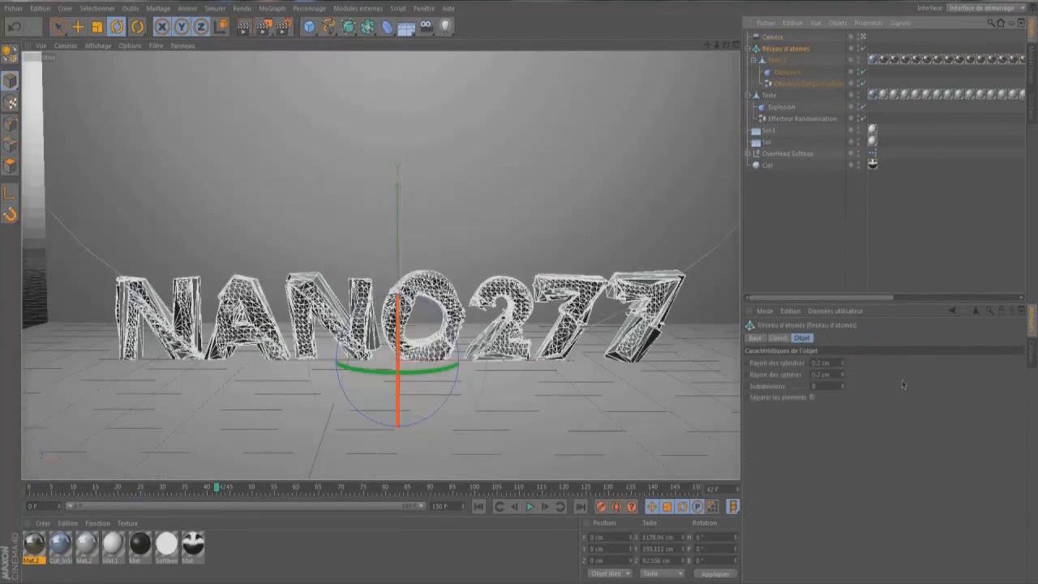
pyautogui.doubleClick(830, 362)
pyautogui.write('0.15')
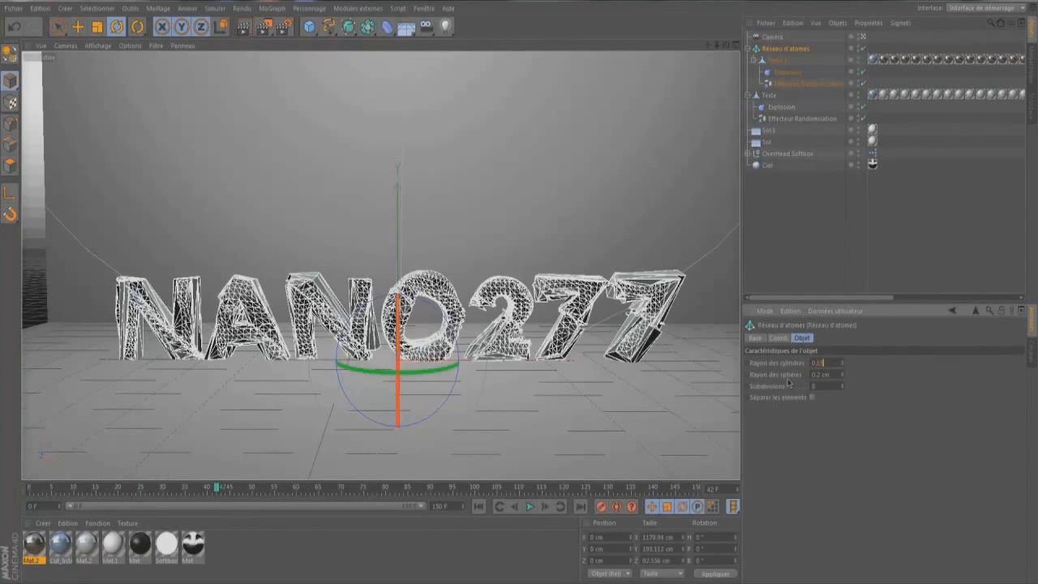
pyautogui.doubleClick(830, 374)
pyautogui.write('0')
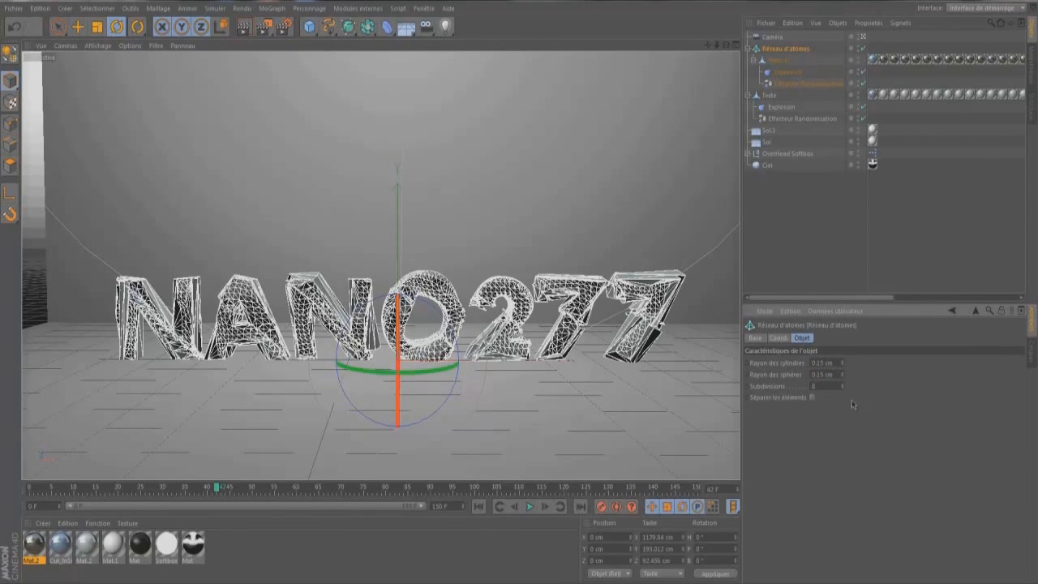